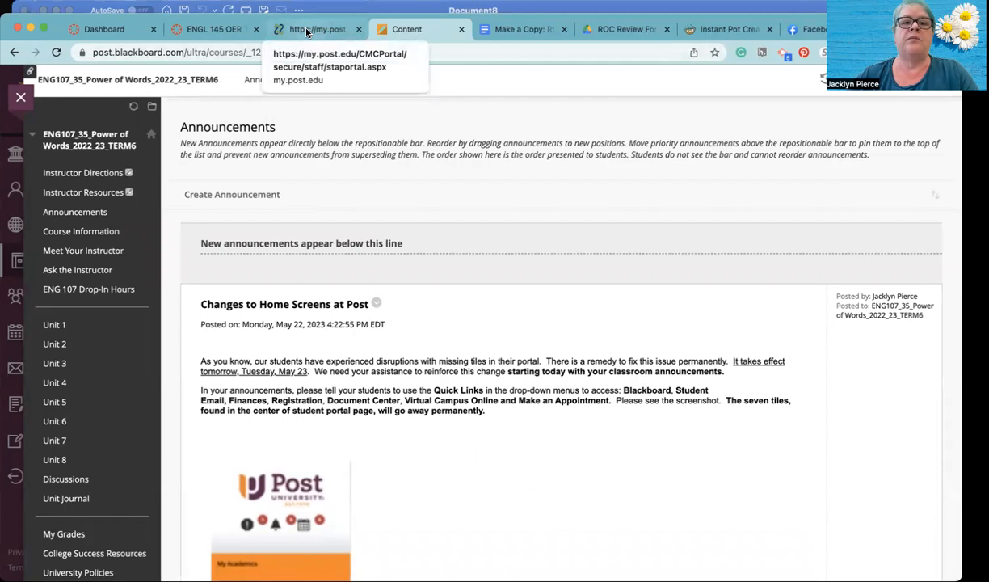
- View the Post University staff portal page, and return to the Blackboard course content
left_click(308, 32)
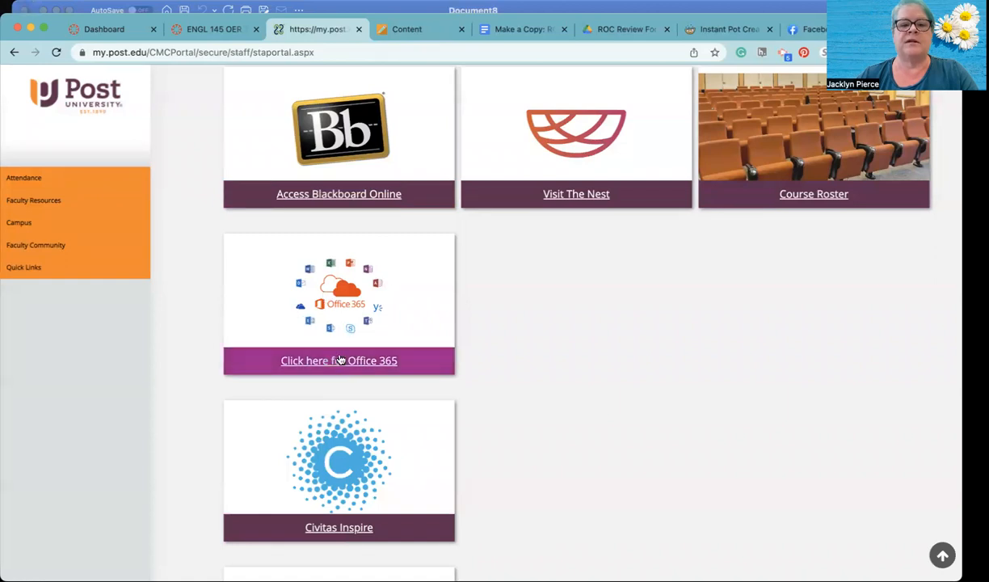
left_click(419, 29)
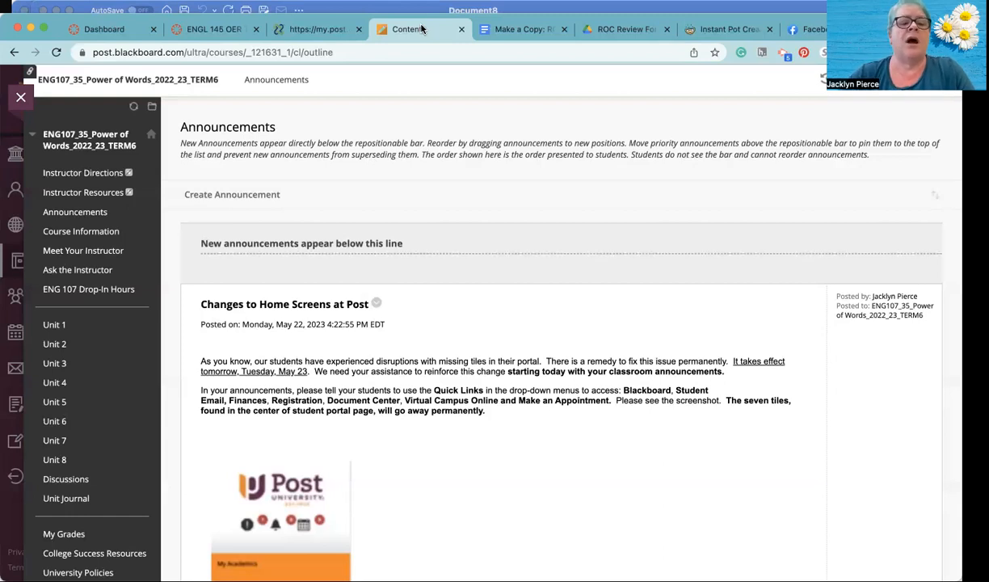
- Go to the course's Unit 4 page and open the attached ENG107 Unit 4 Writing Activity PDF
scroll(83, 322, "down", 1)
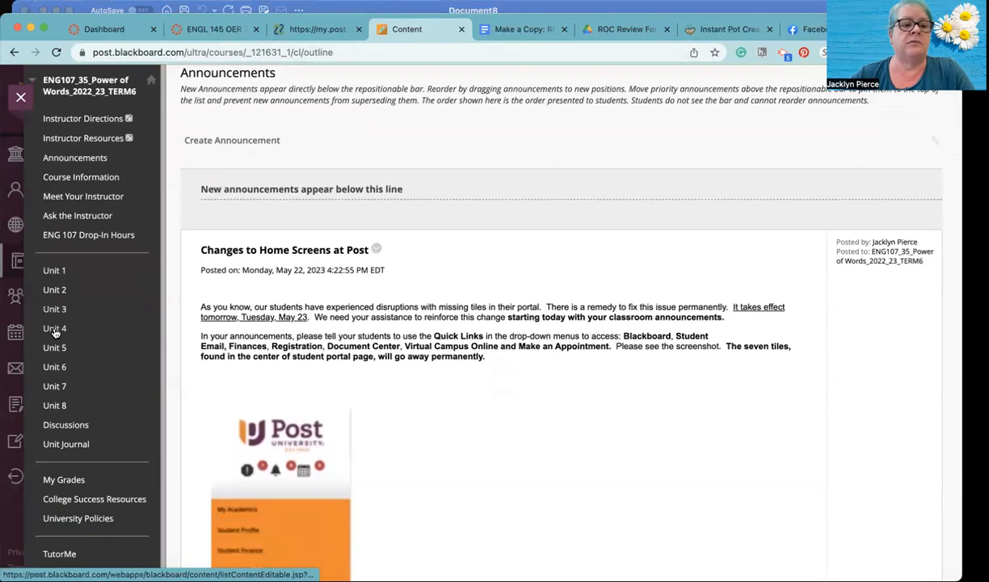
left_click(55, 331)
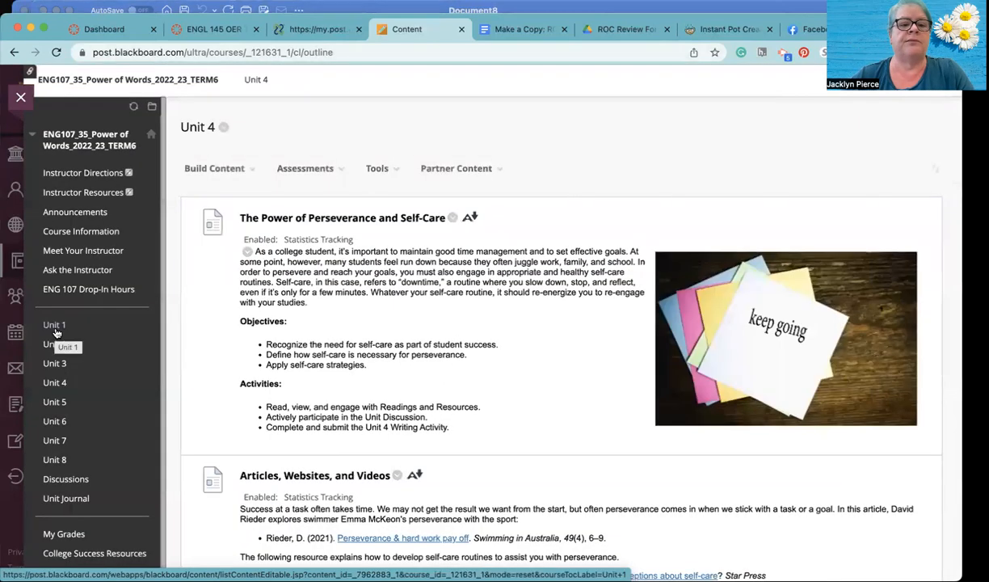
scroll(331, 224, "down", 5)
scroll(331, 224, "down", 10)
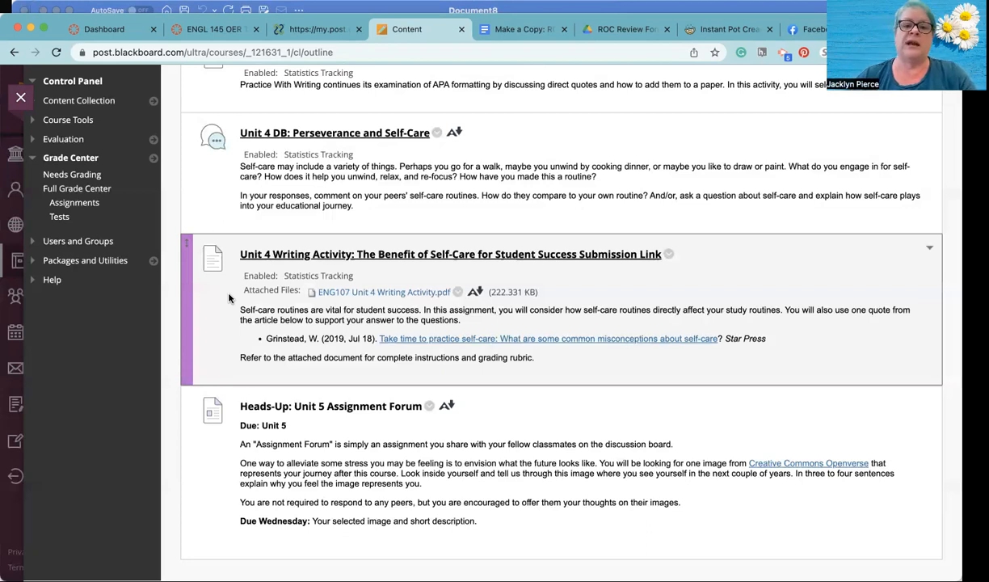
left_click(388, 294)
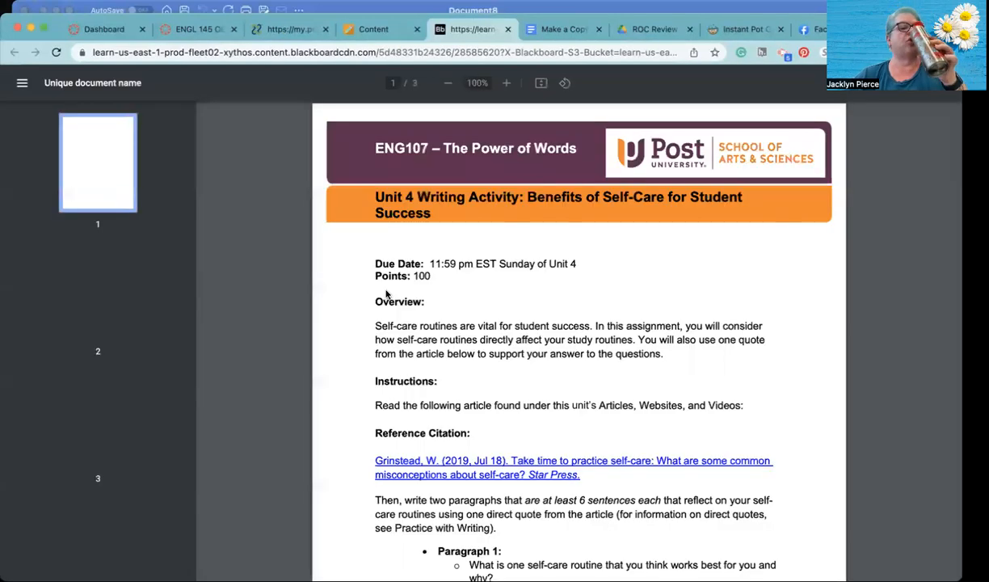
- Read the Unit 4 Writing Activity instructions, including the reference citation and the requirements for the two paragraphs
scroll(387, 294, "down", 2)
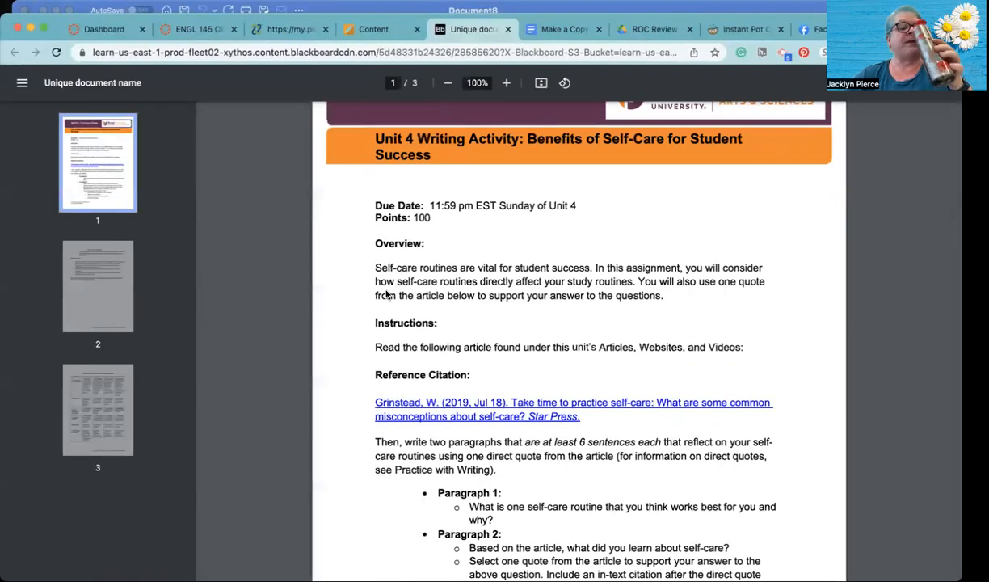
scroll(387, 294, "down", 3)
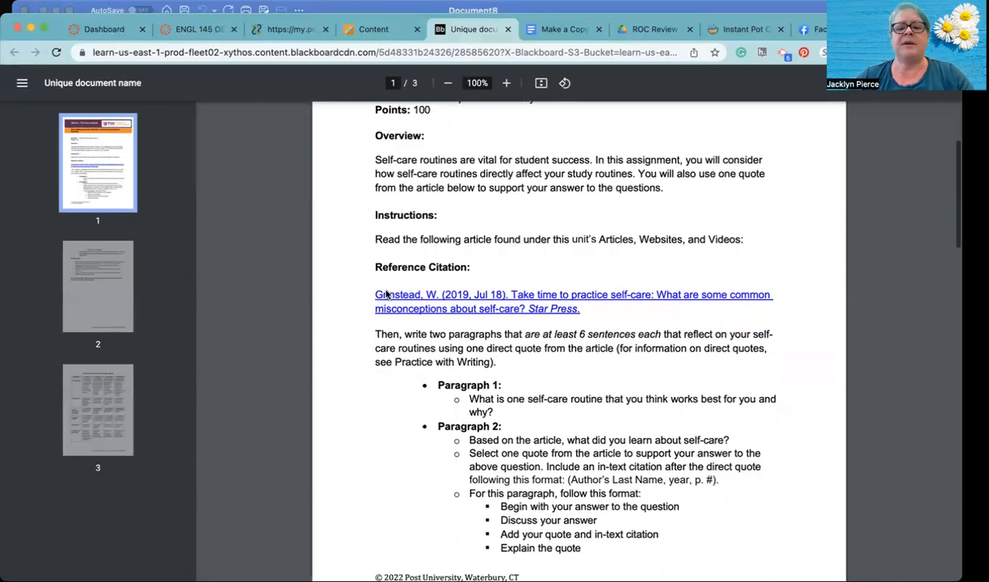
scroll(387, 294, "up", 1)
scroll(387, 294, "down", 1)
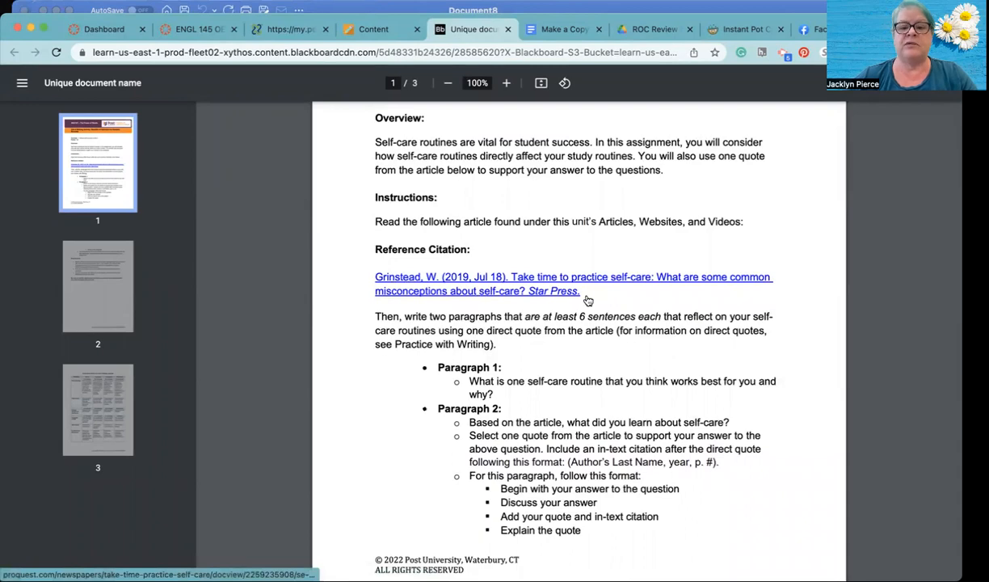
scroll(588, 300, "down", 10)
scroll(588, 300, "up", 8)
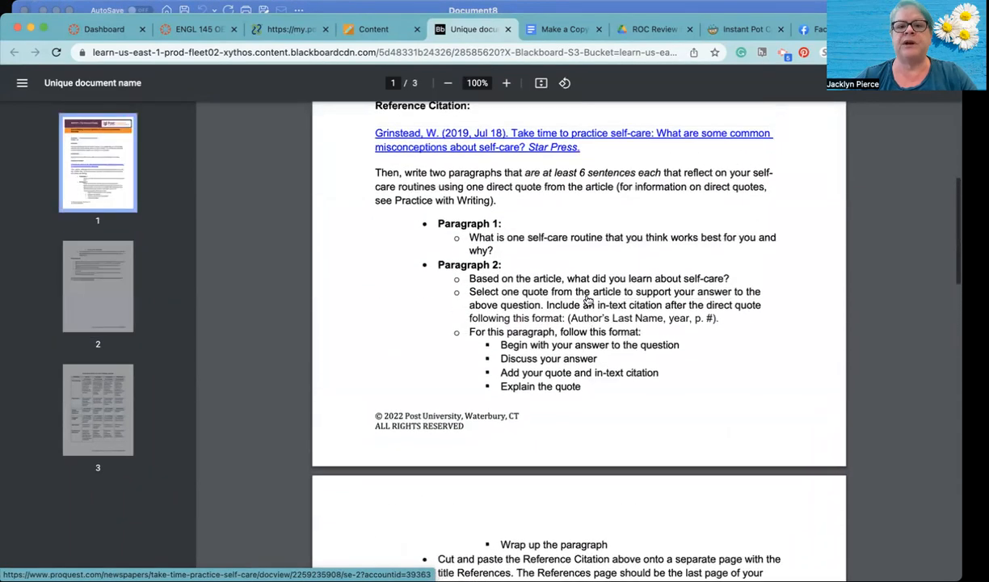
scroll(587, 300, "up", 1)
- Open the self-care article linked in the reference citation and select its full APA 7th citation
left_click(384, 171)
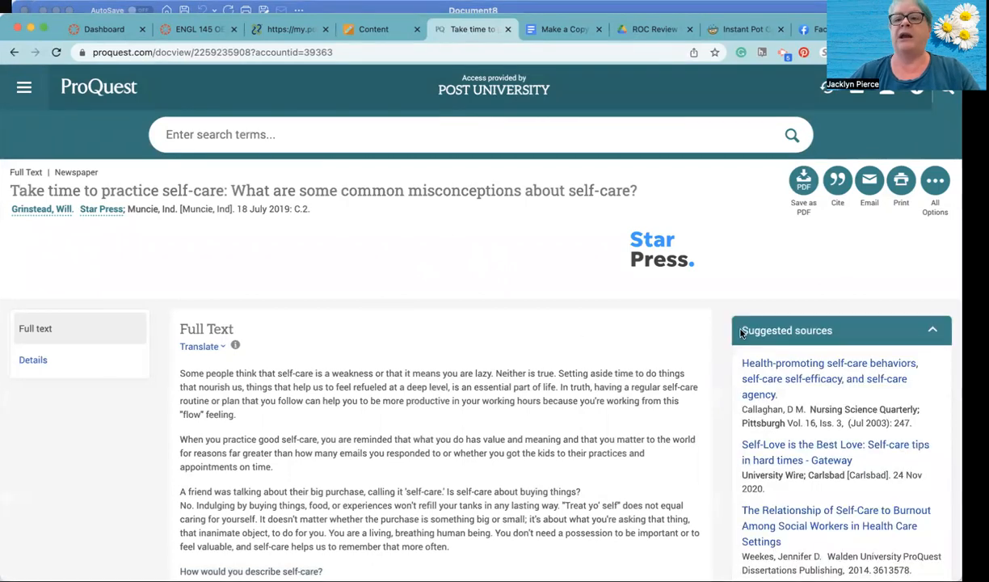
left_click(841, 191)
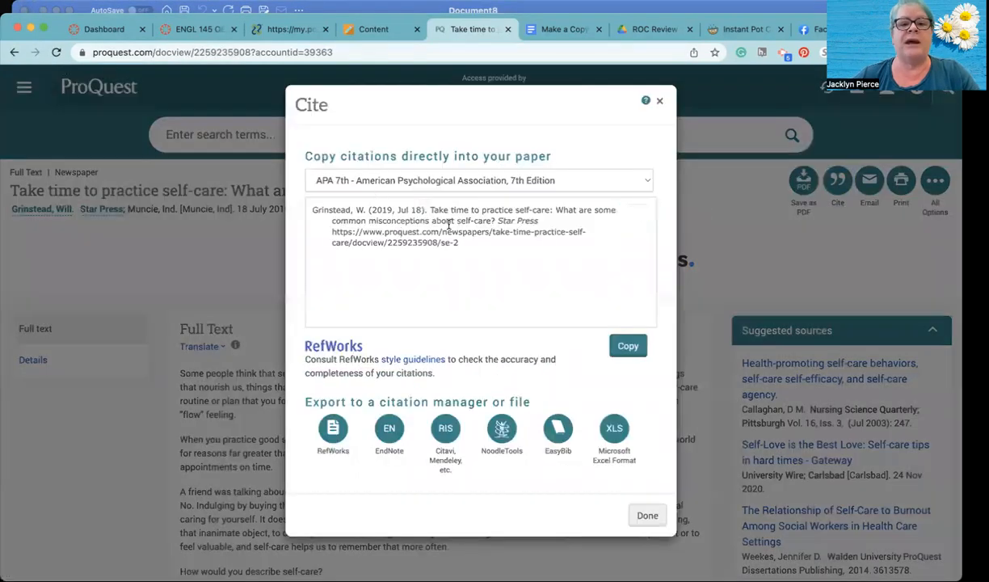
left_click_drag(458, 242, 307, 207)
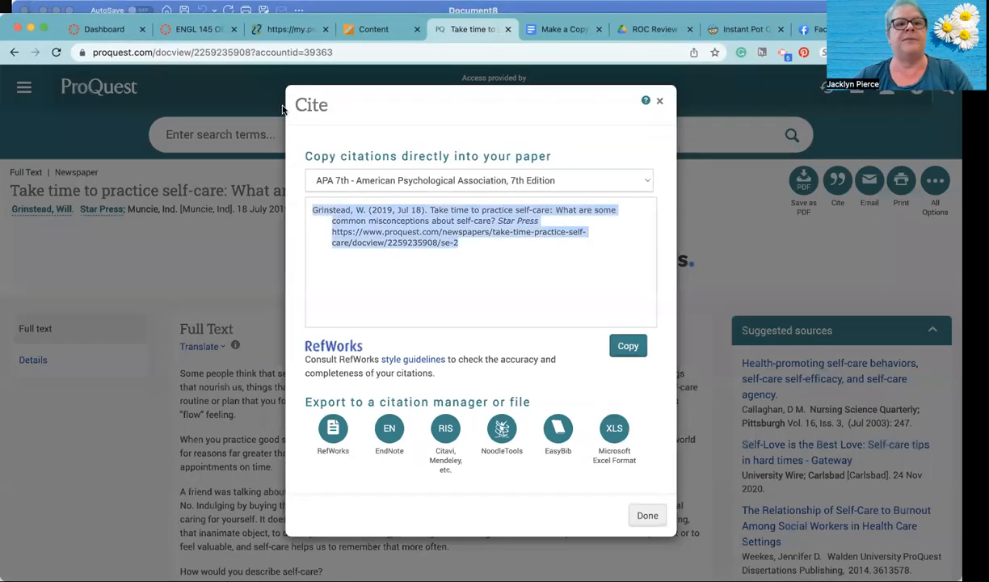
- Switch to the blank Word document, apply the No Spacing style and set the font to Times New Roman
left_click(331, 12)
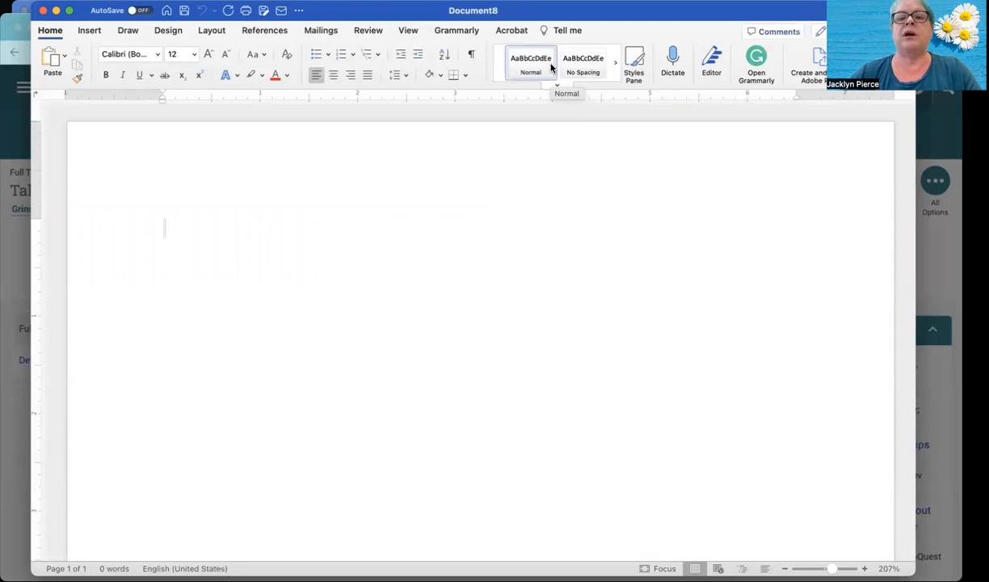
left_click(582, 65)
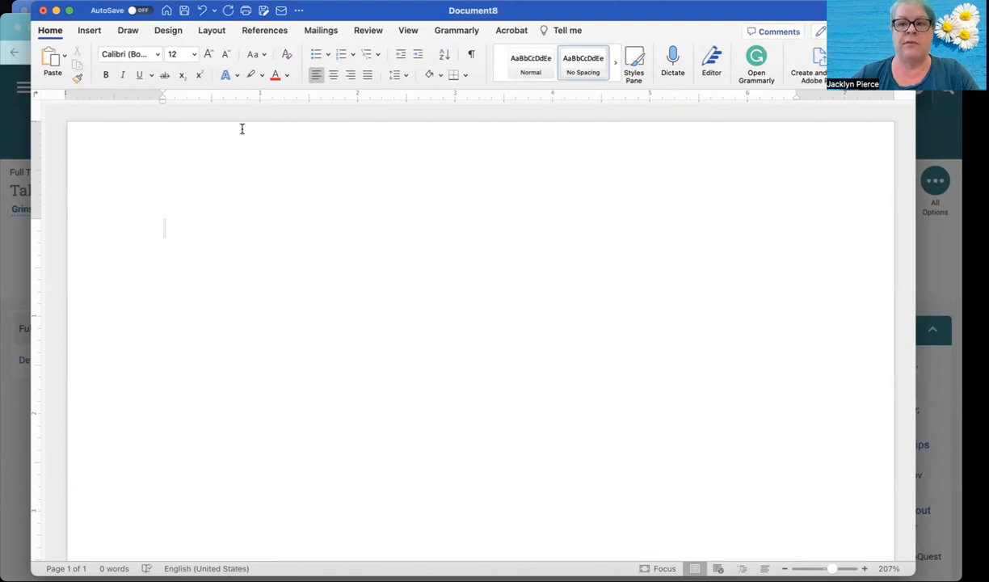
left_click(159, 60)
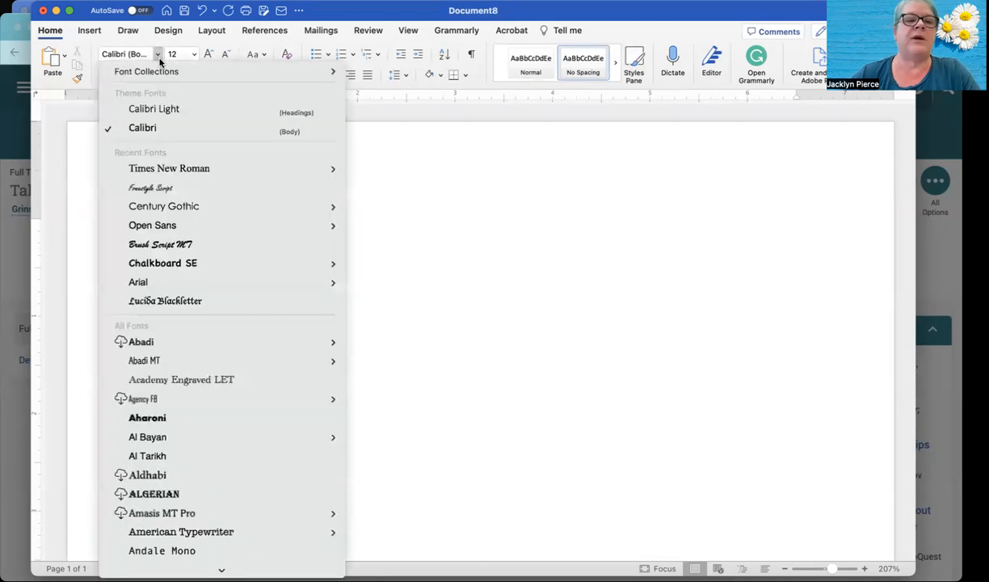
left_click(178, 167)
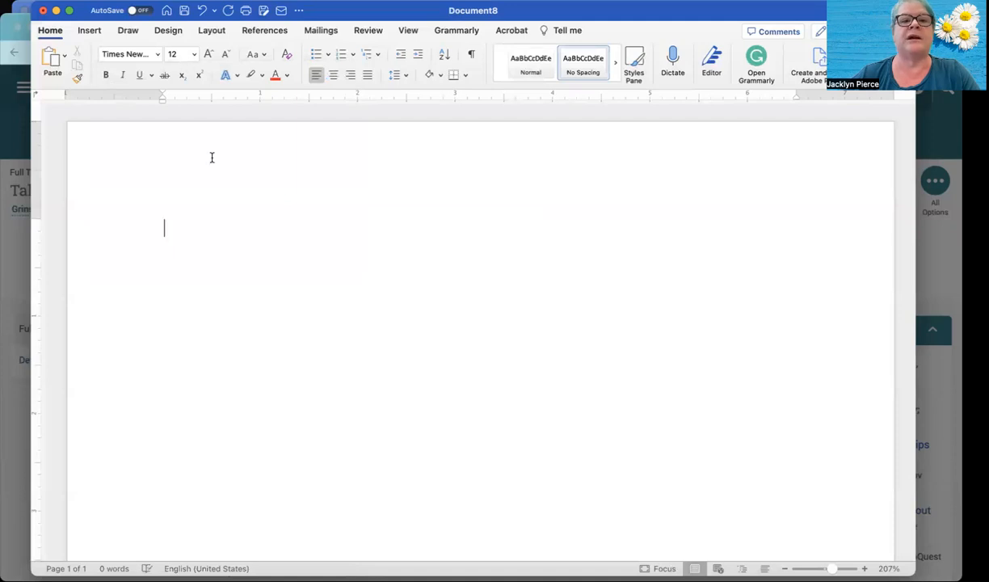
- Insert right-aligned page numbers in the header, shown on the first page and continuing from the previous section
left_click(91, 31)
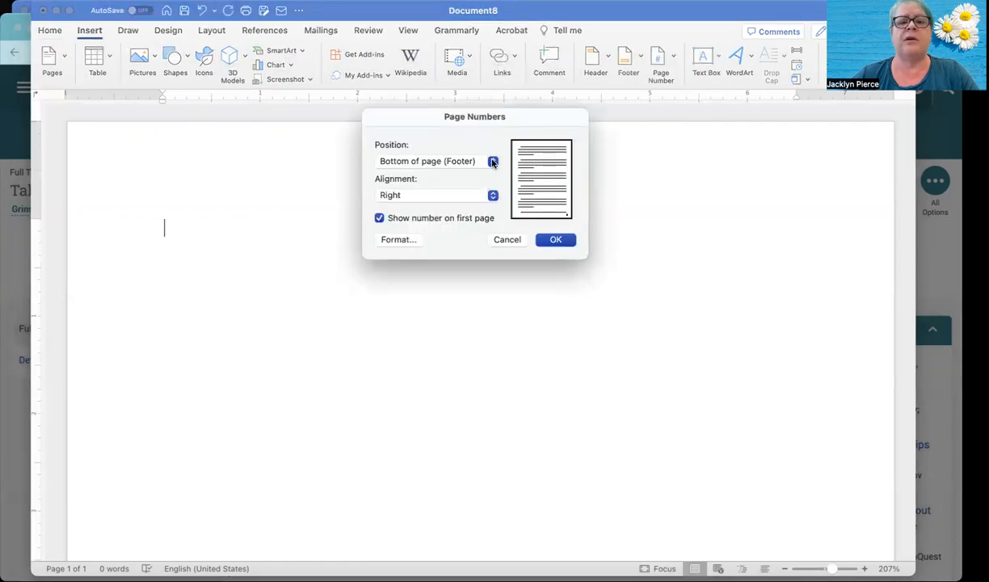
left_click(461, 156)
left_click(461, 152)
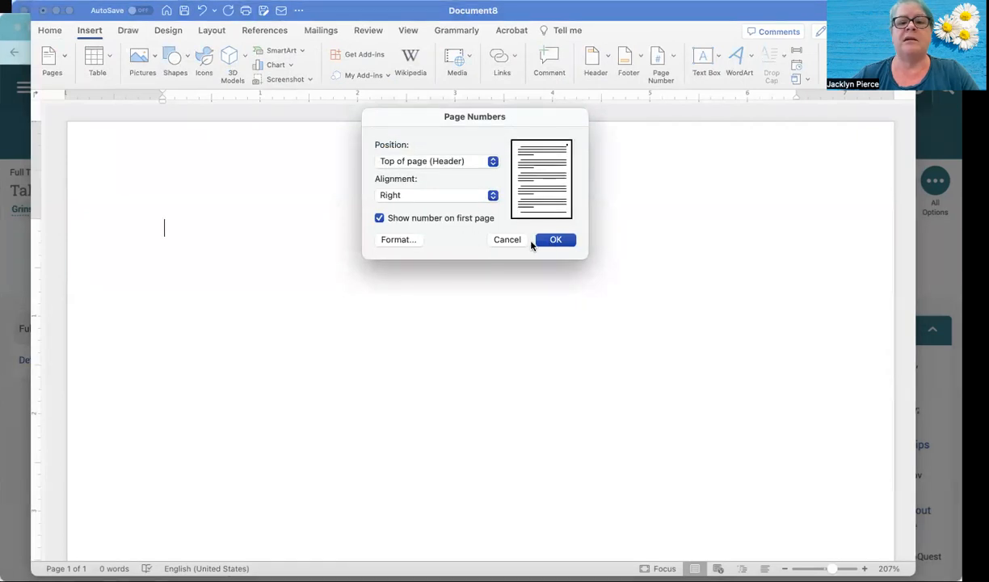
left_click(400, 238)
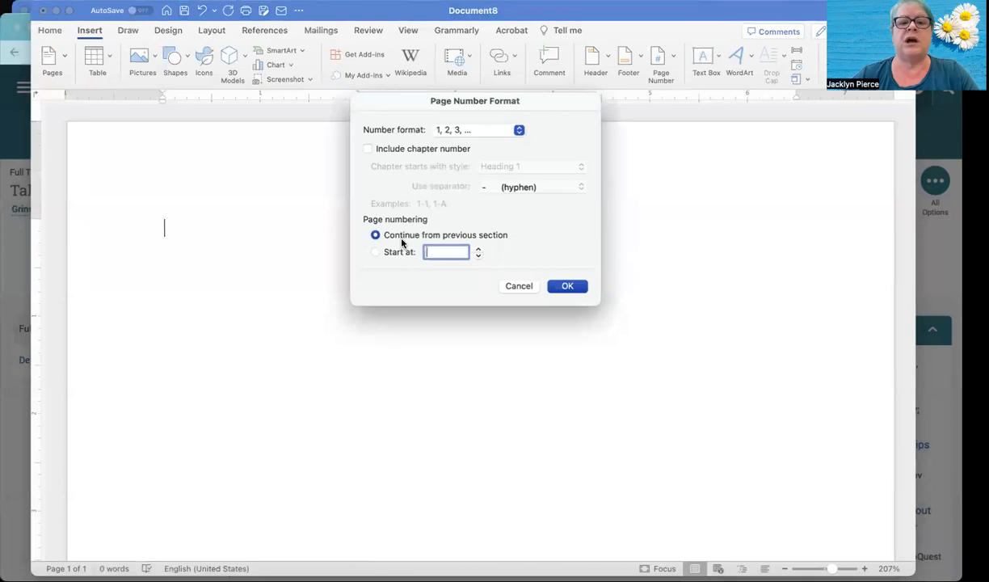
left_click(568, 285)
left_click(562, 238)
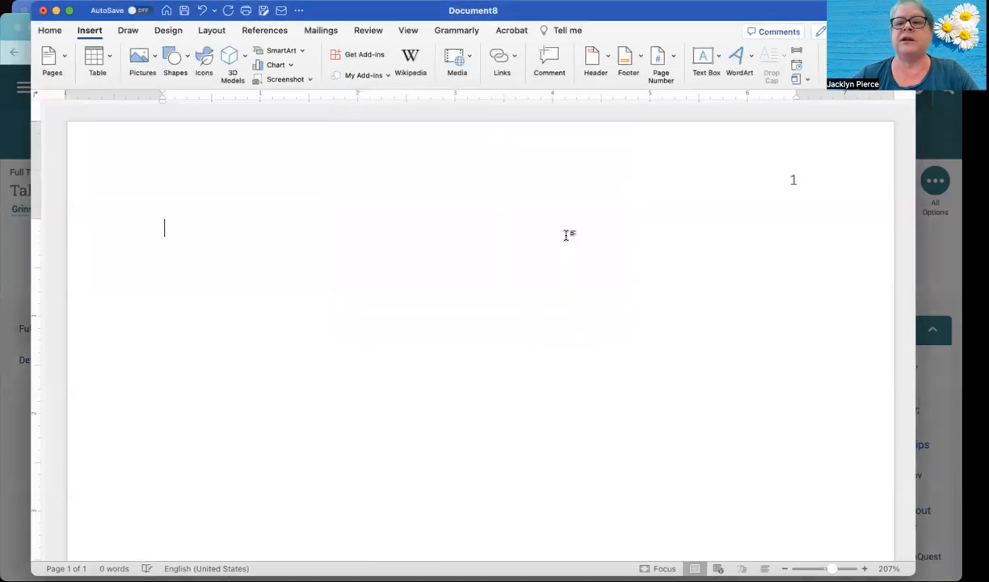
- Change the header page number's font to Times New Roman and return to the document body
double_click(789, 182)
left_click(792, 181)
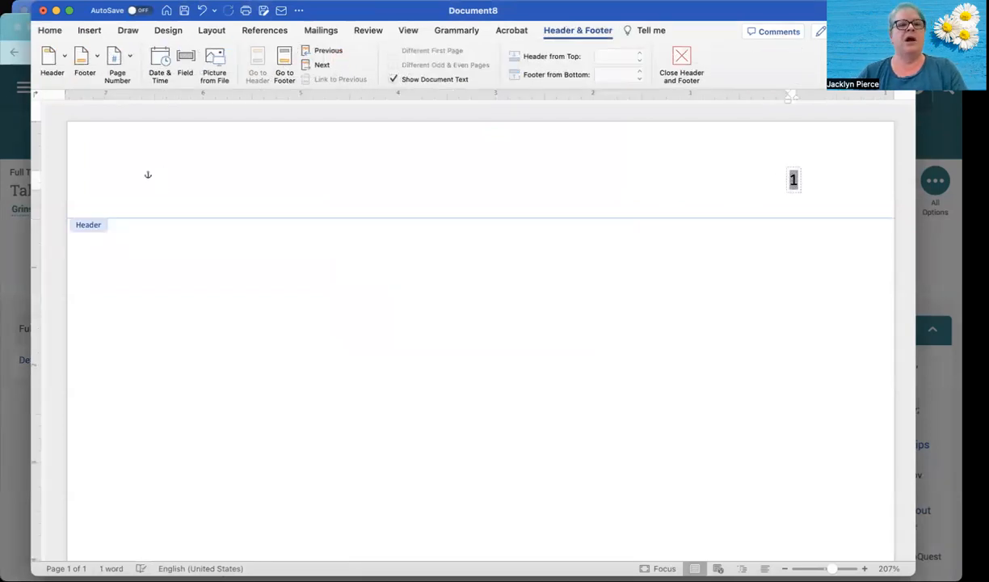
left_click(50, 30)
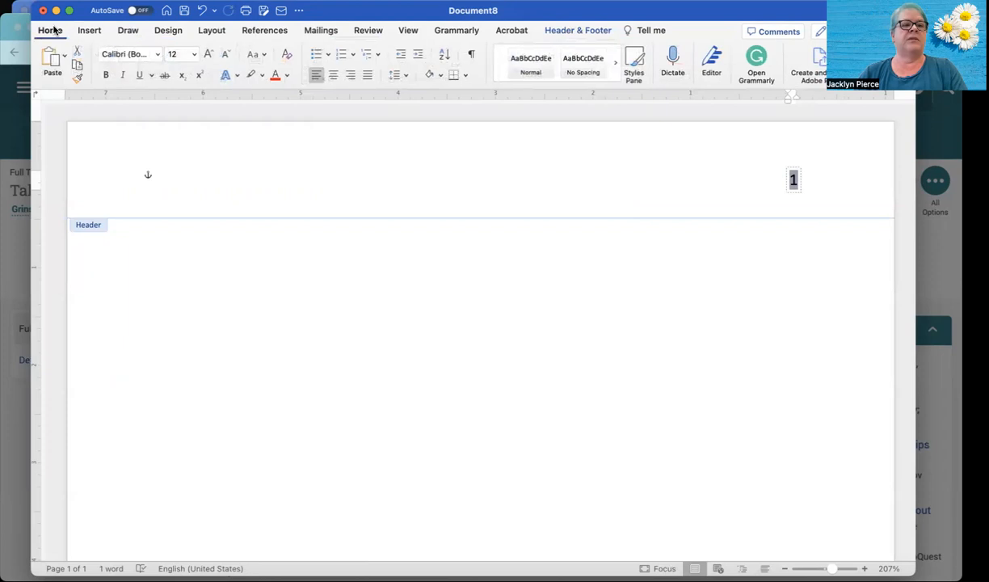
left_click(158, 54)
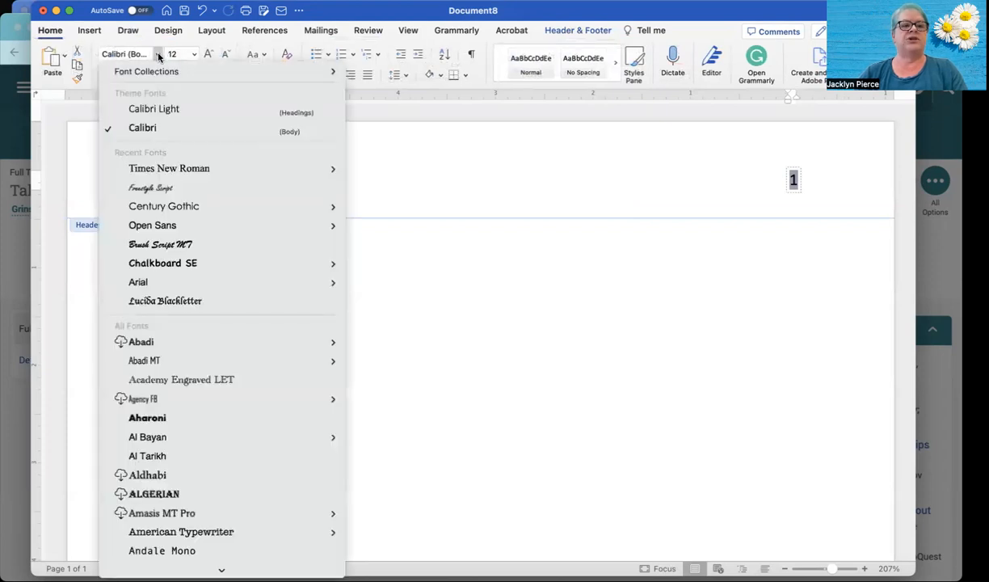
left_click(154, 167)
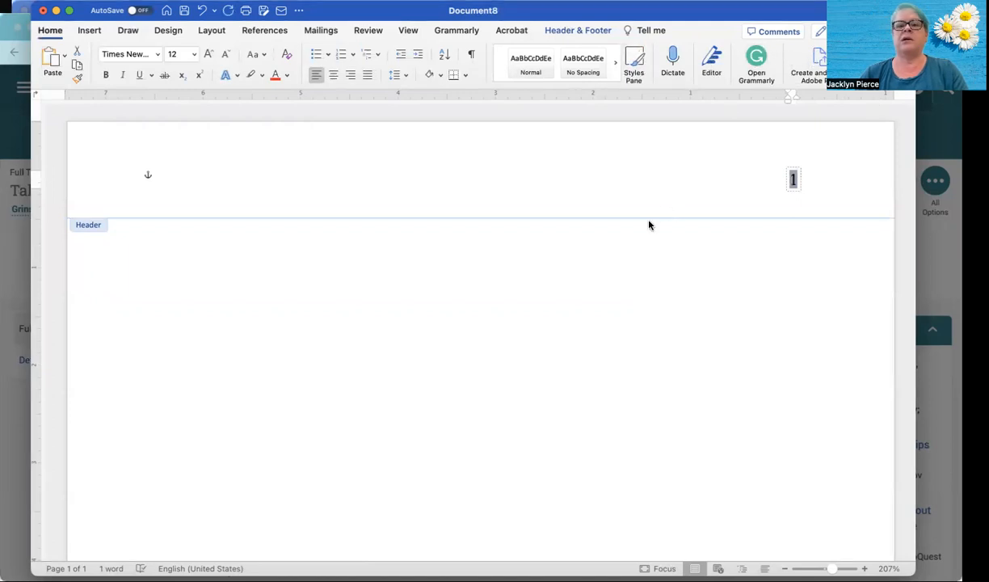
double_click(588, 258)
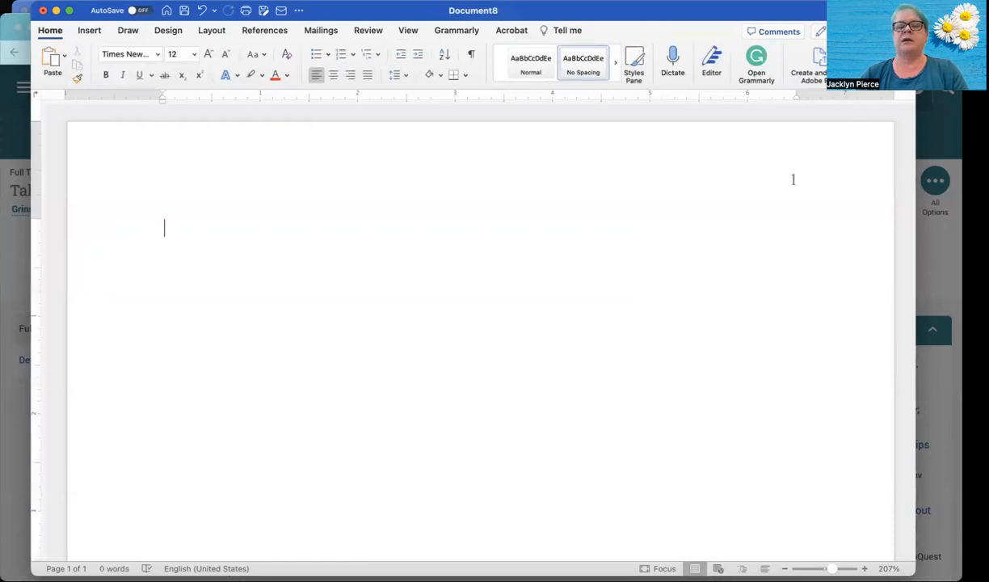
- Center the body text and leave three blank lines at the start of the page
left_click(331, 76)
key("Return")
key("Return")
key("Return")
key("Return")
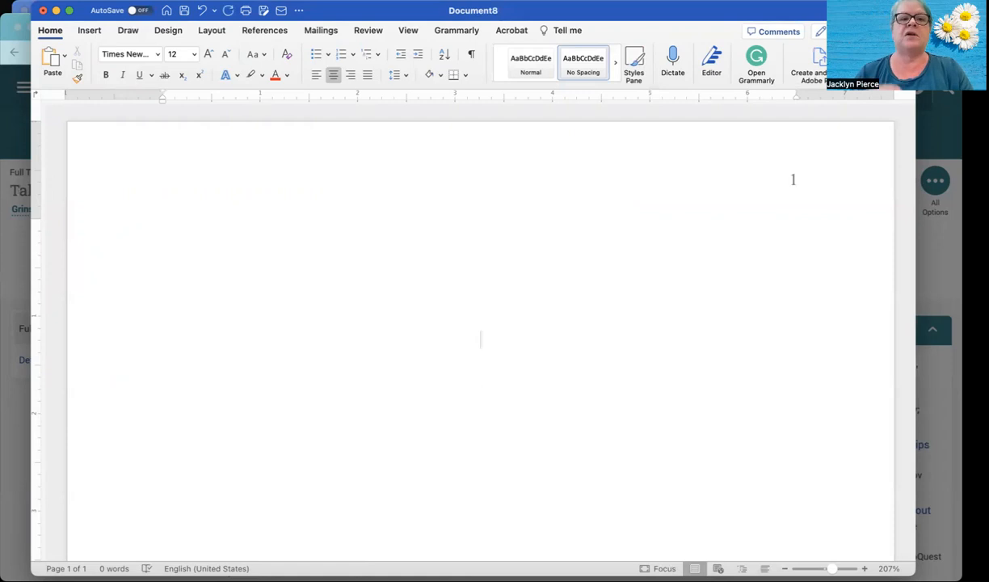
- Enter the bold title "Unit 4 Writing Activity" and start a new line without bold
key("super+b")
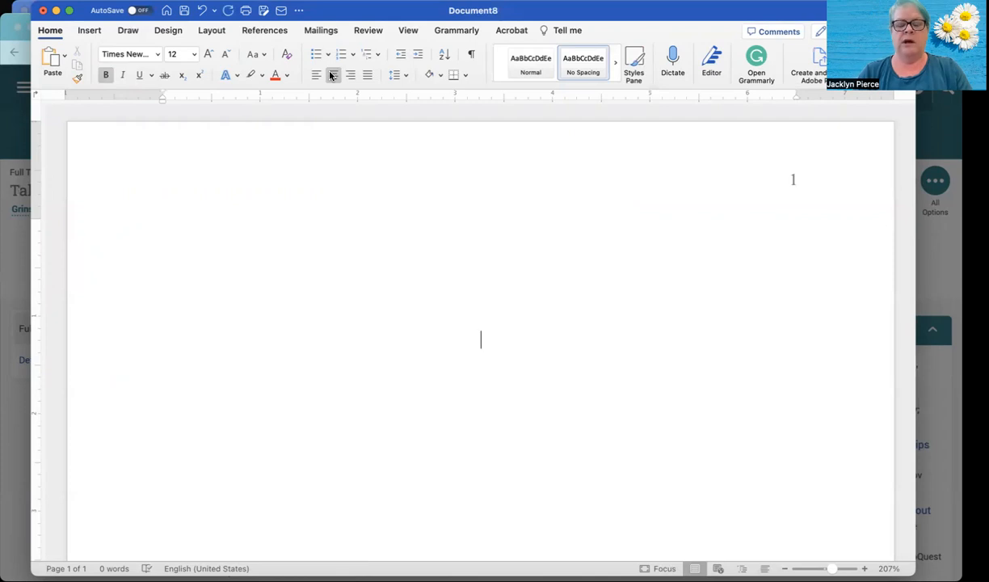
type("Unit 4")
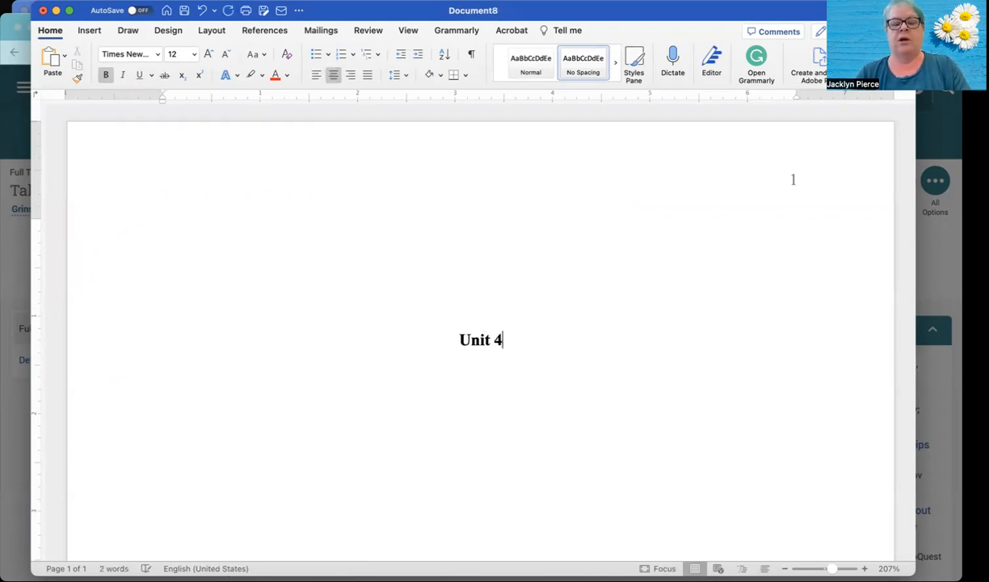
type(" Writi")
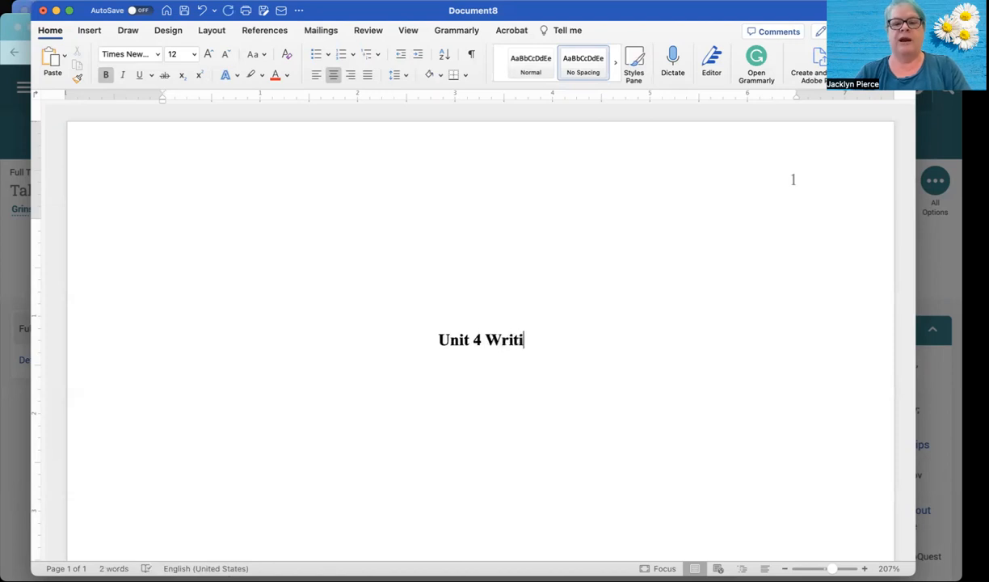
type("ng Activity")
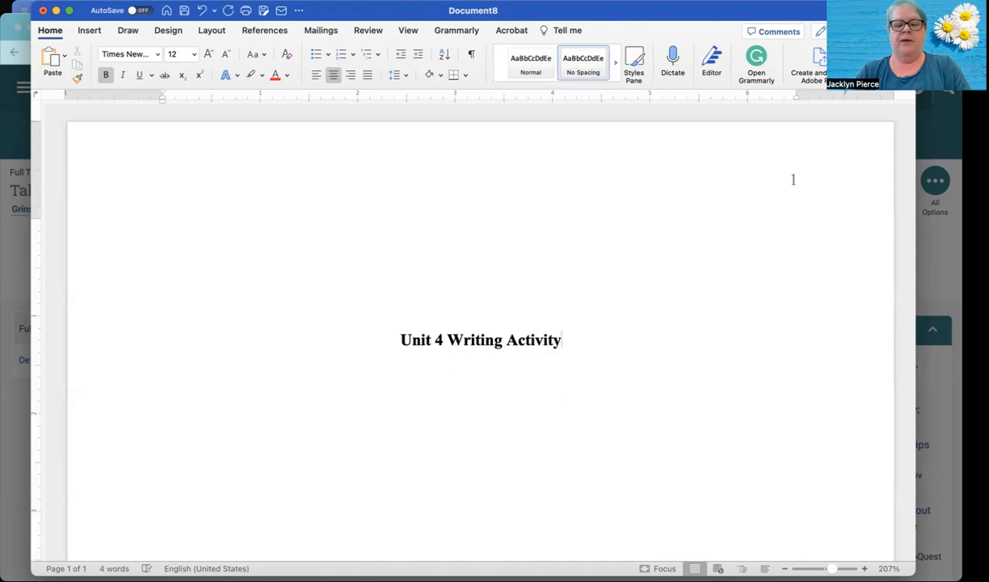
key("super+b")
key("Return")
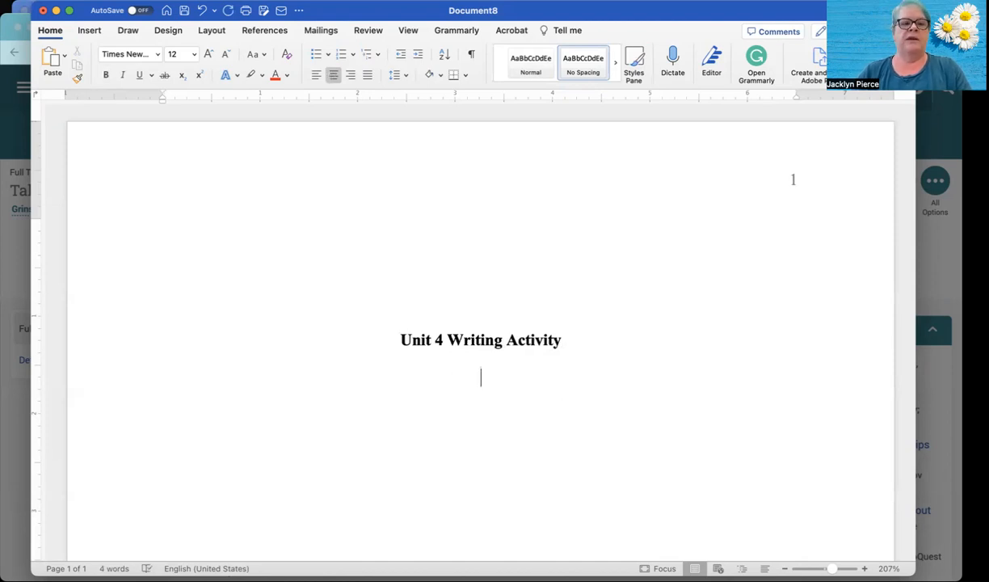
- Close the article's citation dialog in the browser and bring the Sample Week 4 Document ENG110 to the front in Word
left_click(14, 7)
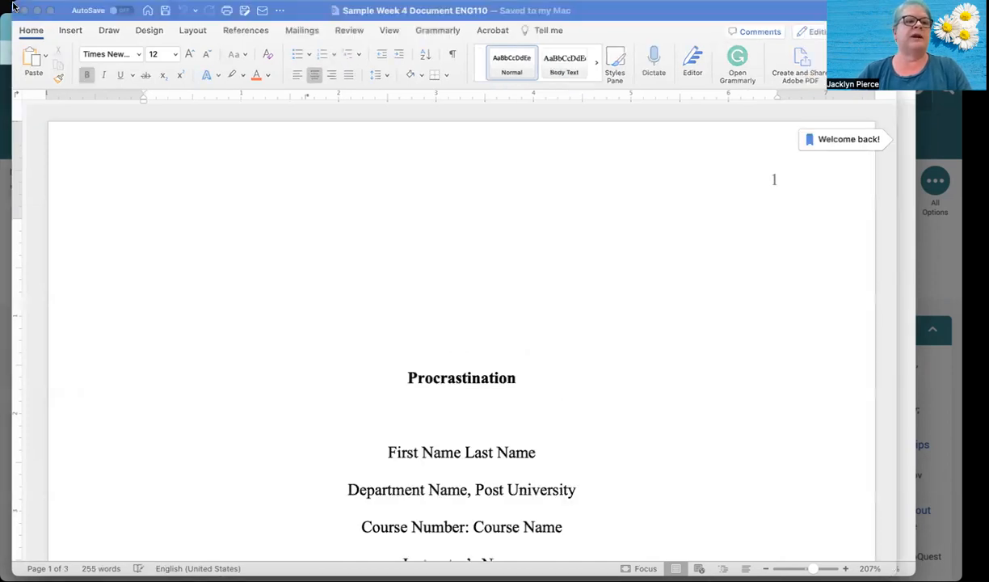
left_click(6, 295)
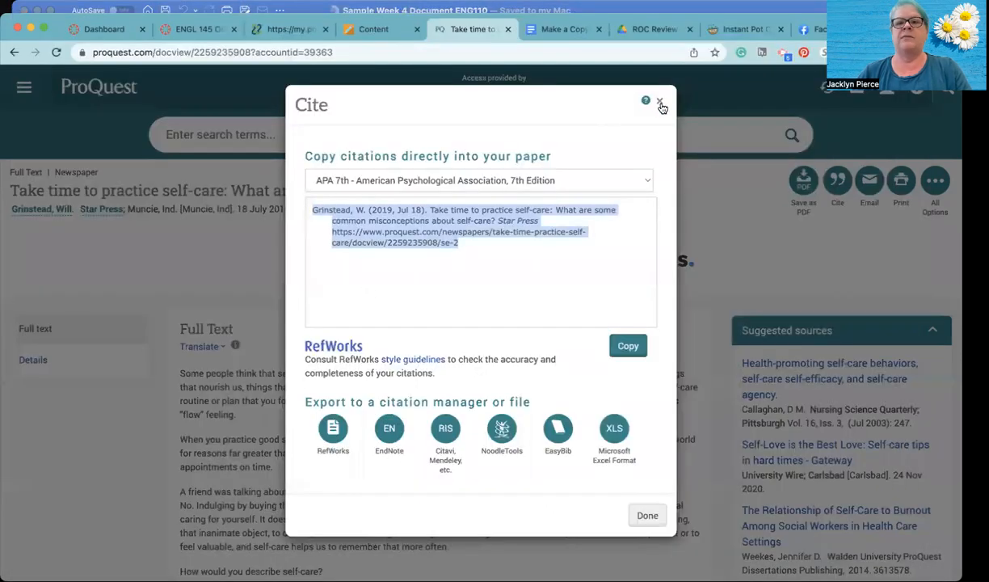
left_click(660, 100)
left_click(728, 11)
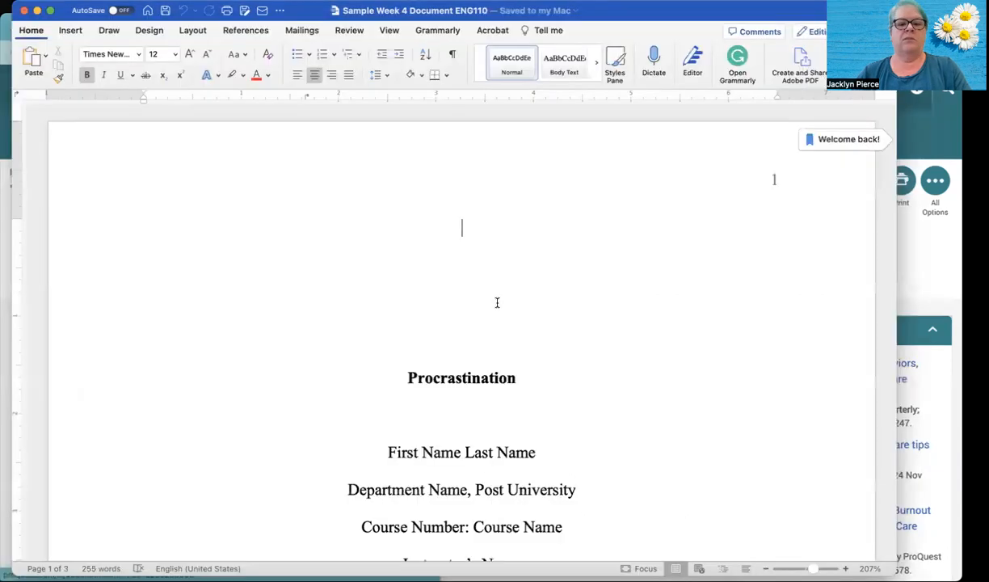
- Minimize the sample document and enter the student's full name on the title page, one blank line below the bold title
left_click(36, 11)
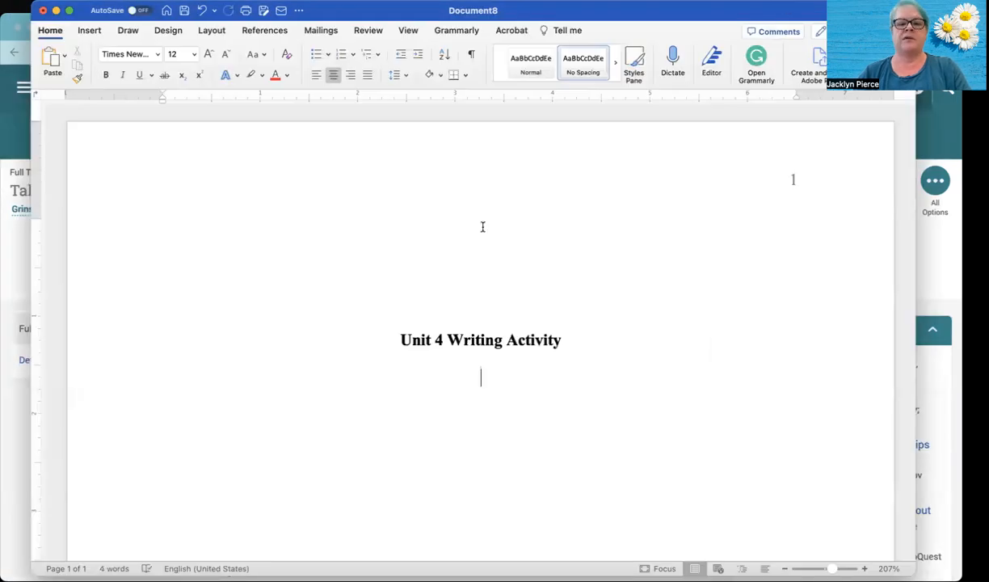
key("Return")
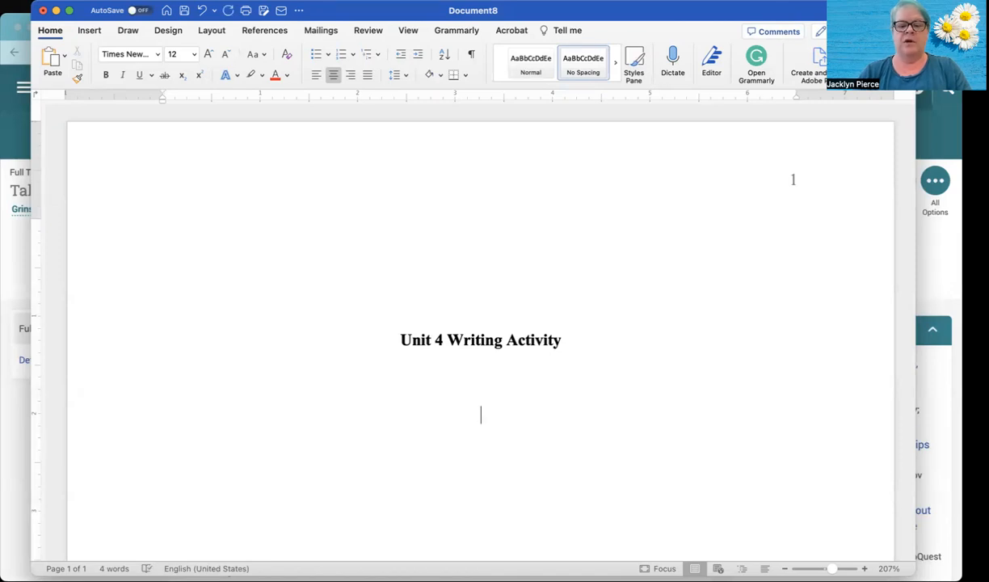
type("Mary ")
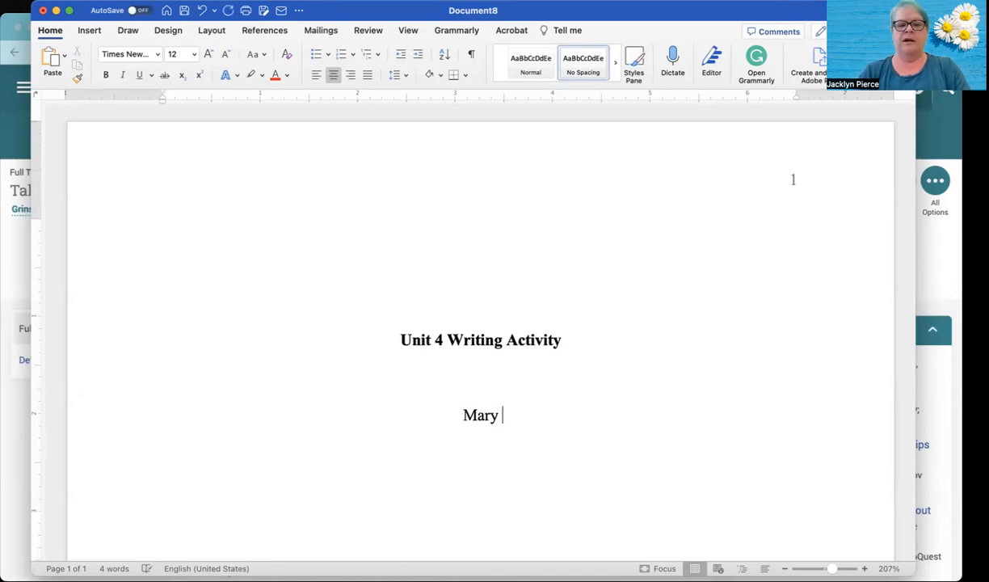
type("Sunshine")
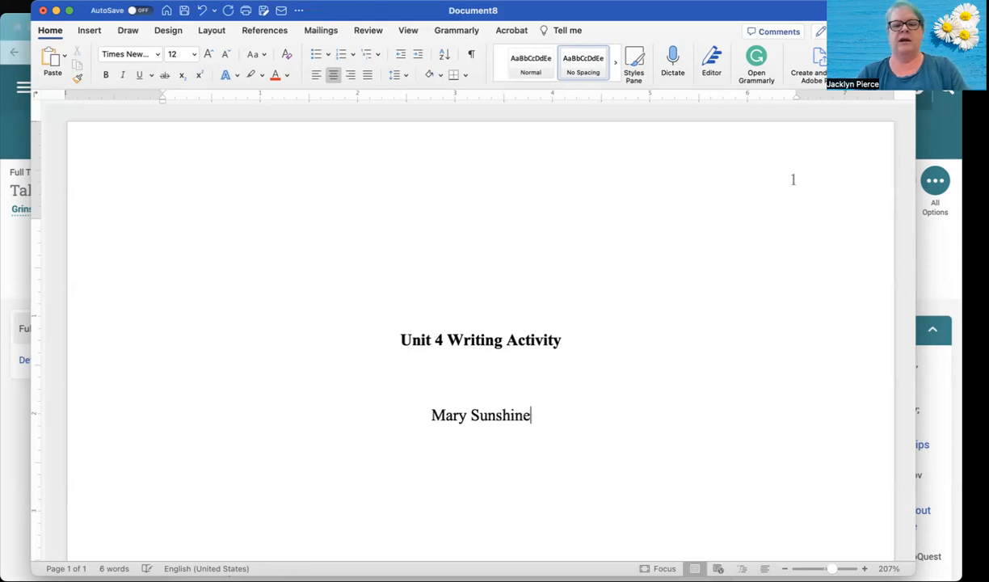
key("Return")
type("Jacki")
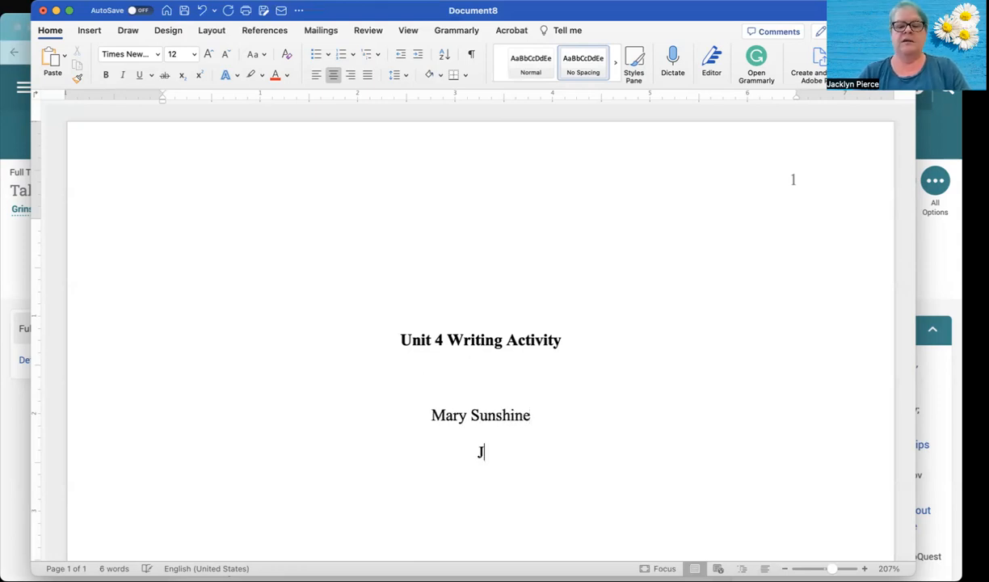
type("e")
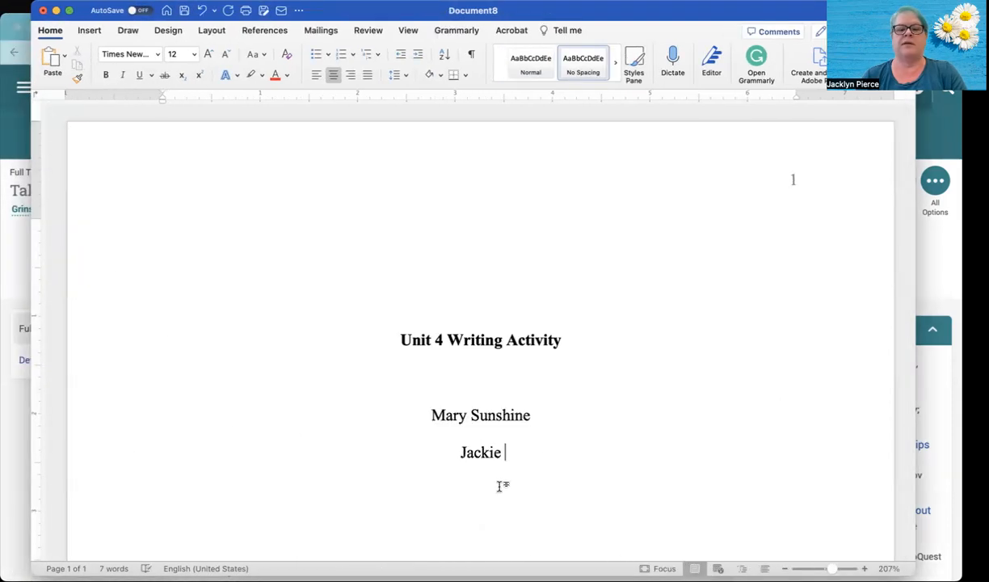
double_click(481, 453)
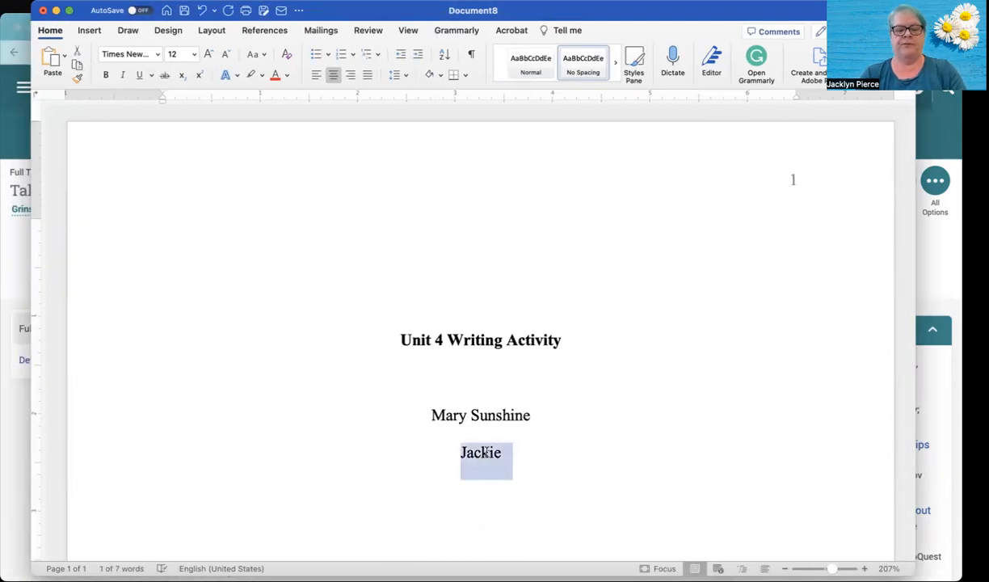
- Enter the affiliation line "Department of English, Post University" and the course line "ENG107 The Power of Words" below the student's name
type("Department of English, Post University")
key("Return")
type("ENG107")
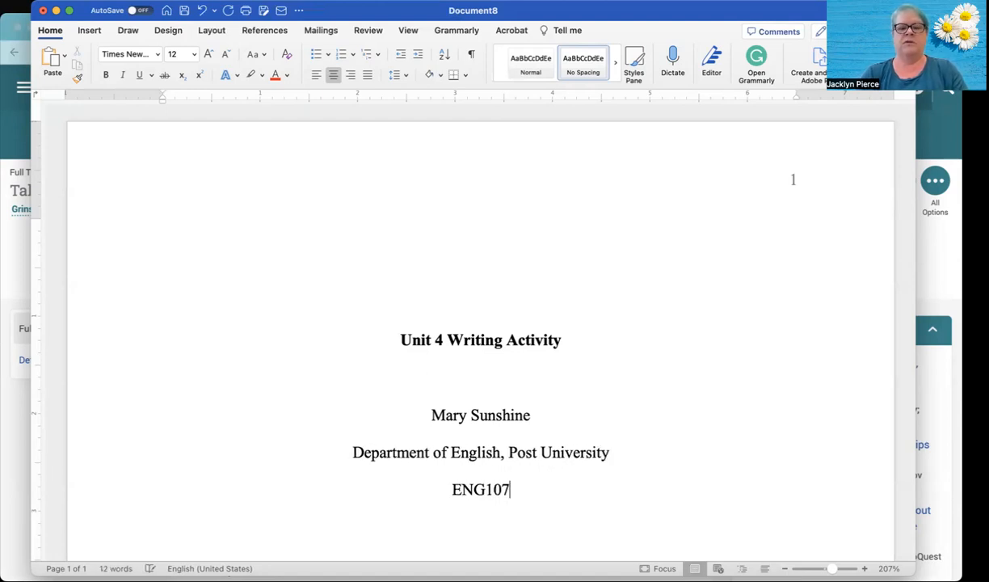
type(" The Pow")
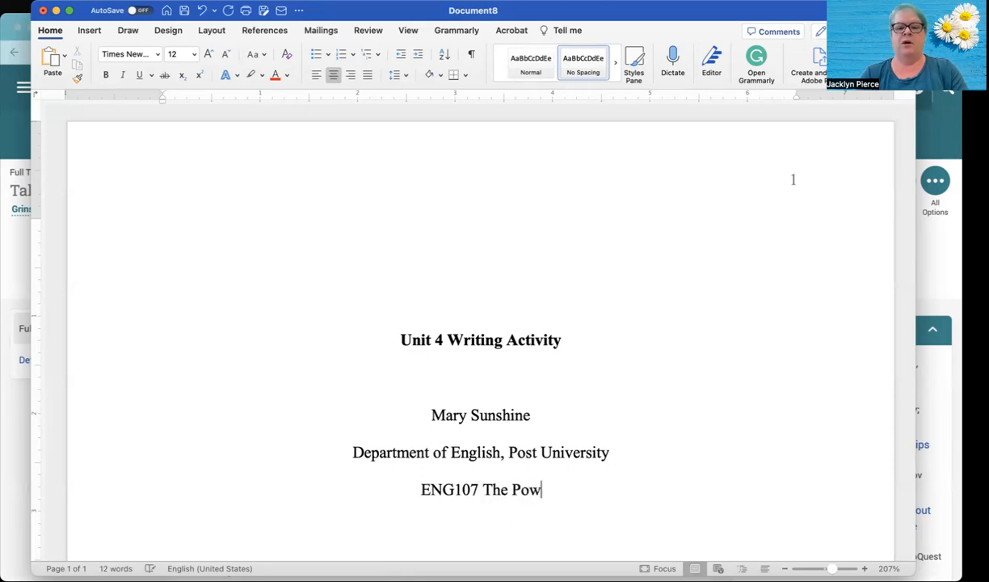
type("er of Words")
key("Return")
- Add the instructor's full name and the date "May 28, 2023" on separate lines below the course line
type("Jacki")
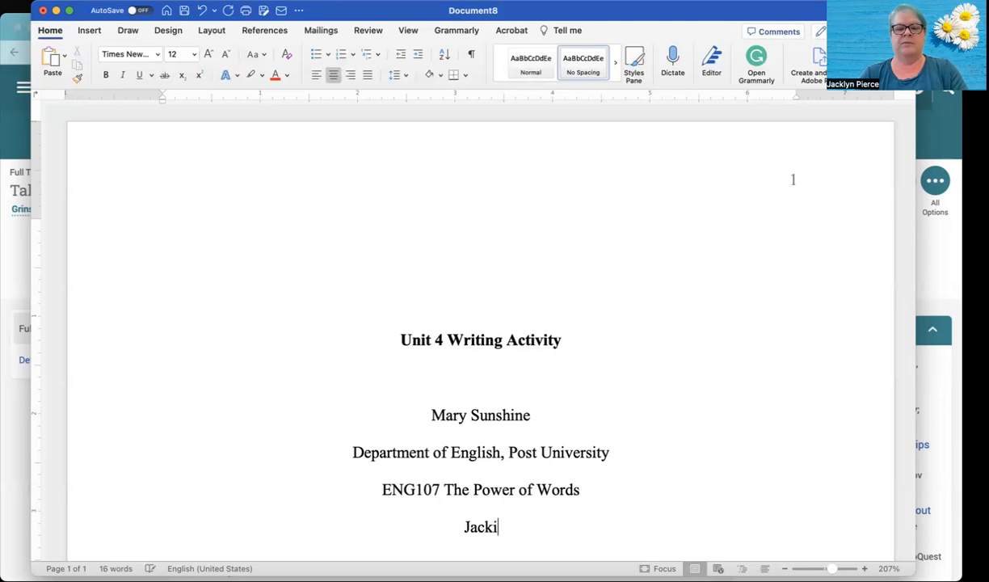
type("e Pierce")
key("Return")
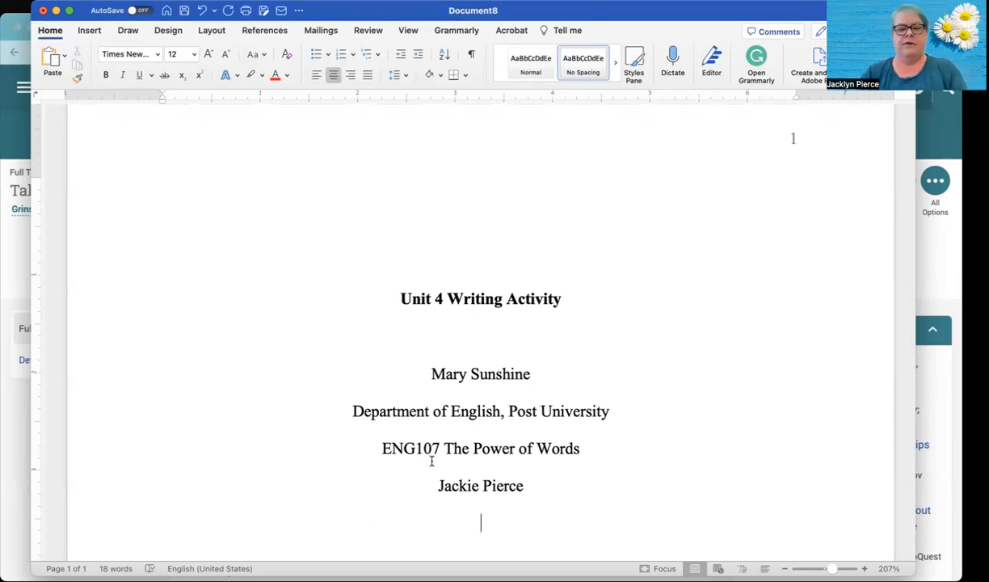
type("May ")
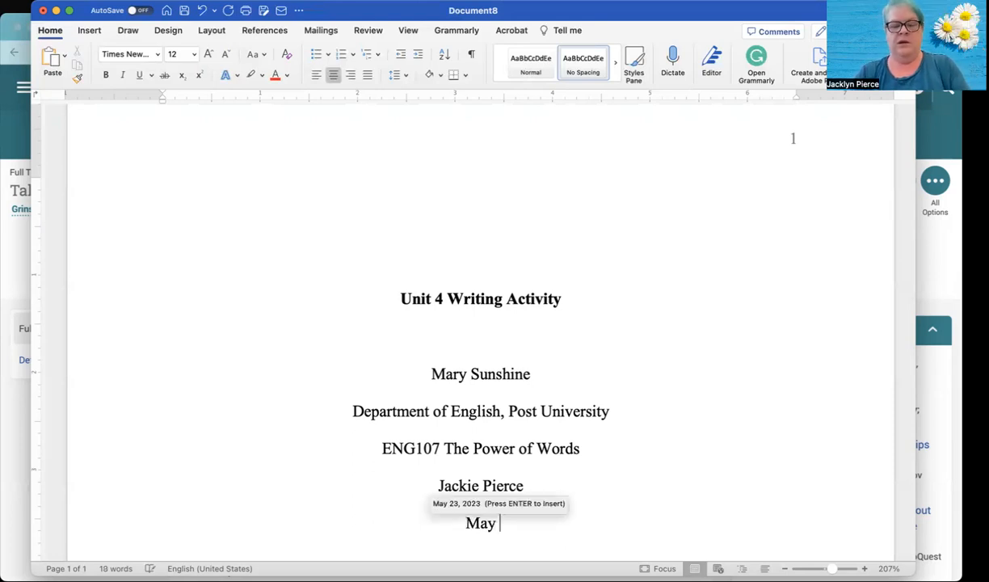
type("28, 2023")
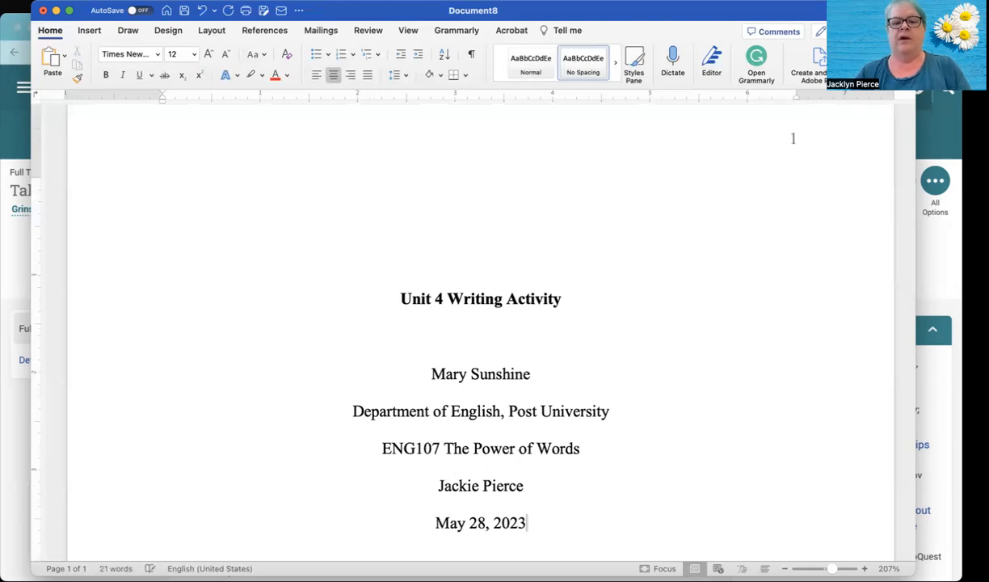
key("Return")
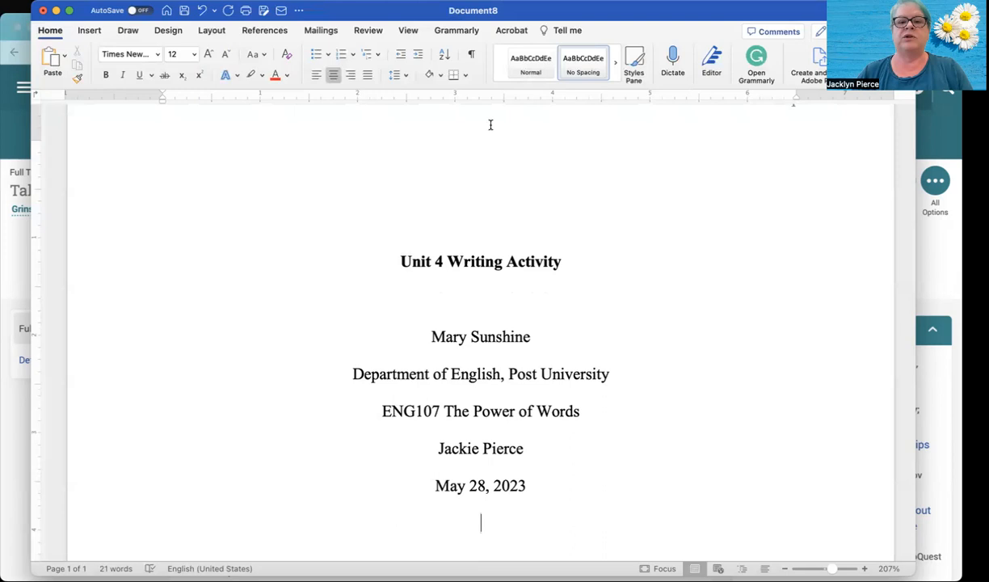
- Copy the bold title "Unit 4 Writing Activity" and insert a page break on the line below the date
triple_click(478, 261)
key("super+c")
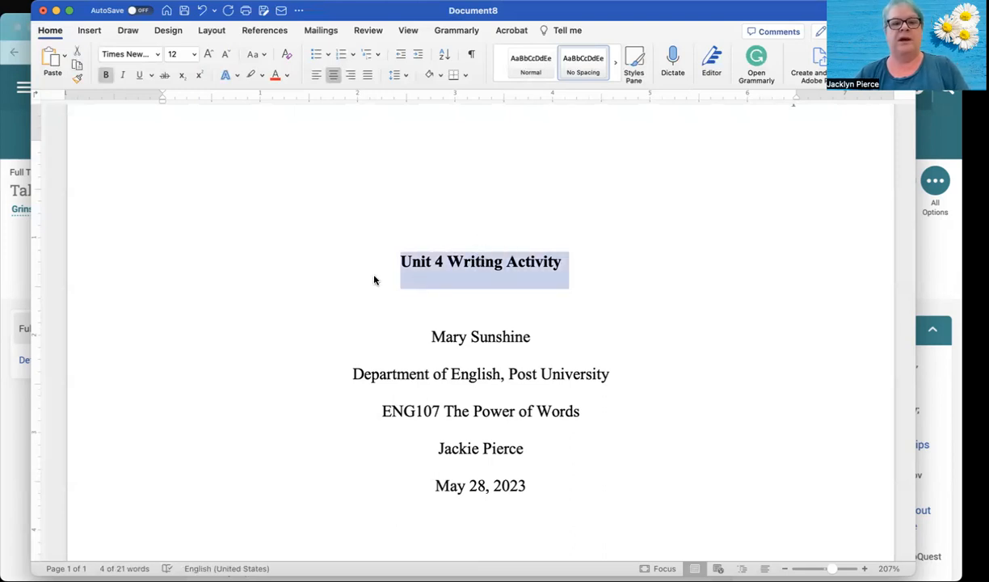
left_click(480, 519)
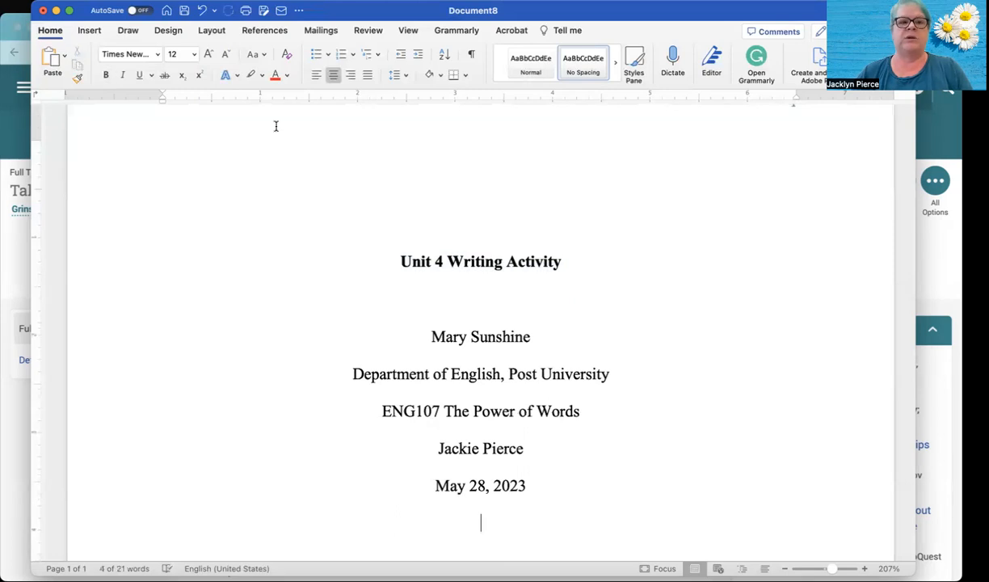
left_click(83, 29)
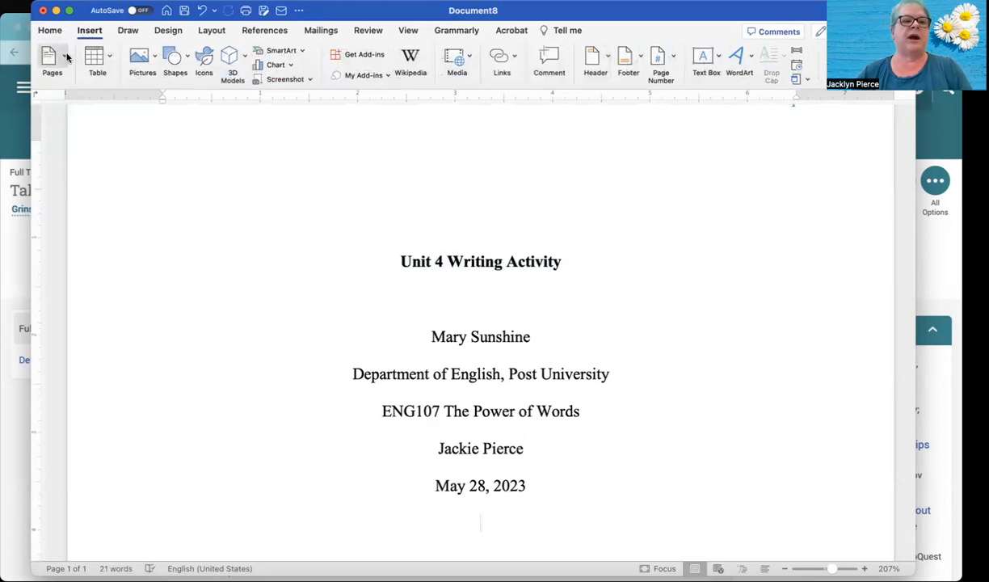
left_click(65, 61)
left_click(80, 105)
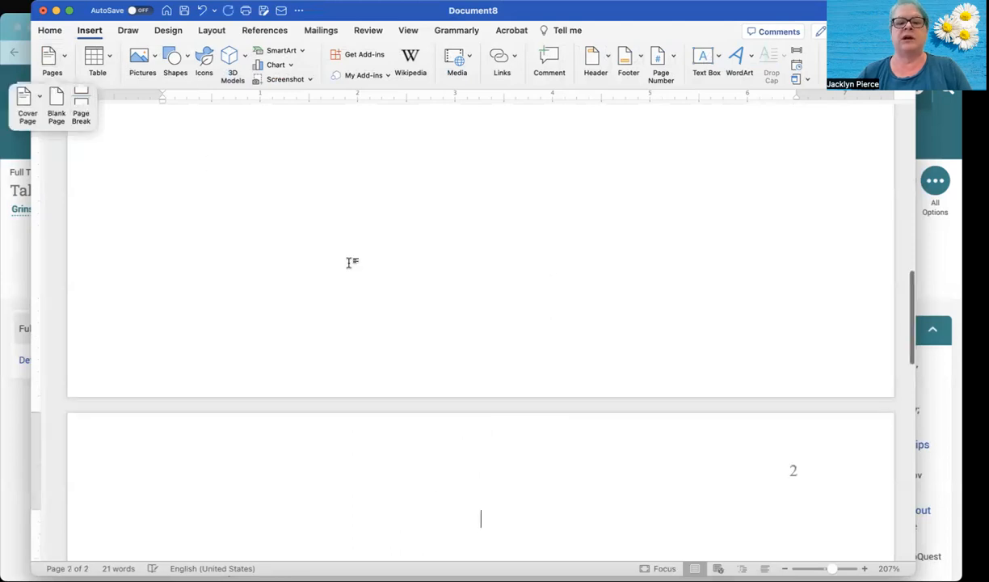
- Paste the copied title as the first line of page 2 and left-align the line beneath it
scroll(350, 263, "down", 5)
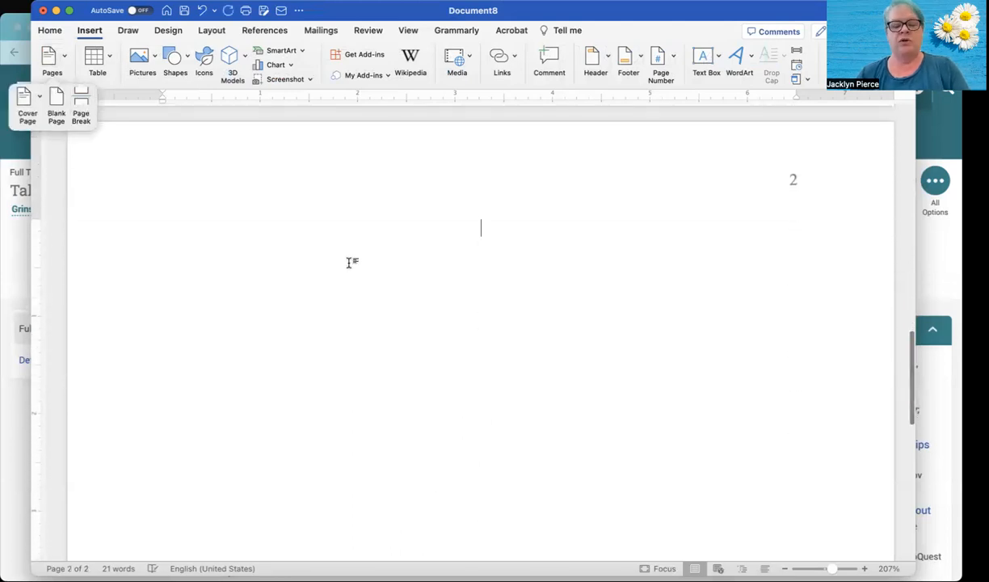
key("super+v")
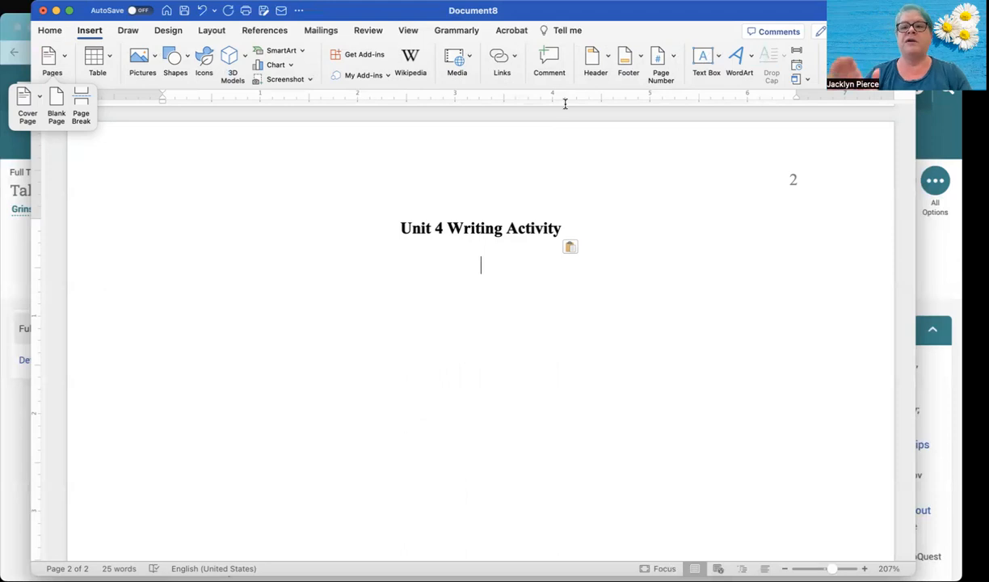
left_click(47, 30)
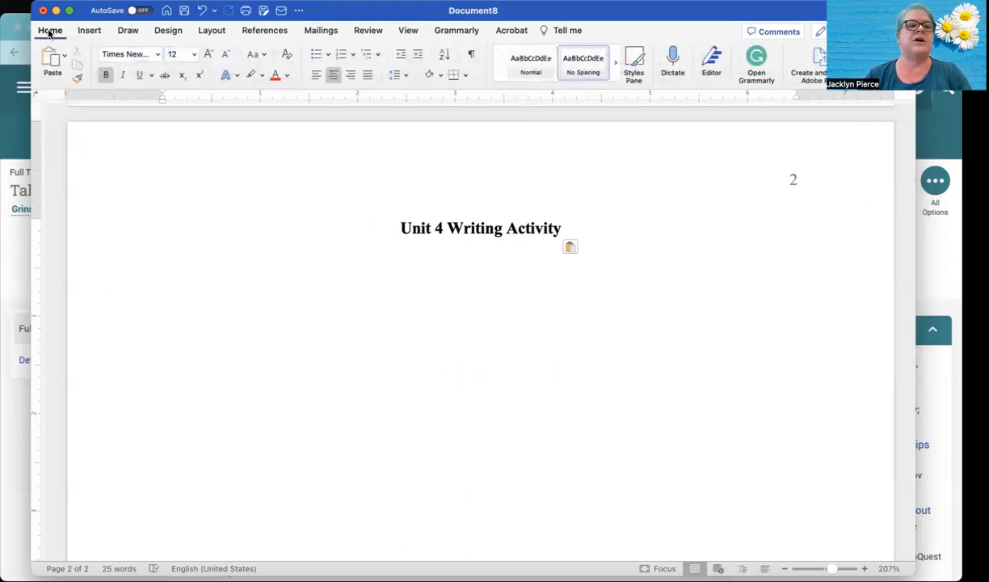
left_click(315, 79)
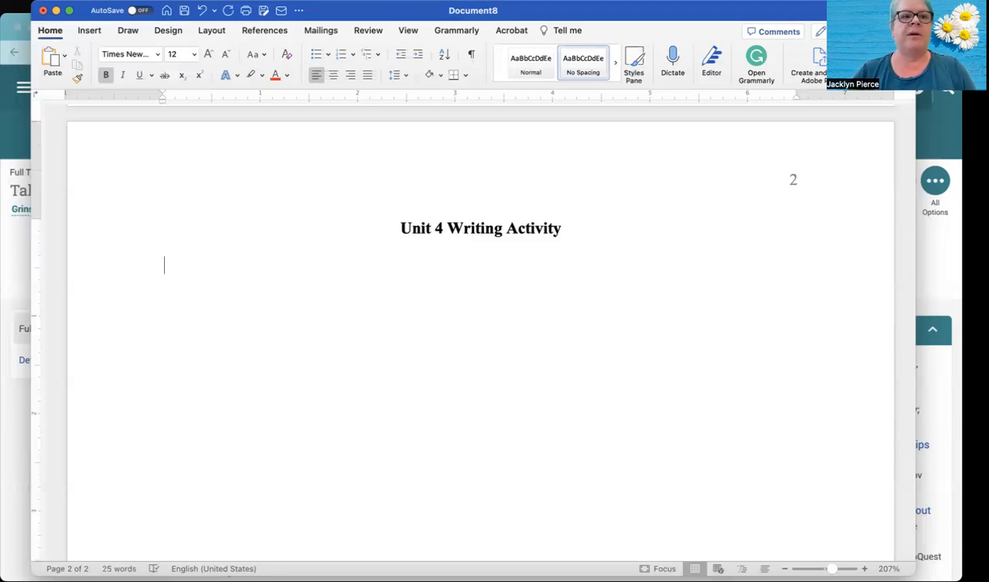
- Open ENG107 Unit 4 Writing Activity.pdf from the Blackboard course content in the browser, review its paragraph instructions, and return to the Word document
left_click(17, 127)
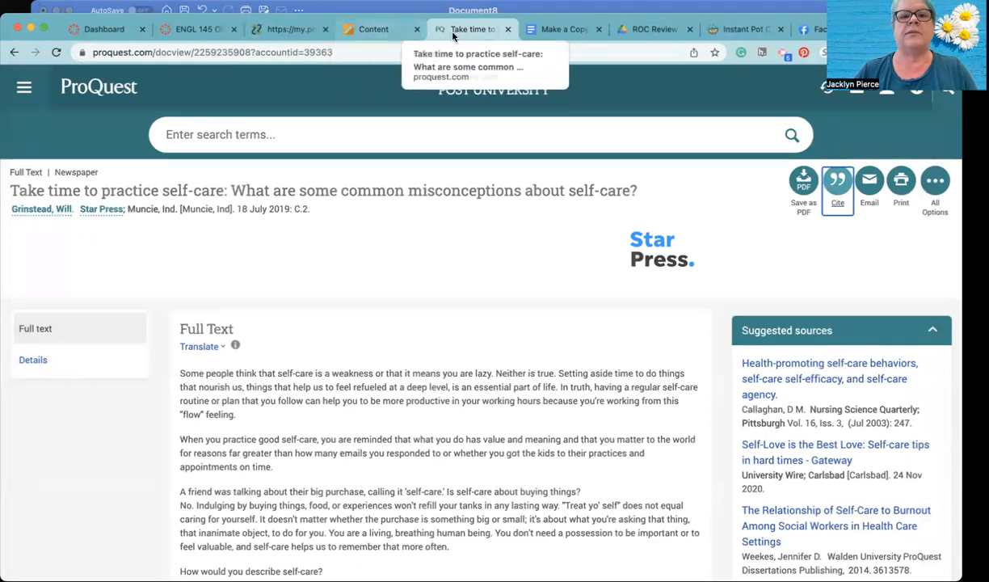
left_click(372, 29)
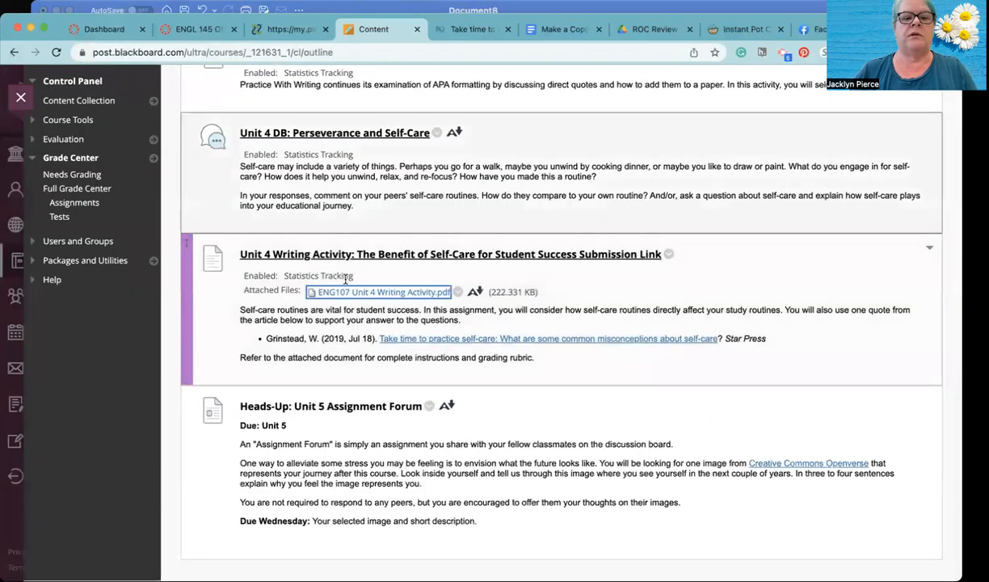
left_click(353, 293)
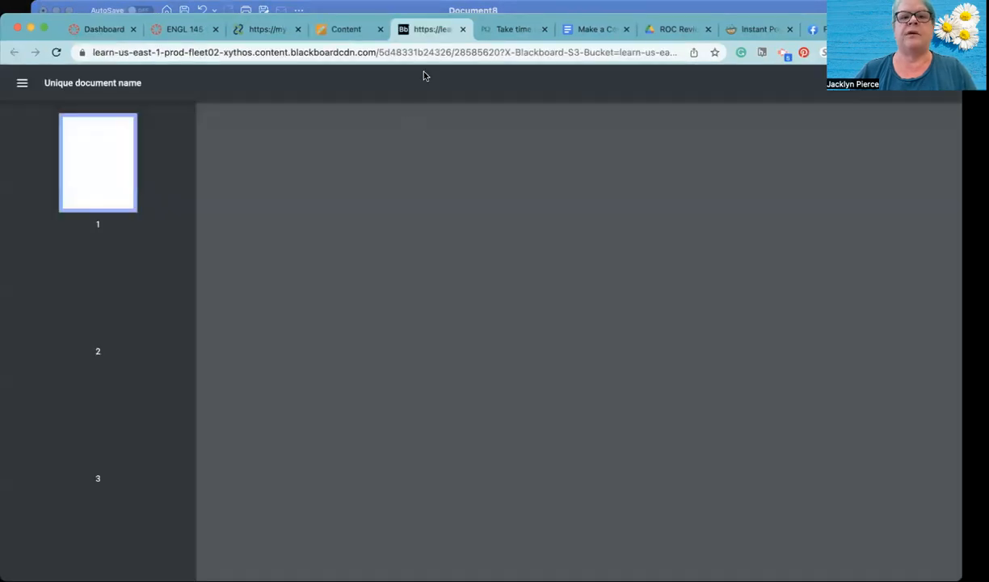
scroll(411, 297, "down", 1)
scroll(411, 298, "down", 5)
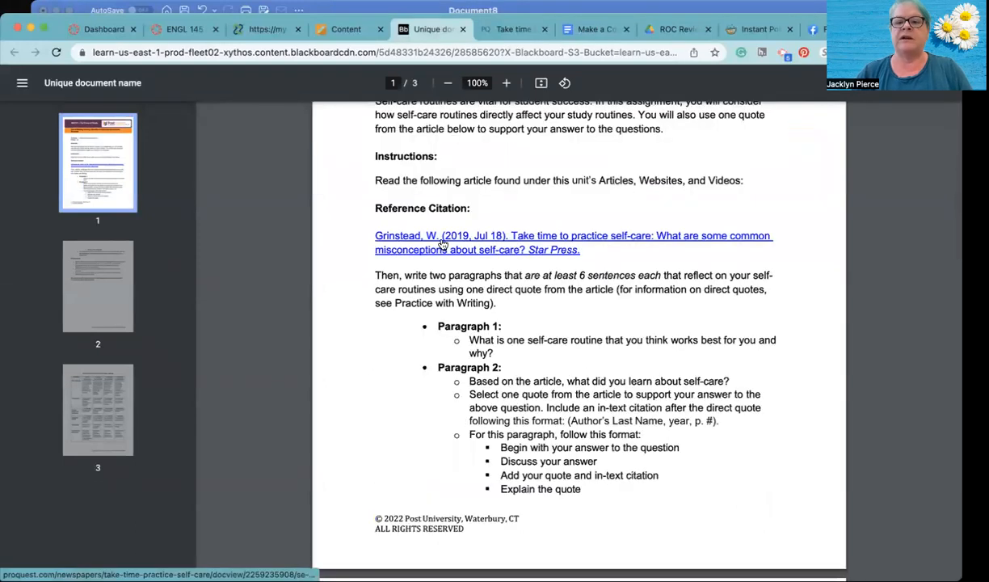
left_click(635, 6)
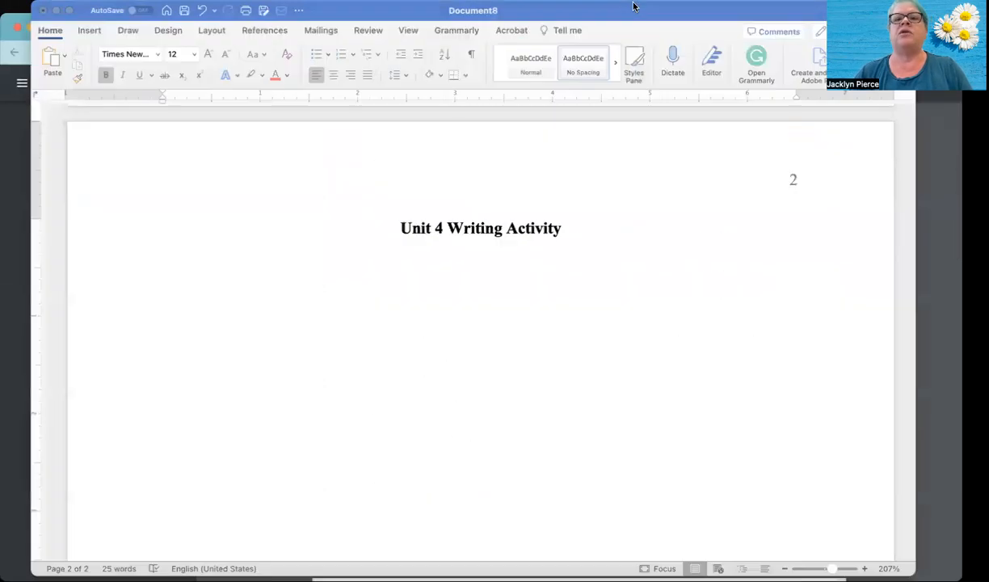
- Start an indented body paragraph with "My favorite t" below the page 2 title and remove its bold formatting
key("Tab")
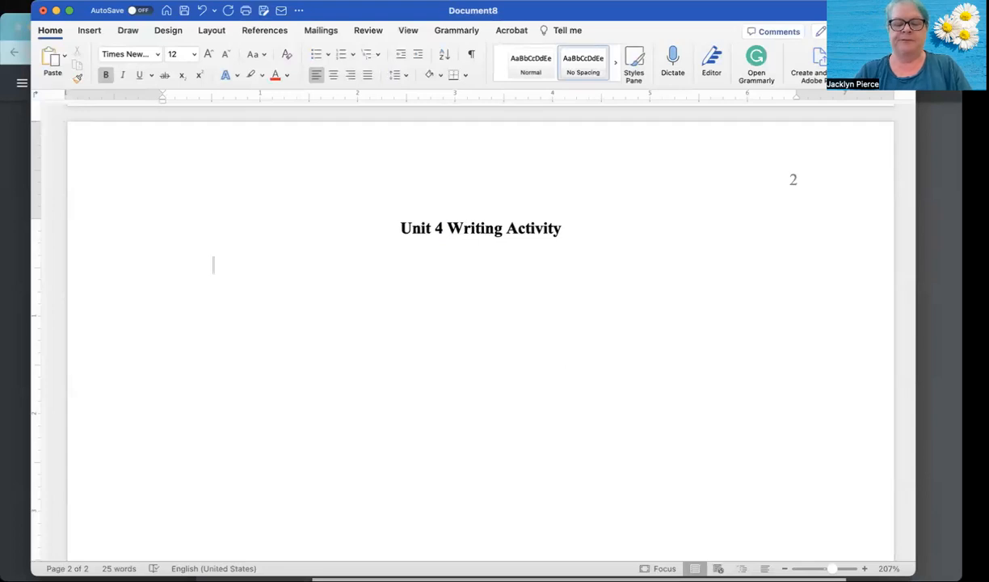
type("My f")
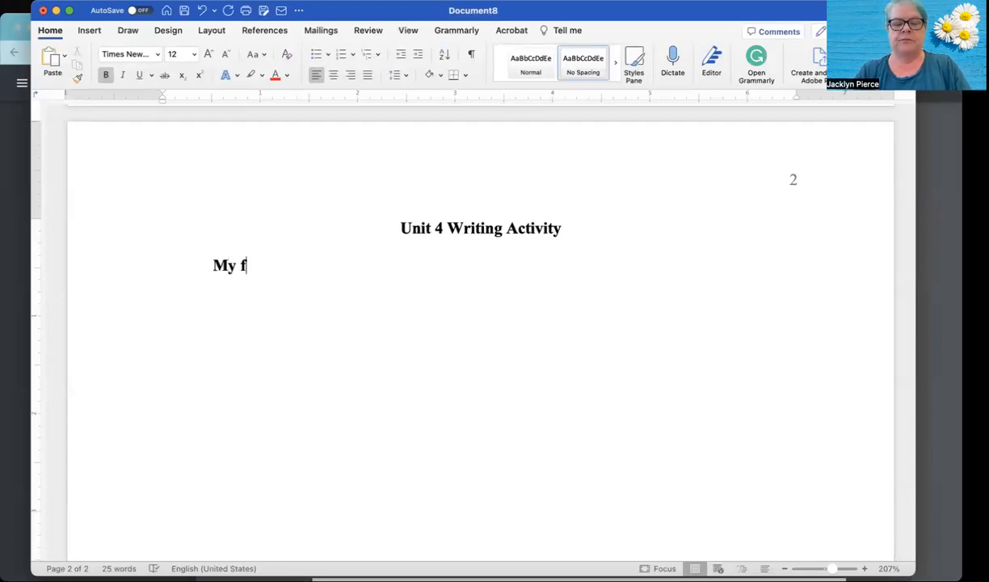
type("avorite t")
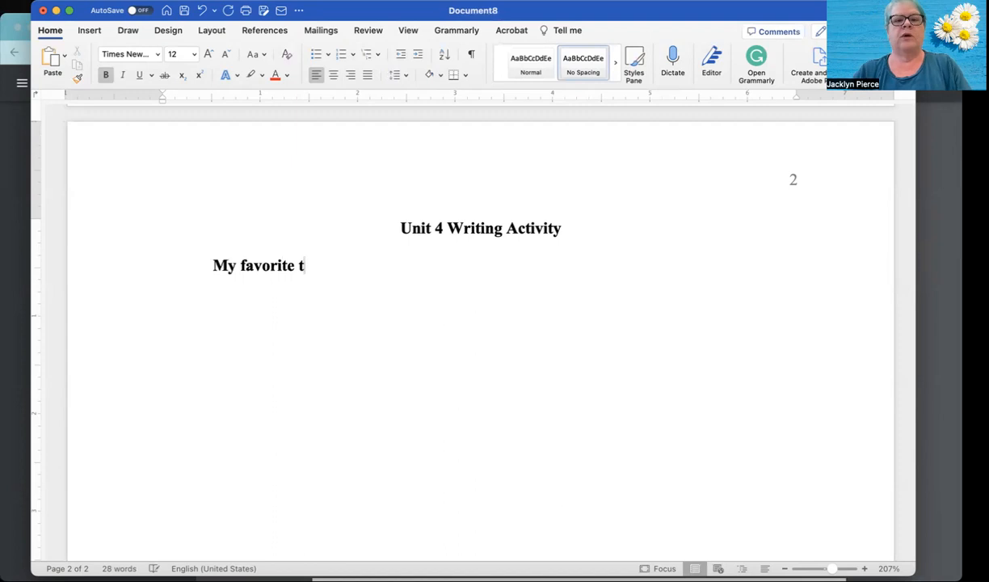
triple_click(241, 275)
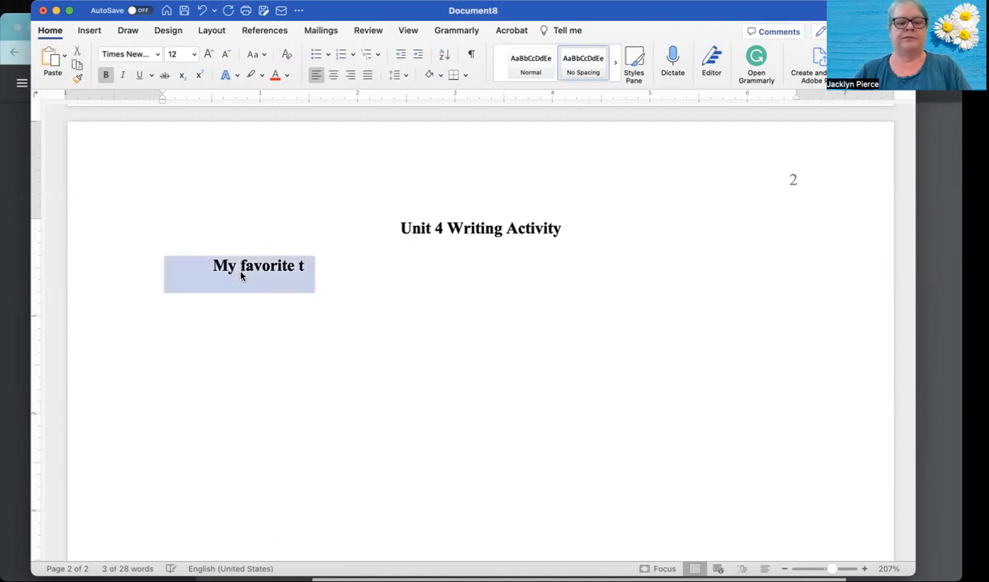
key("super+b")
left_click(294, 255)
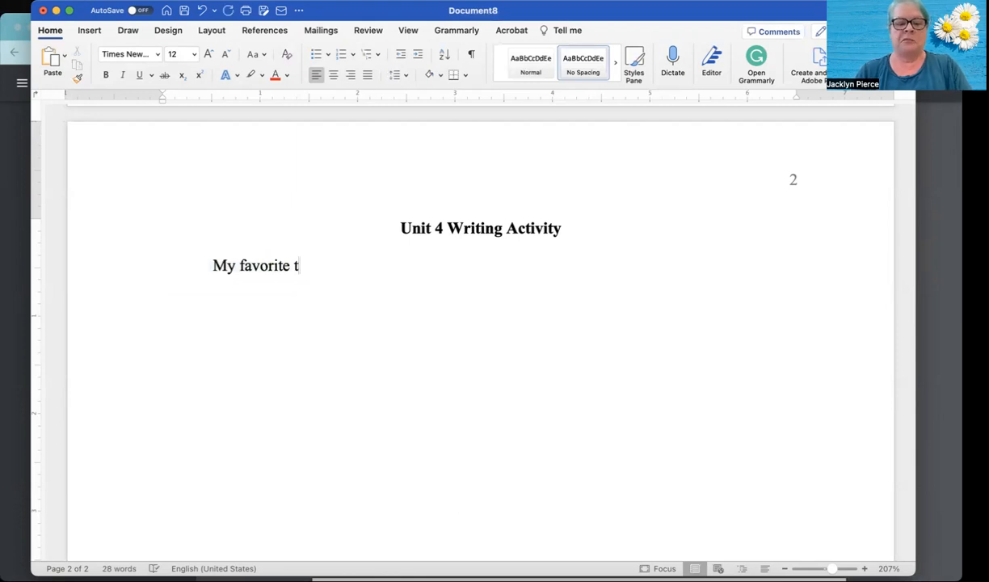
- Complete the opening body sentence as "My favorite thing to do when I'm feeling stressed is to head over to Epcot at Disney World."
type("hing ")
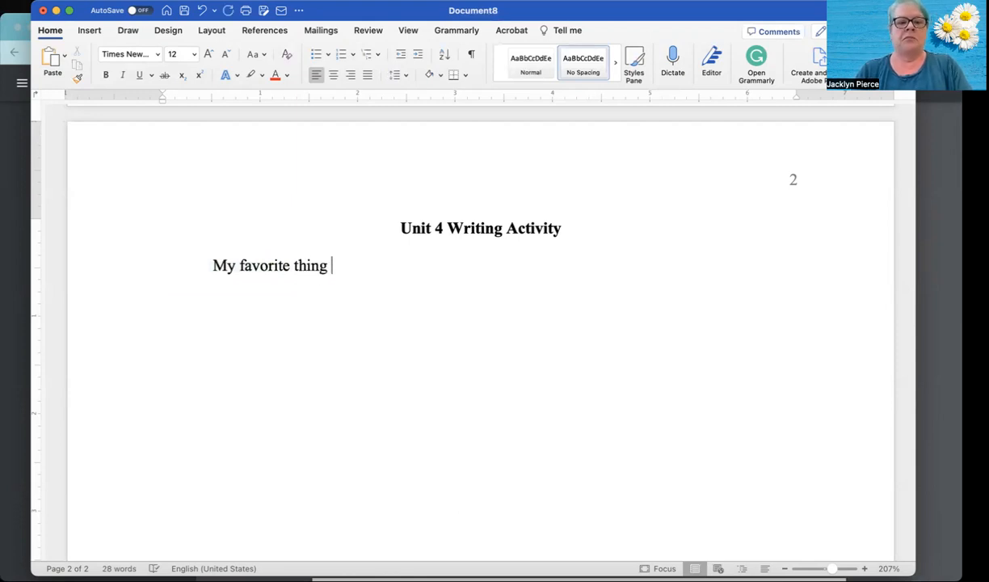
type("to do when I'm fe")
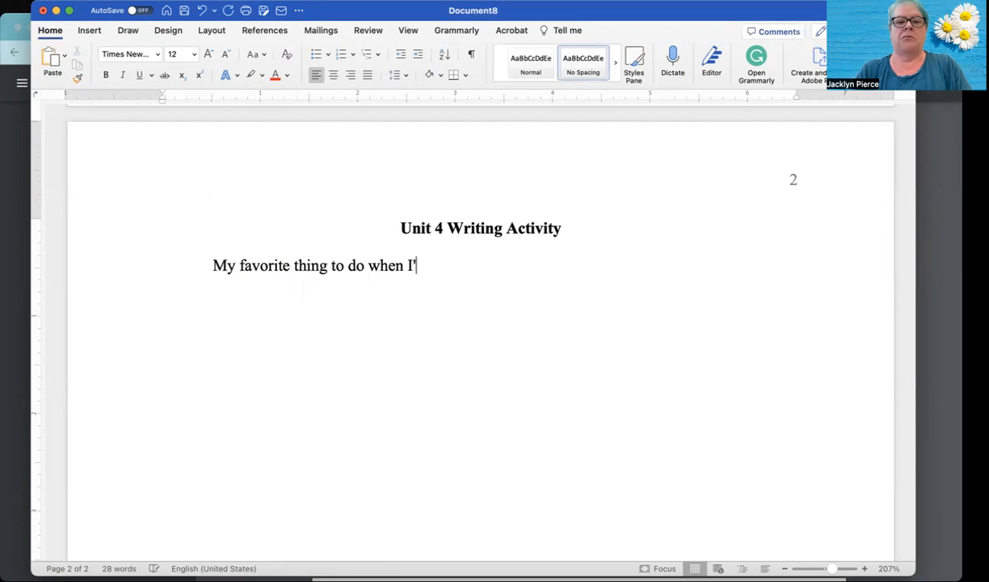
type("eling s")
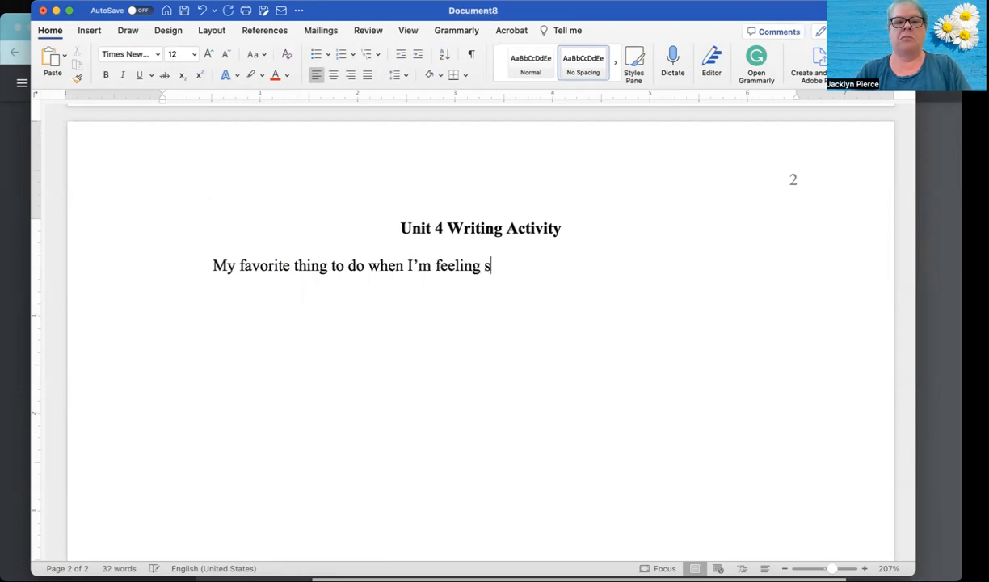
type("tressed i")
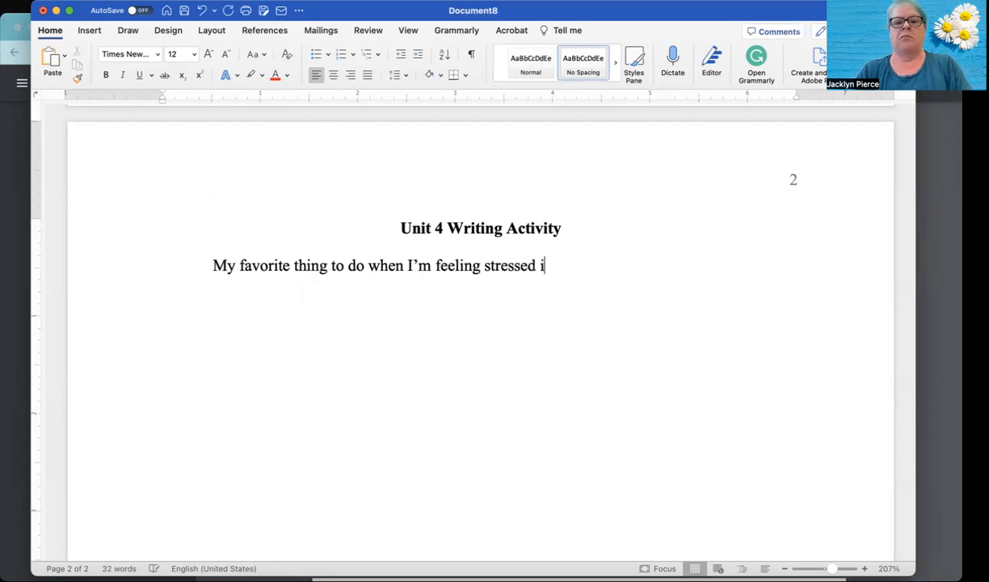
type("s to he")
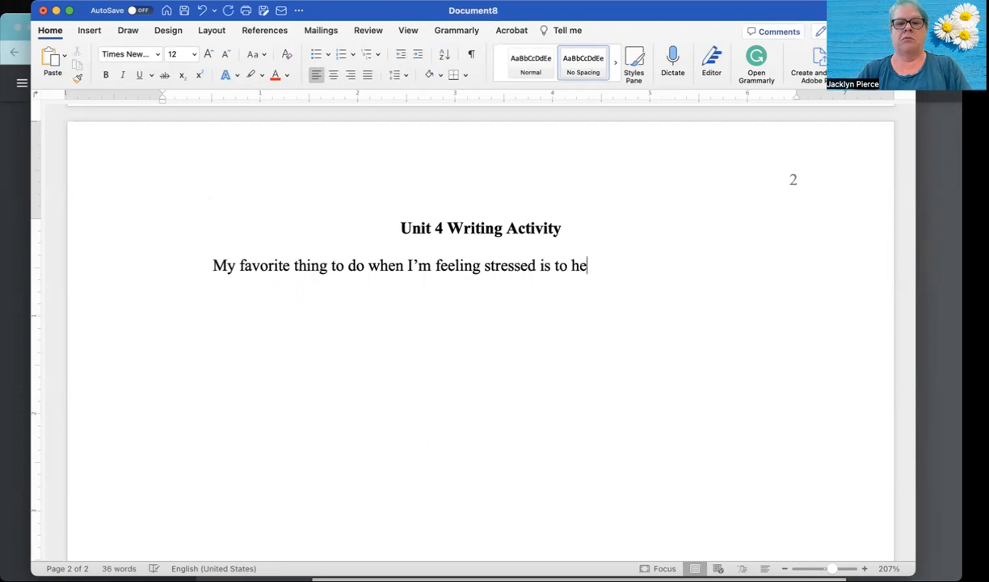
type("ad over to ")
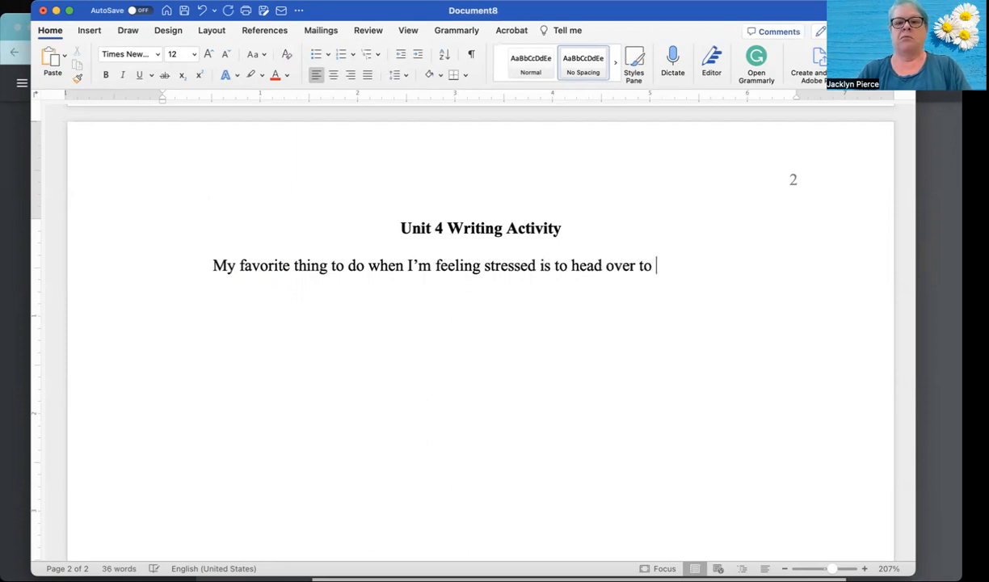
type("Epcot")
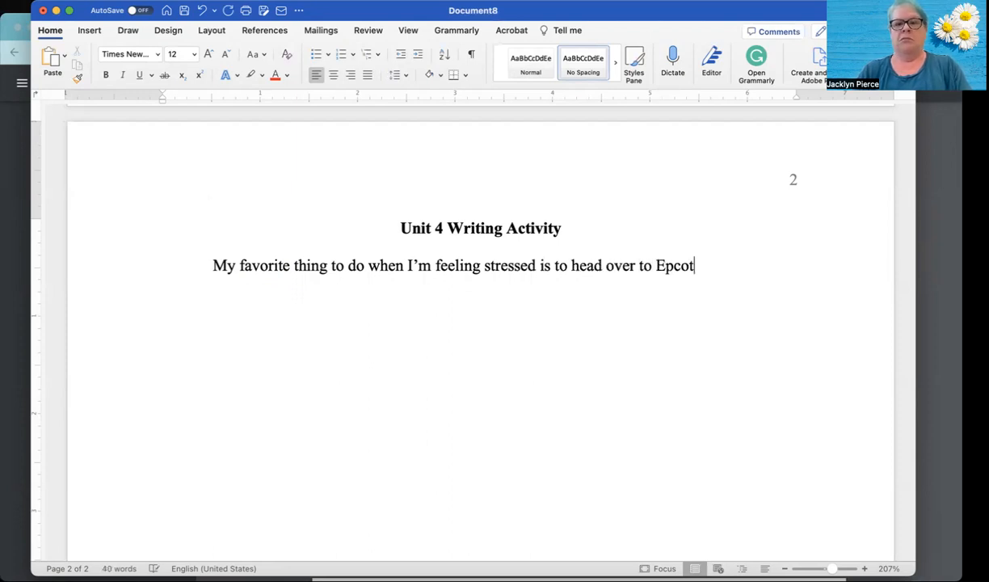
type(" at Discney")
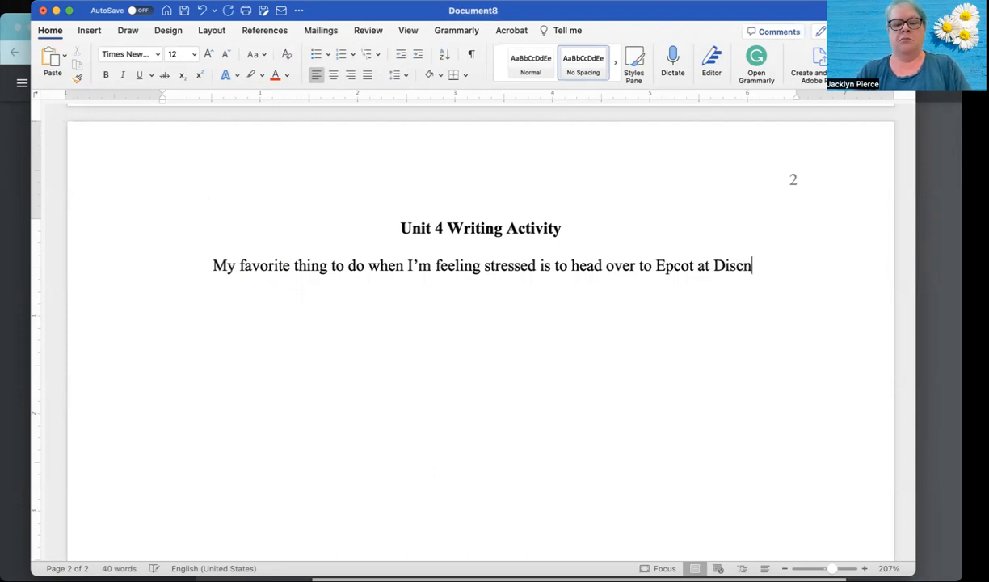
key("BackSpace")
key("BackSpace")
key("BackSpace")
key("BackSpace")
type("ney")
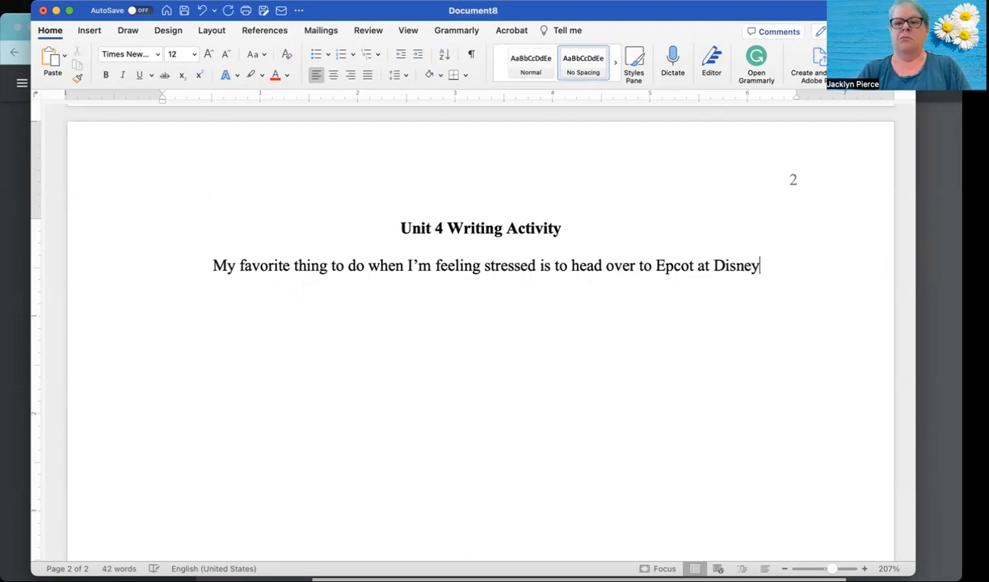
type(" World.  Not everyone ")
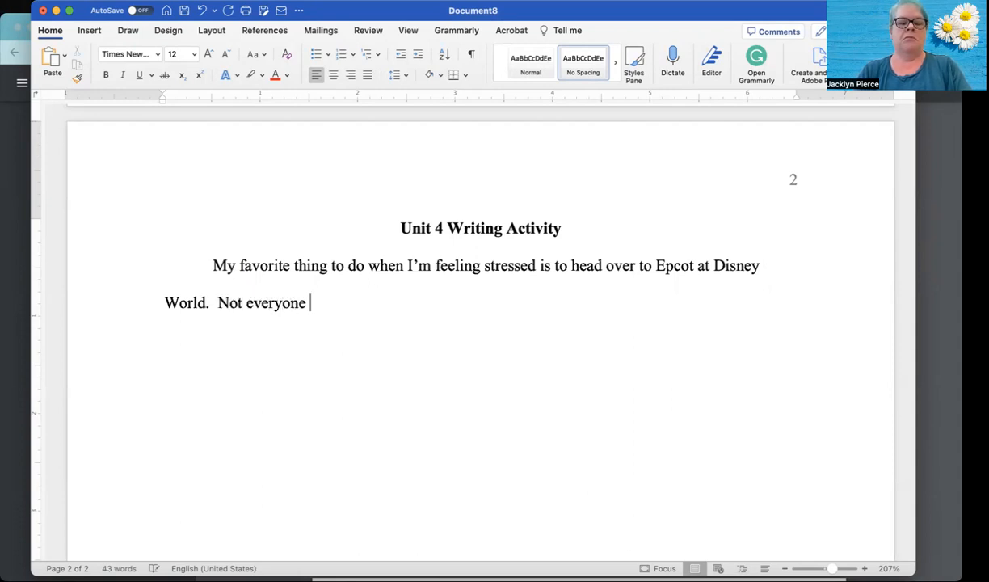
type("lives")
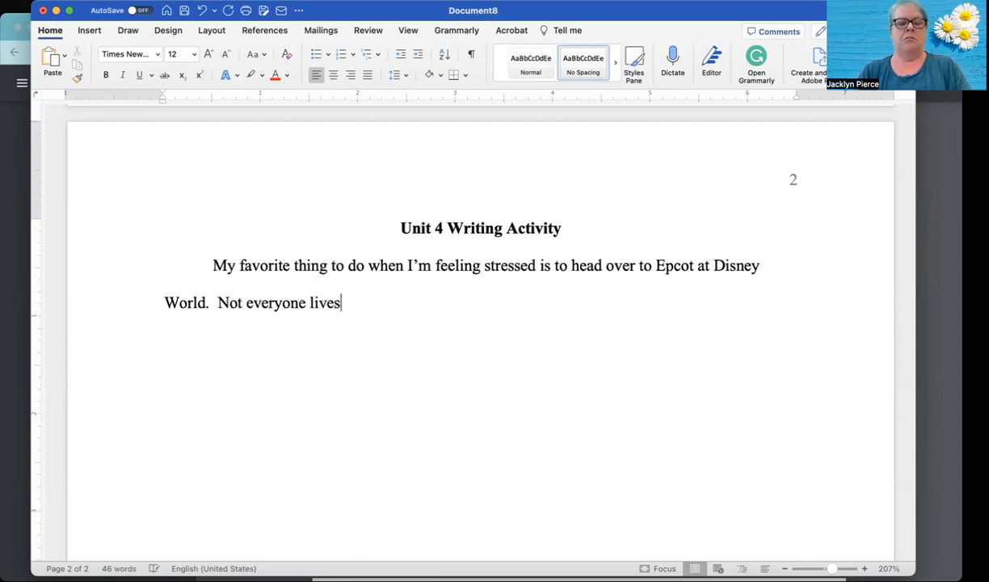
type(" by the ")
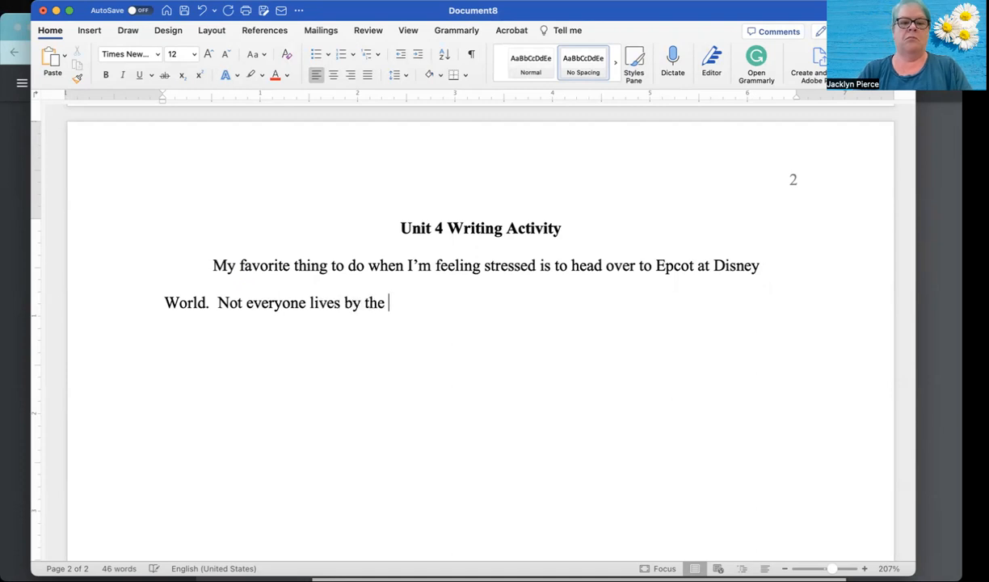
type("parks, nor doe")
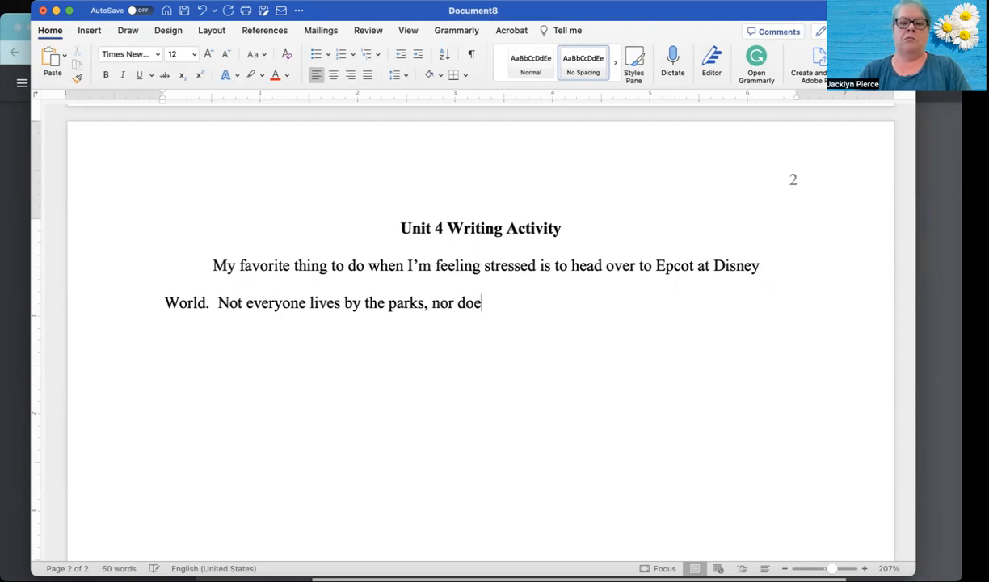
- Begin the second sentence with "Not everyone lives by the parks, nor does everyone have an Annual Pass, but"
type("s ever")
key("BackSpace")
key("BackSpace")
key("BackSpace")
type("everyone h")
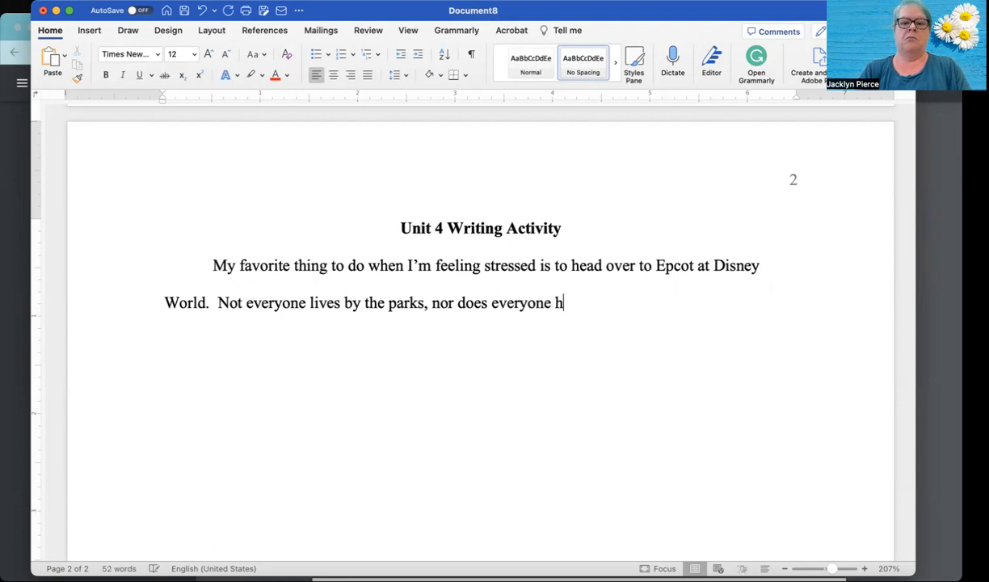
type("ave an An")
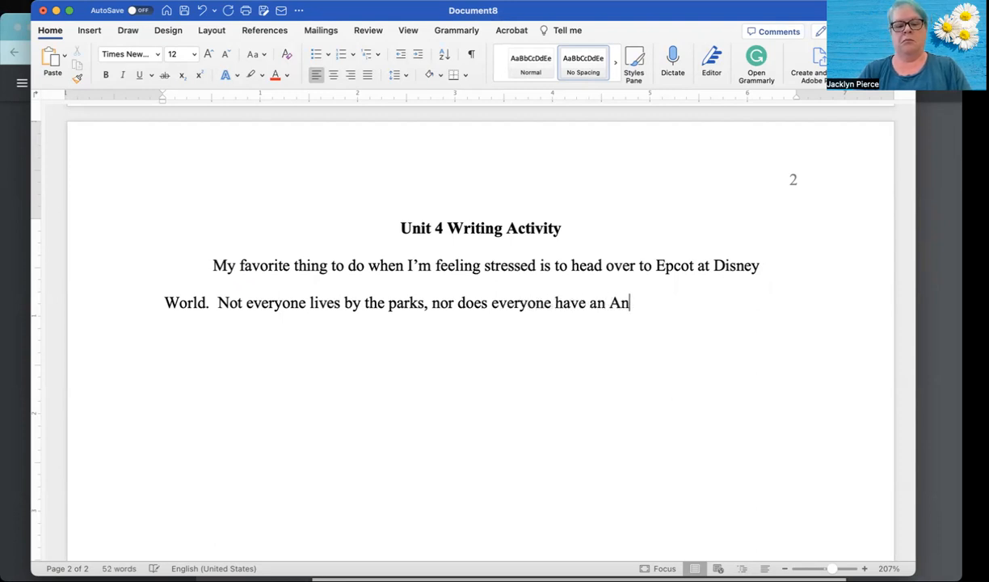
type("nual Pass,")
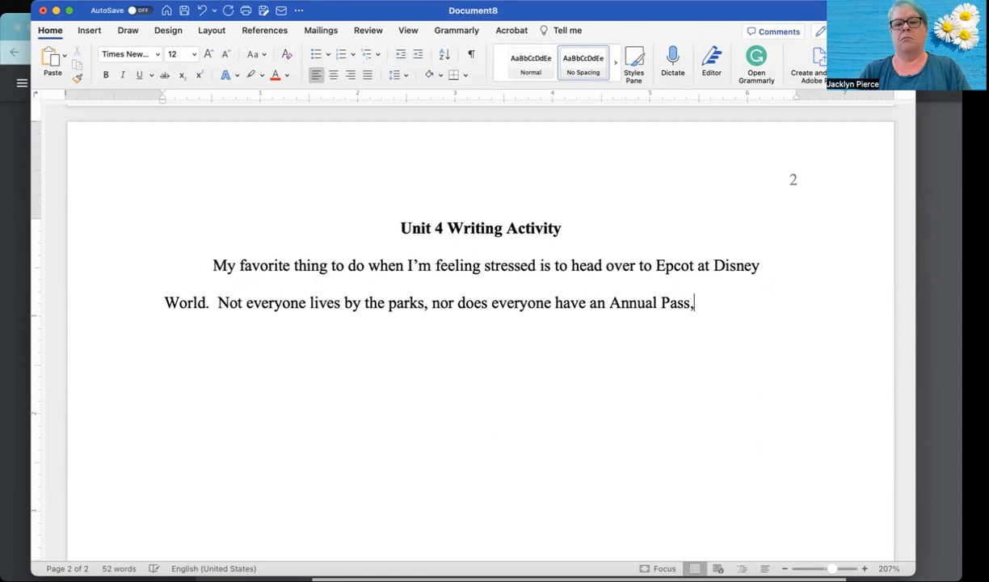
type(" but that w")
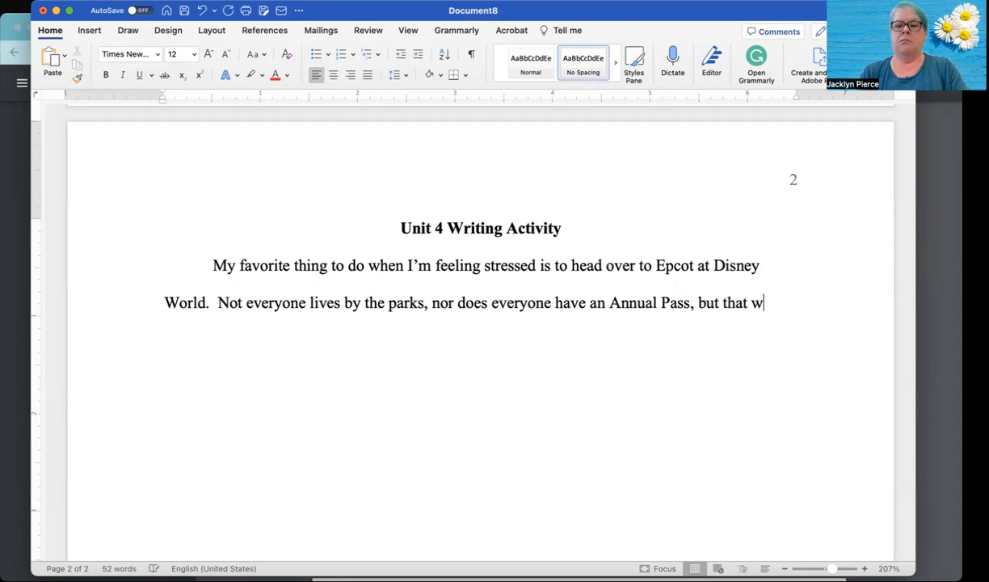
type("as the first ")
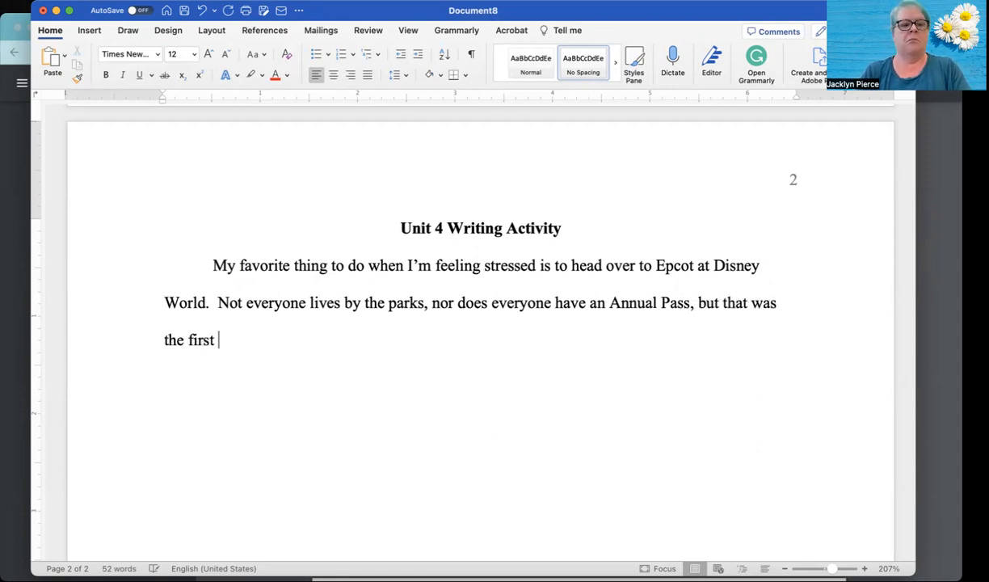
type("think")
- Finish the second sentence with "that was the first thing I did for myself when I moved to Florida."
key("BackSpace")
type("g ")
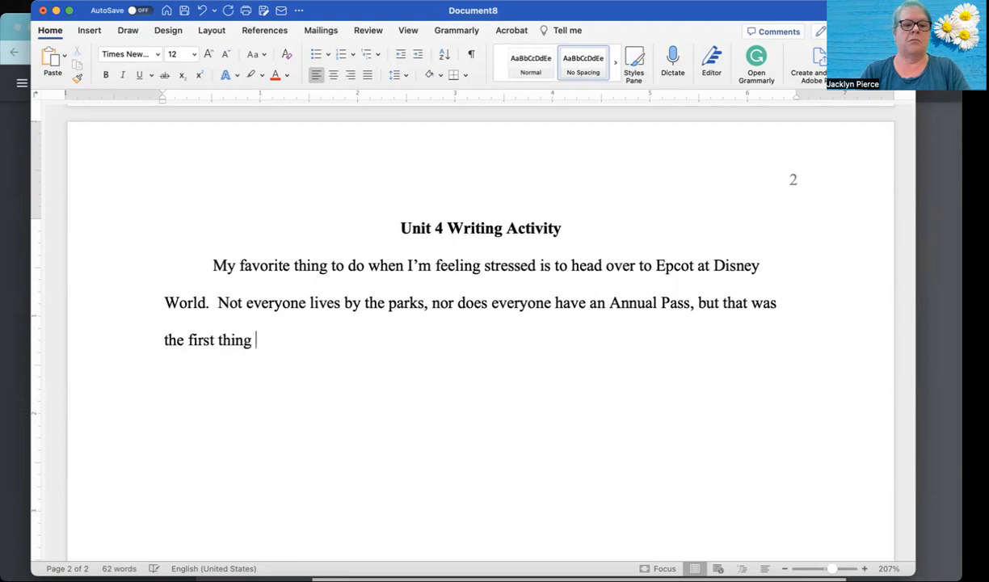
type("I did for ")
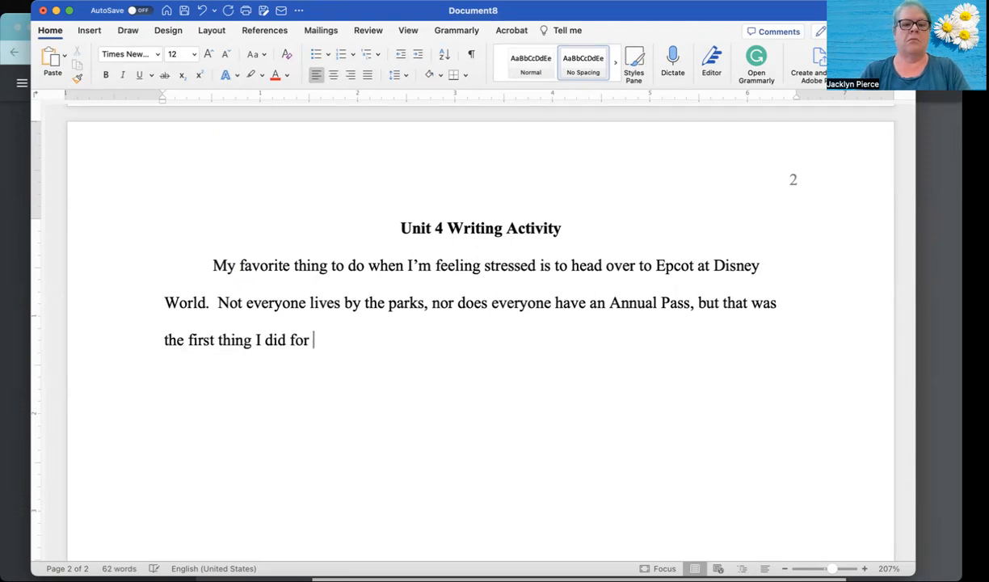
type("myself when")
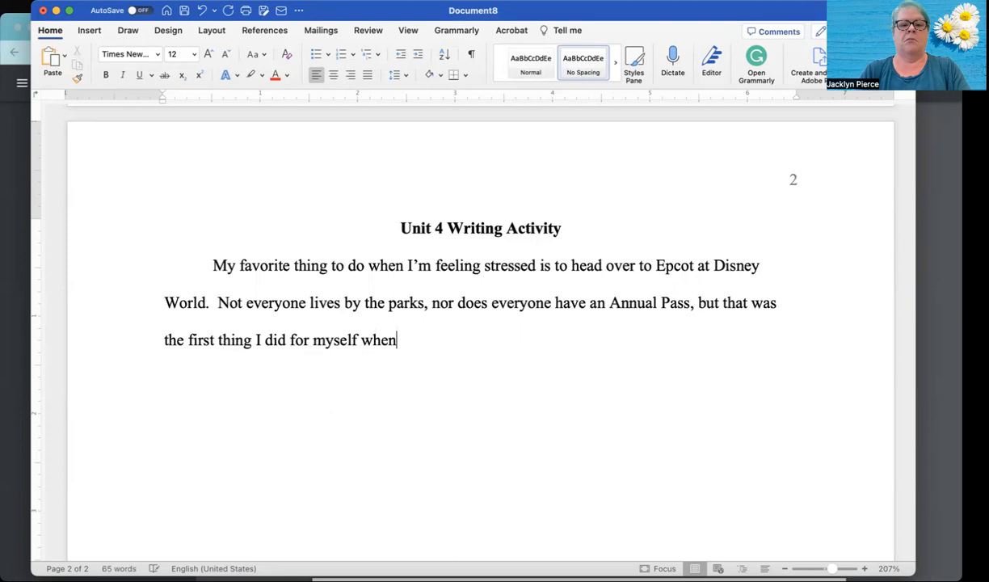
type(" I moved to ")
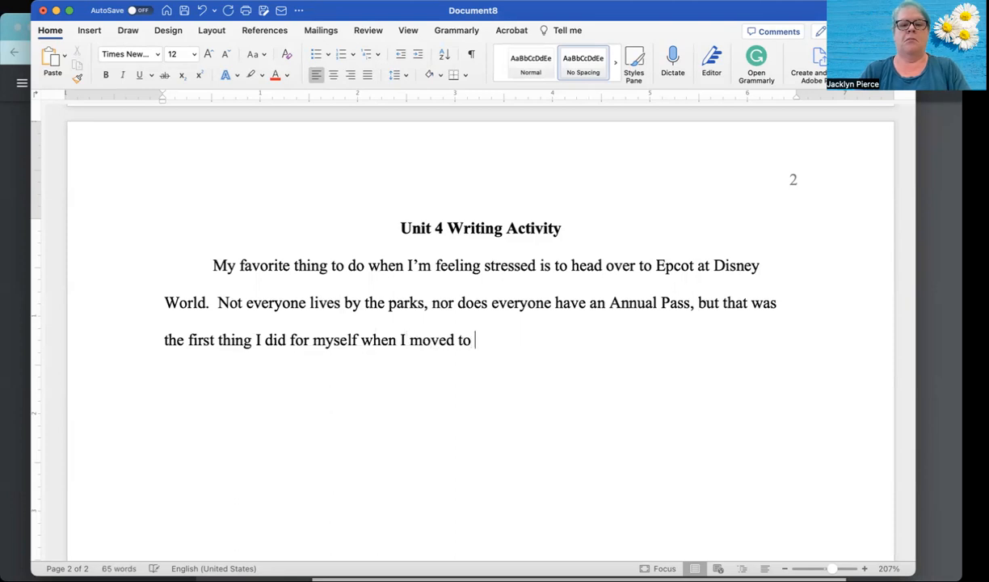
type("Florida")
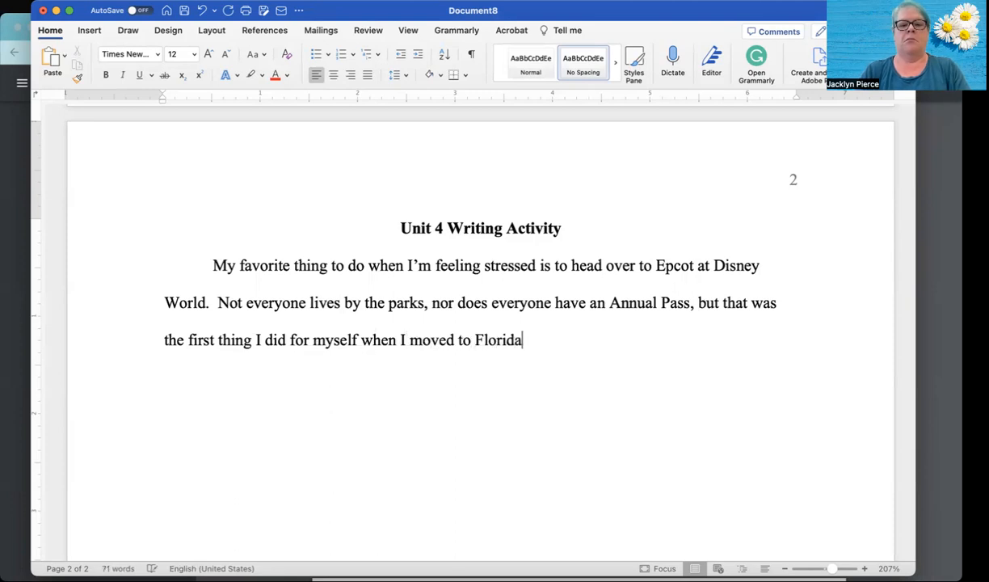
type(".  I lo")
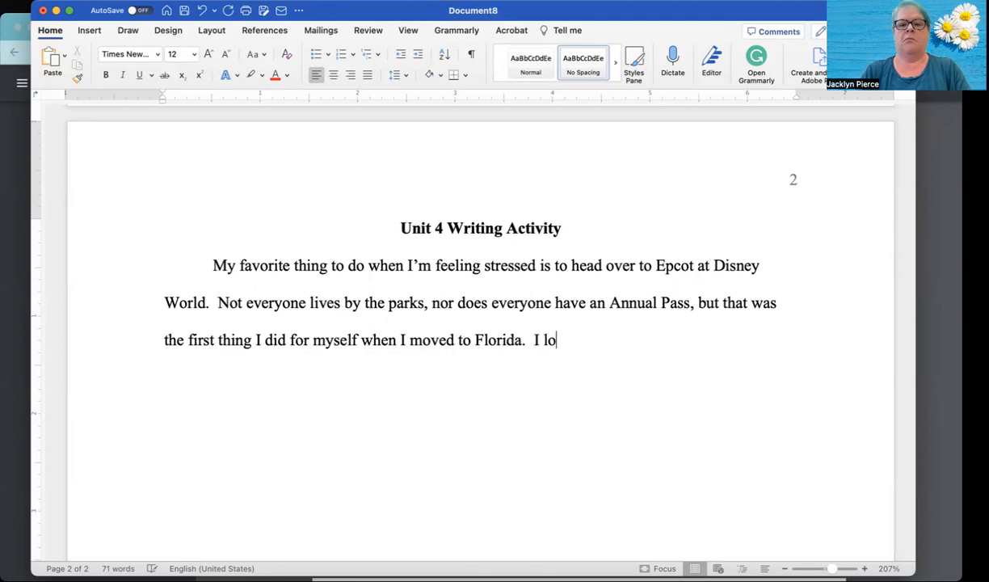
type("ve Disc")
- Add "I love Disney, and Epcot is a great place to just walk and people watch." and begin another sentence with "If"
key("BackSpace")
type("ney, and")
type(" Epcot i")
type("s a great")
type(" place to ju")
type("st walk and")
type(" people wat")
type("ch")
type(".  If someo")
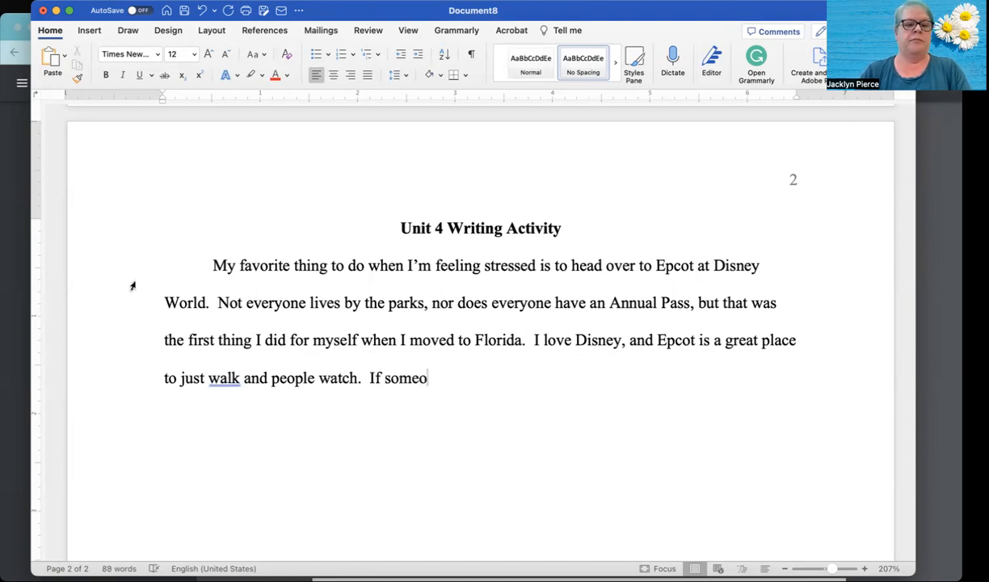
- Insert "around" after "walk" in the people-watching sentence and trim the unfinished word at the paragraph's end to "some"
double_click(238, 379)
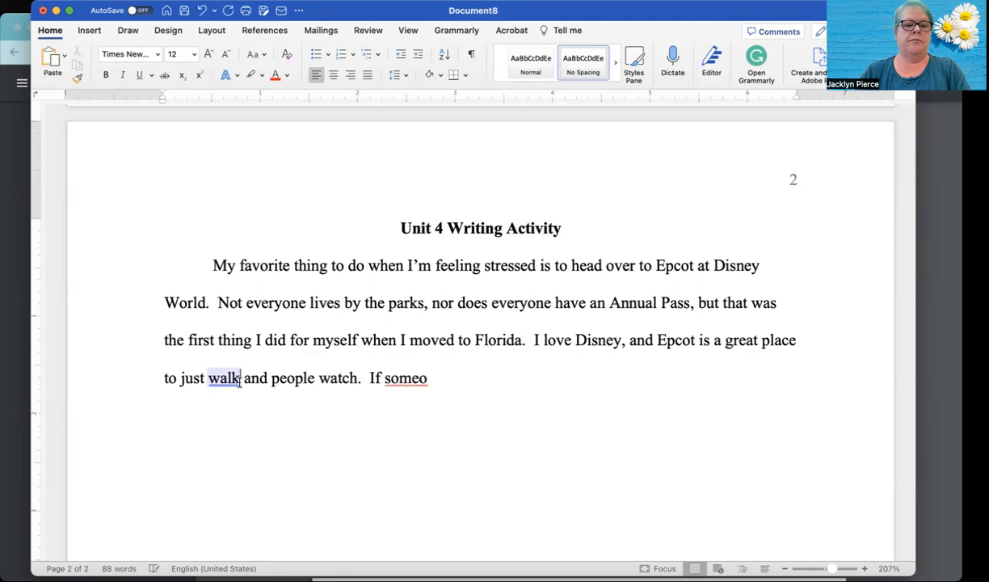
left_click(241, 357)
type("around")
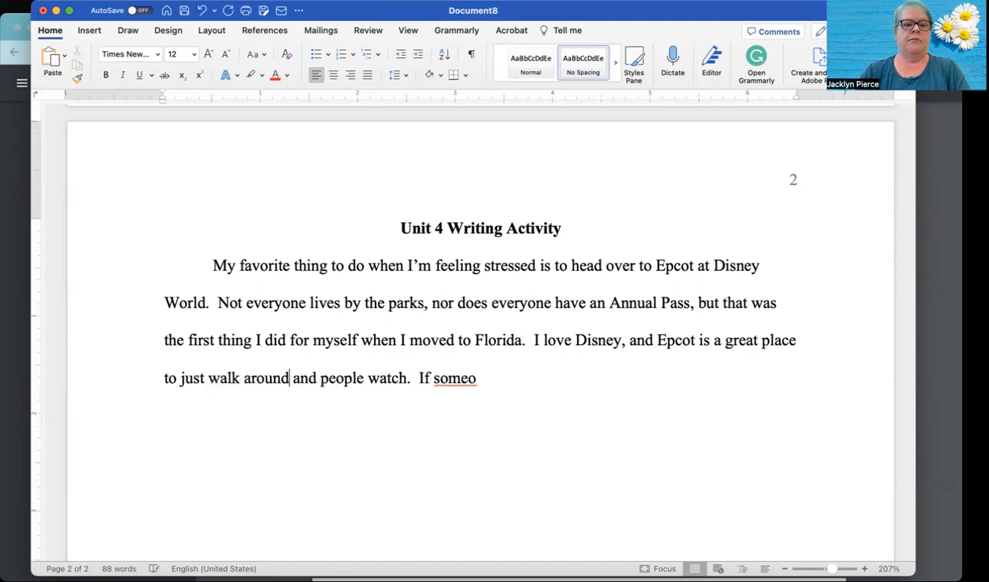
left_click(479, 378)
key("BackSpace")
- Review the grammar suggestion on "around" and ignore it without adding the comma
double_click(280, 379)
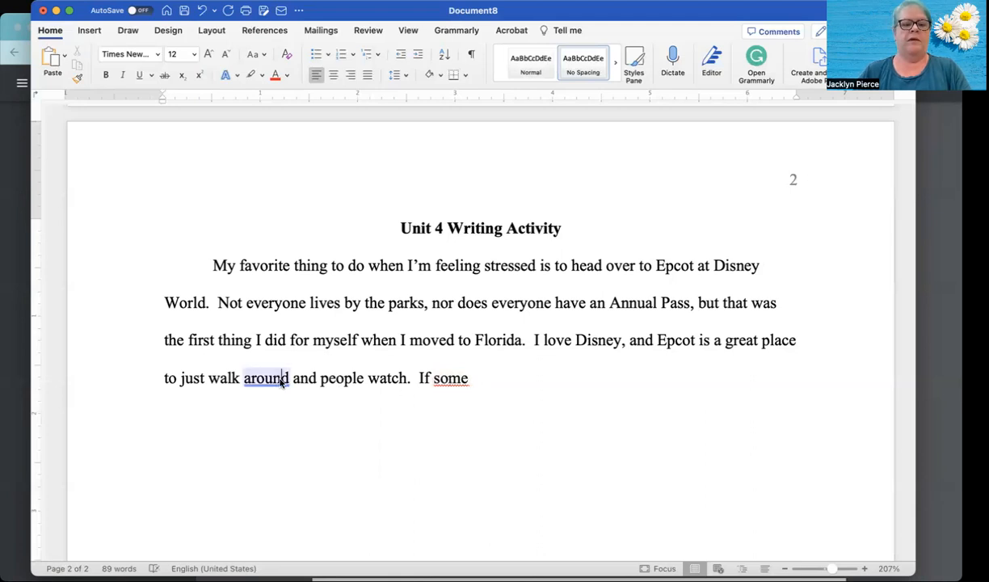
left_click(281, 381)
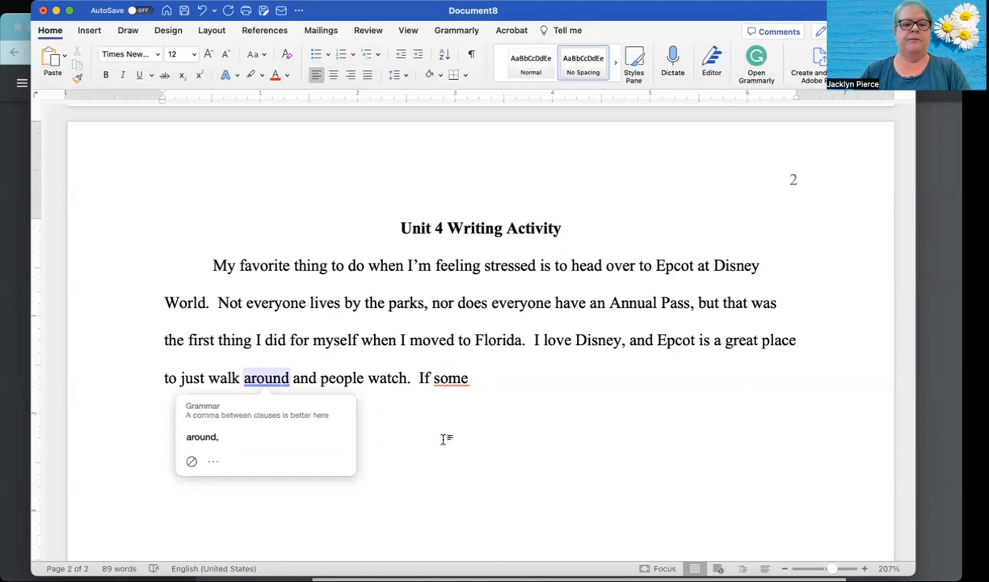
left_click(448, 379)
double_click(269, 380)
left_click(269, 382)
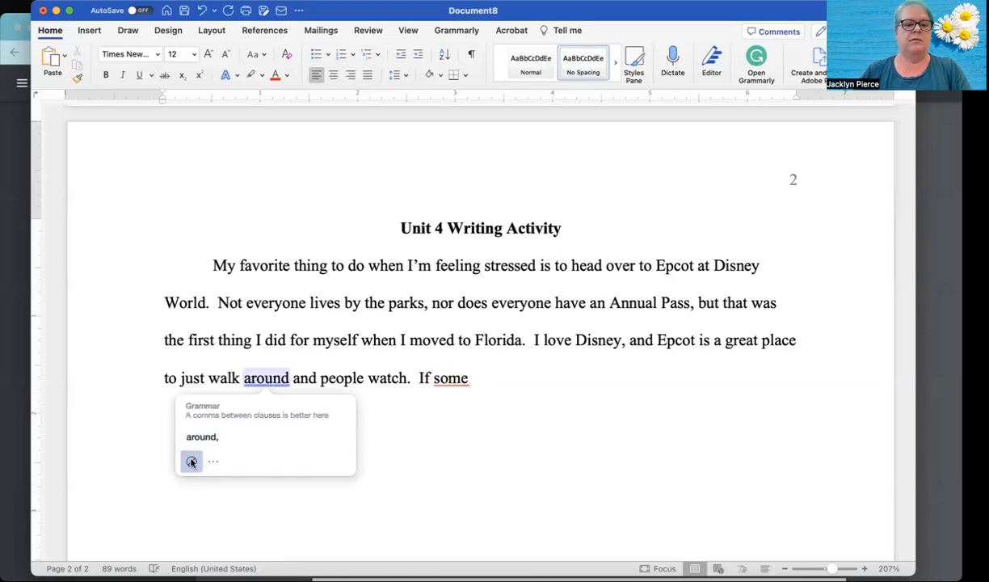
- Replace "some" after "If" with "one of my favorite rides has a short wait, I"
left_click(485, 380)
key("BackSpace")
key("BackSpace")
key("BackSpace")
key("BackSpace")
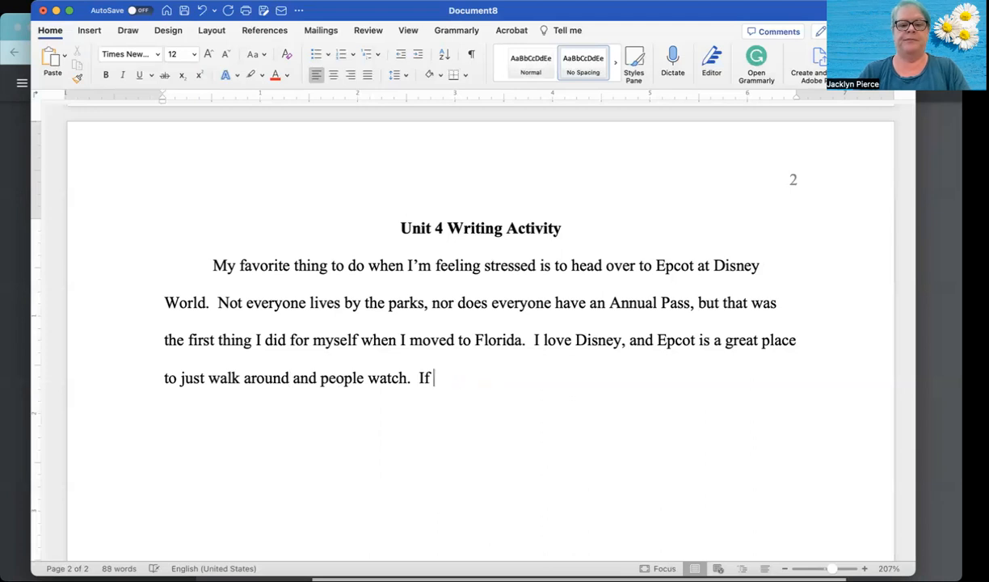
type("one of my ")
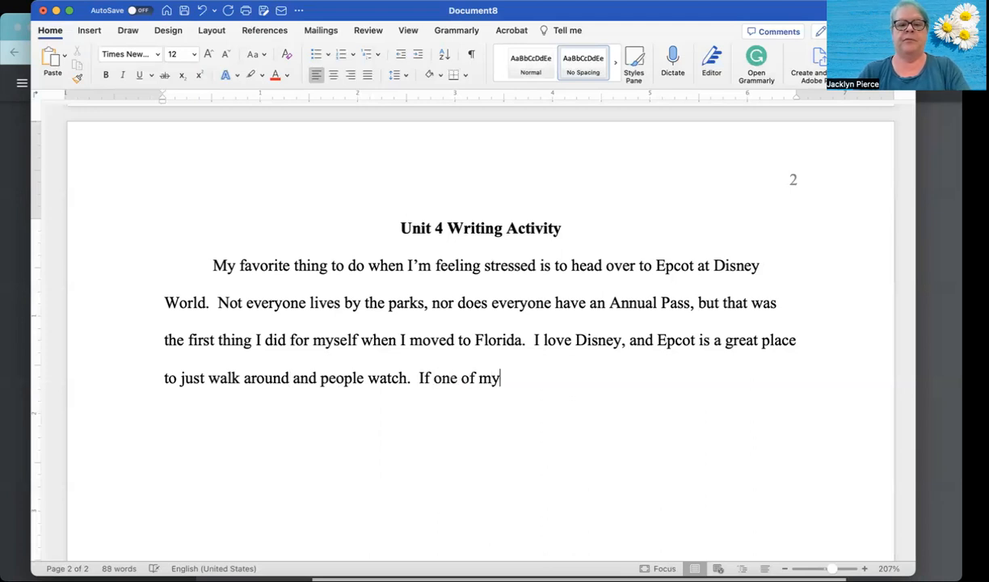
type("favorite wi")
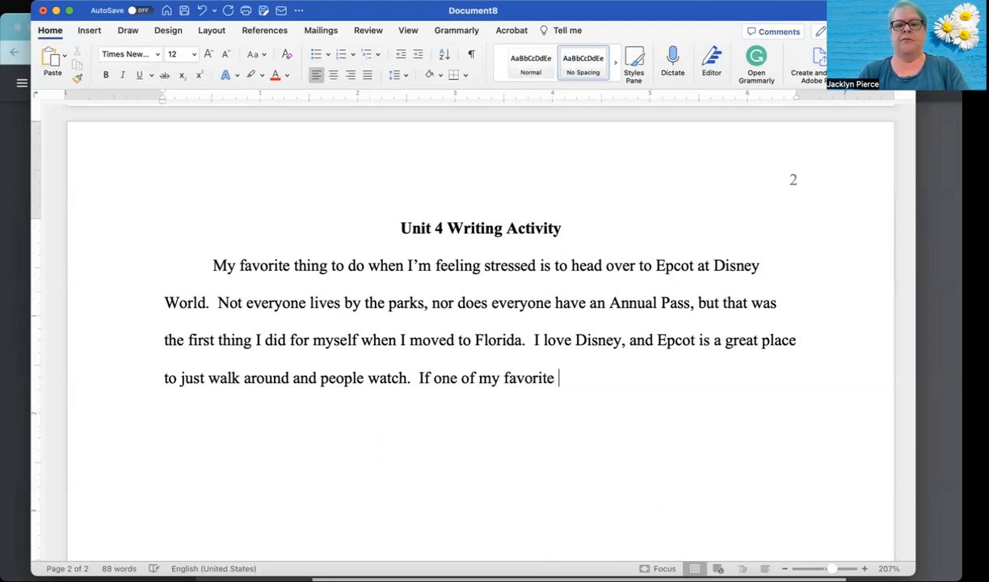
key("BackSpace")
key("BackSpace")
type("rides has a short wait, I ")
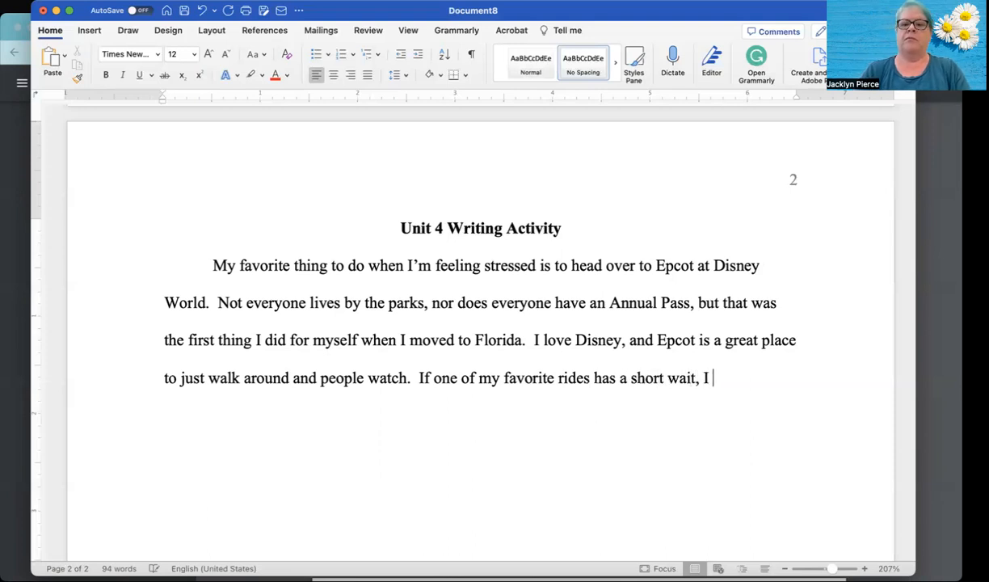
type("might even h")
type("op on ")
type("and ")
type("take a spin")
type("!  In ")
type("Ep")
type("cto")
- Continue the sentence after "In" with "Epcot, the World Showcase", correcting typos along the way
key("BackSpace")
key("BackSpace")
type("ot, ")
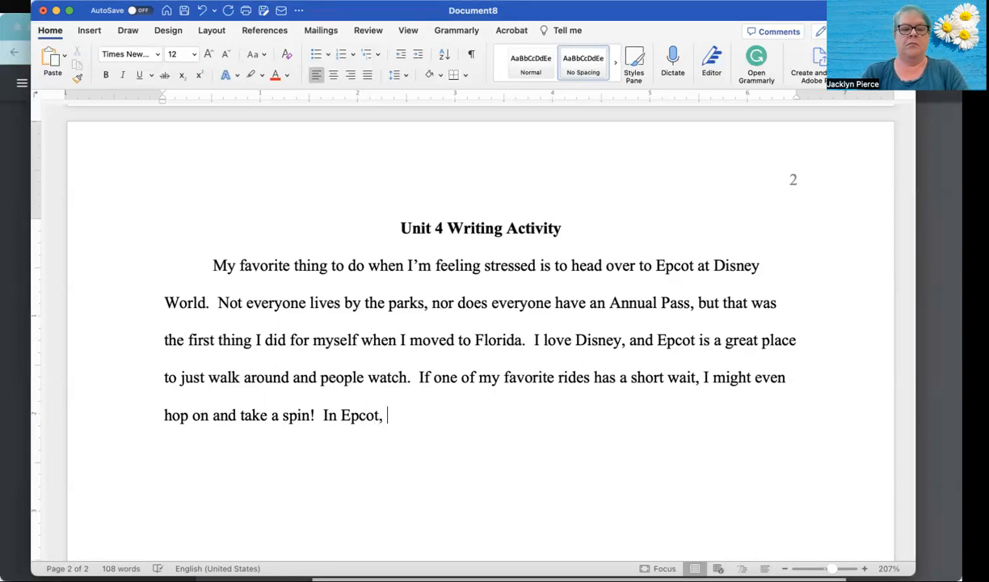
type("the ")
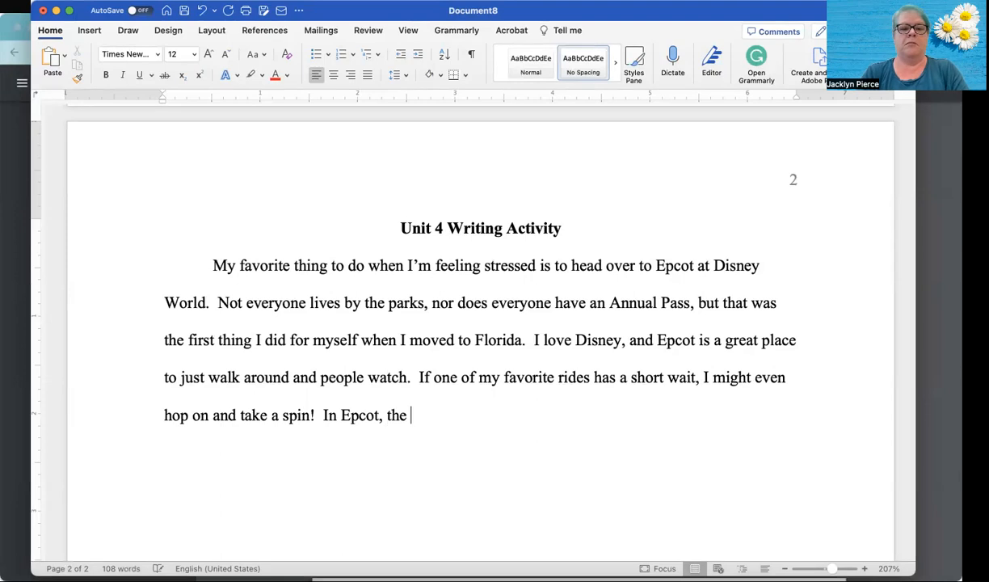
type("Word")
key("BackSpace")
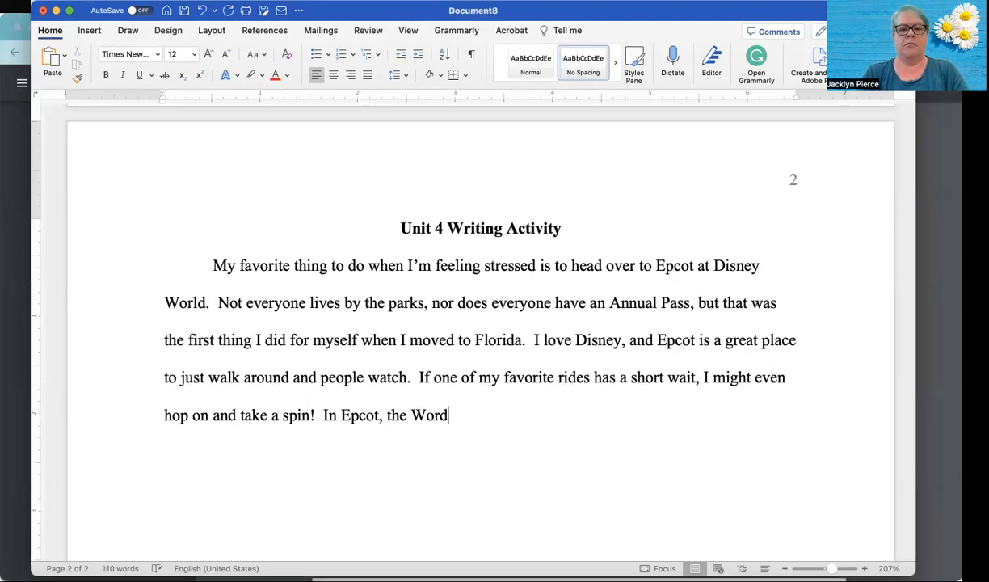
key("BackSpace")
type("ld Showcase offers pavilions from a ")
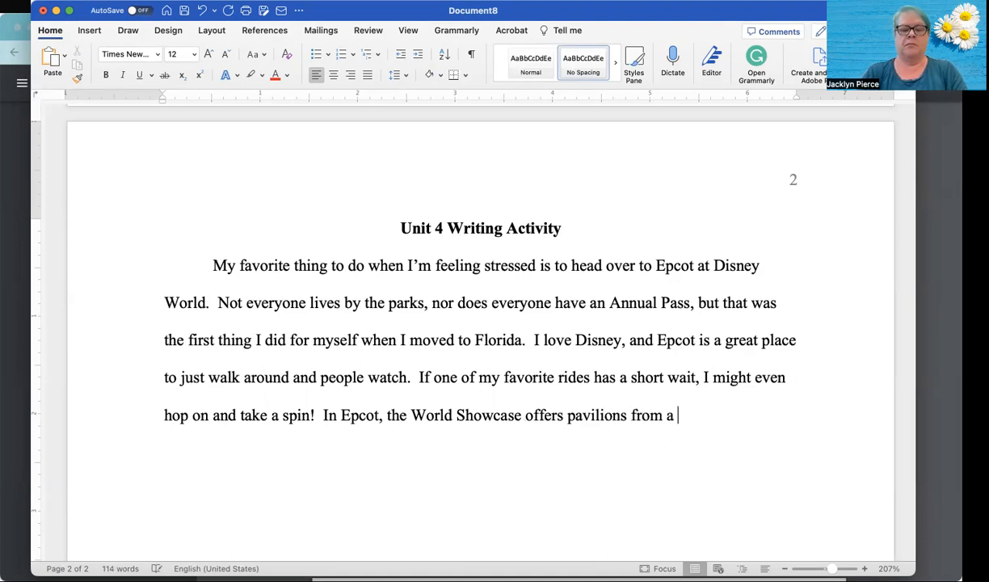
type("number of cou")
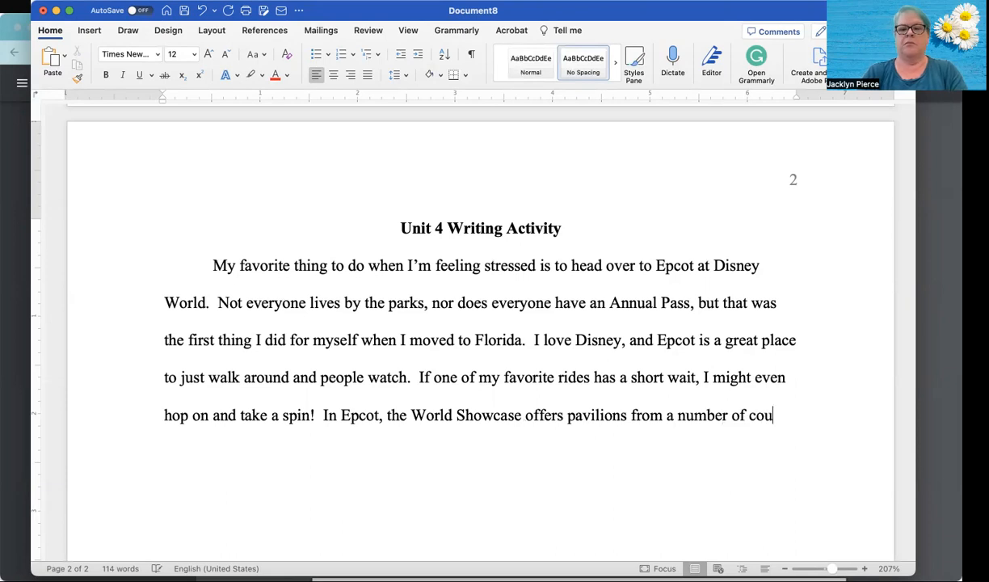
type("ntries where I can try out f")
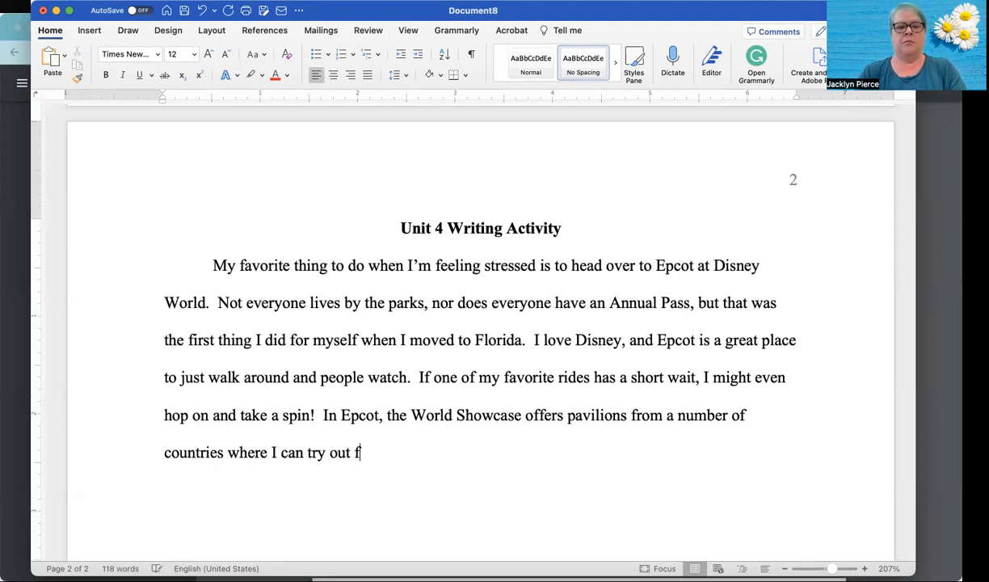
type("ood an")
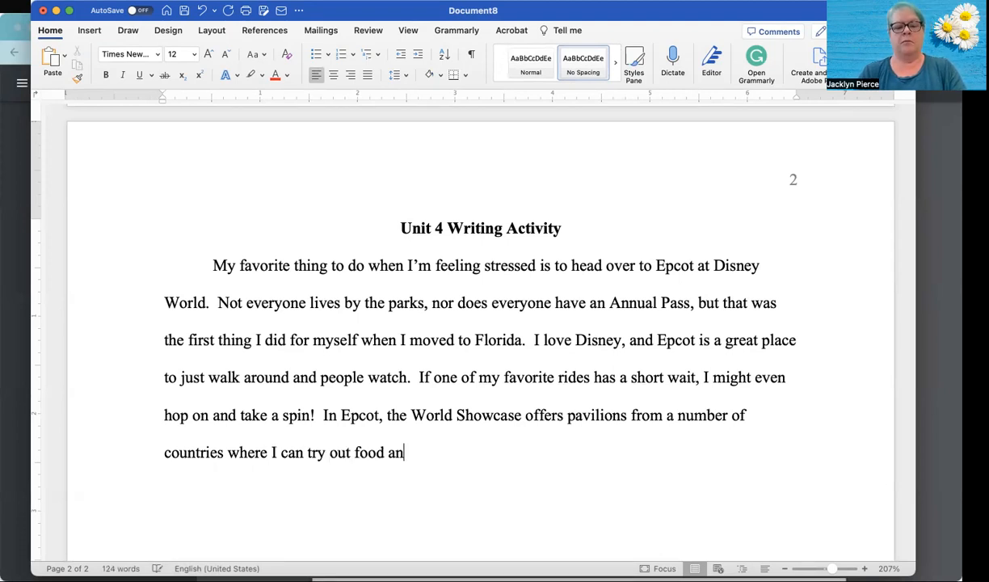
type("d purch")
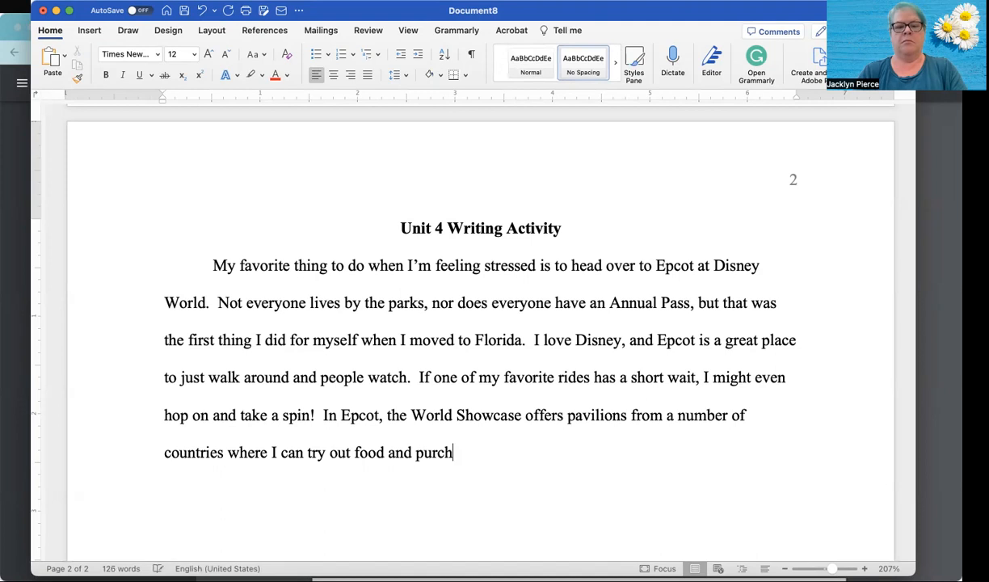
type("ase native")
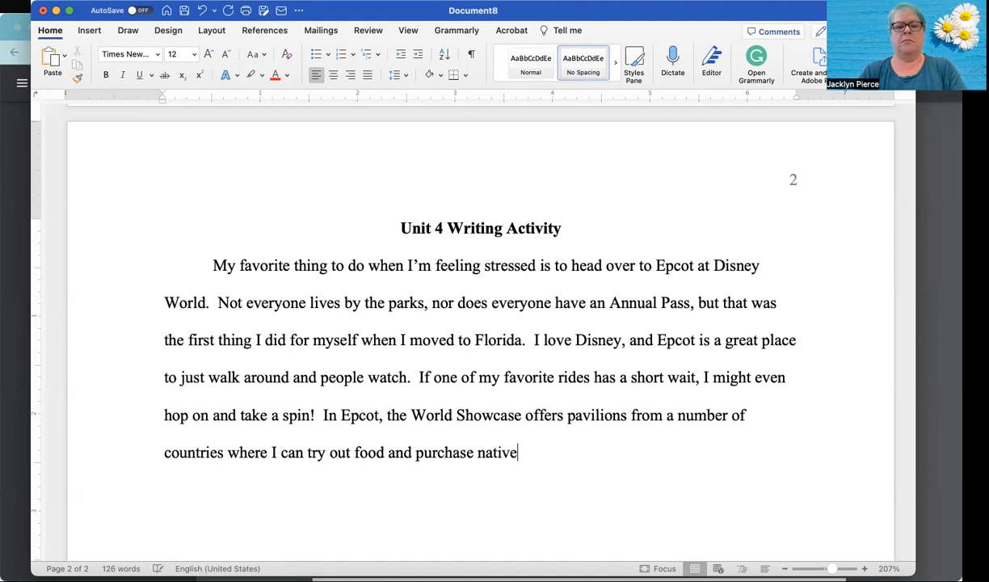
type(" prou")
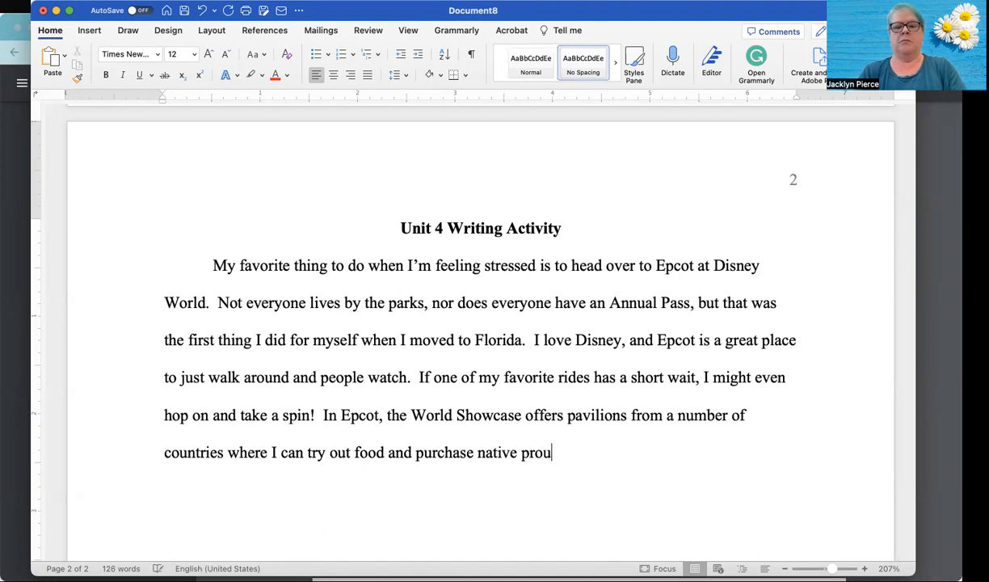
- Finish the World Showcase sentence with "where I can try out food and purchase native products as well."
key("BackSpace")
type("ducts as ")
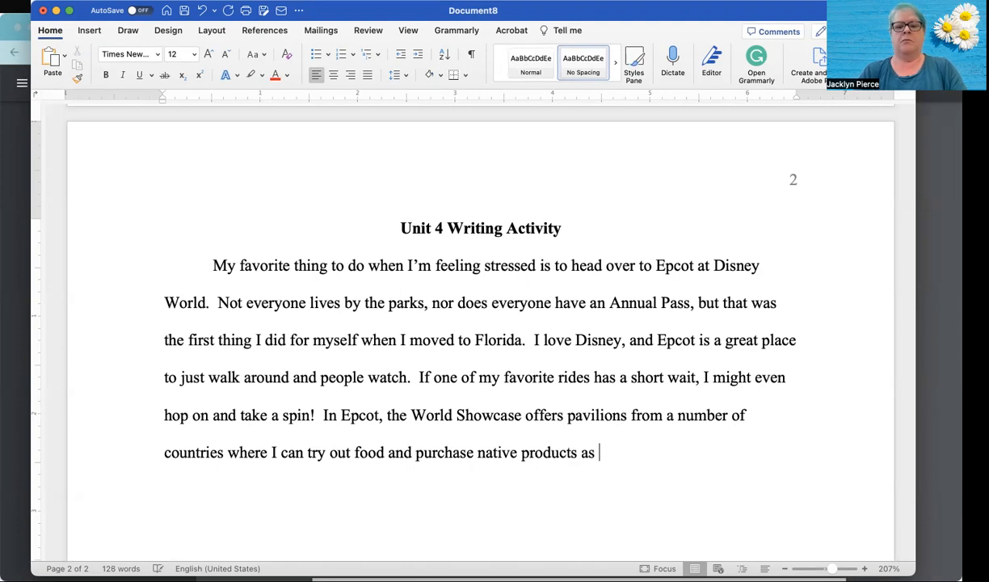
type("well.  Not")
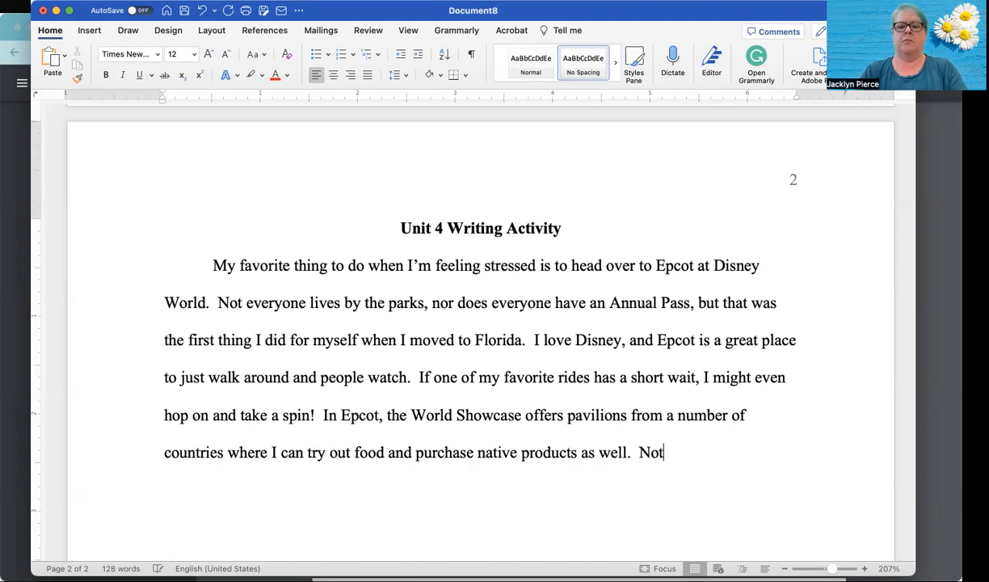
type("hing li")
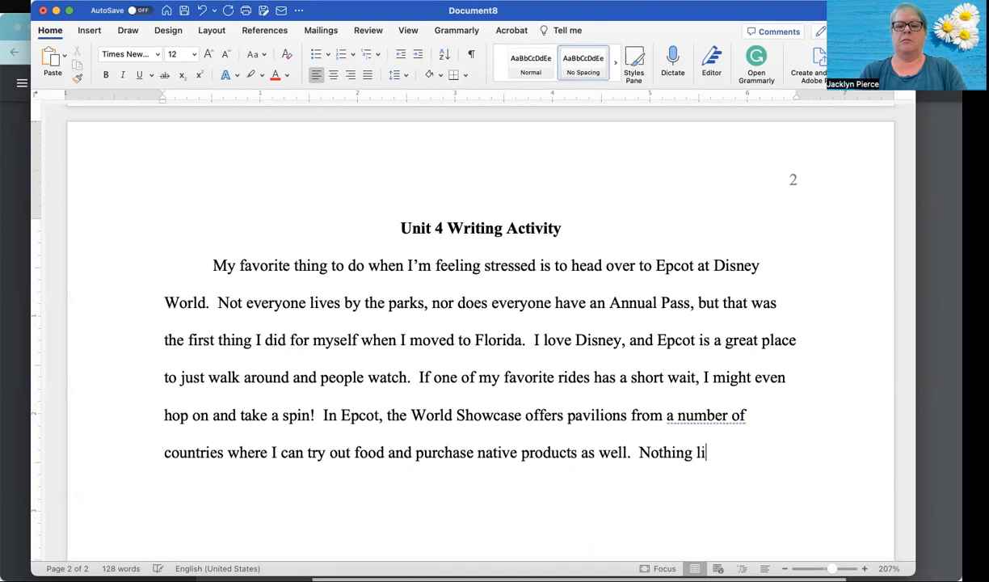
- Begin the first paragraph's closing sentence with "Nothing like a little retail therapy"
type("ke a little re")
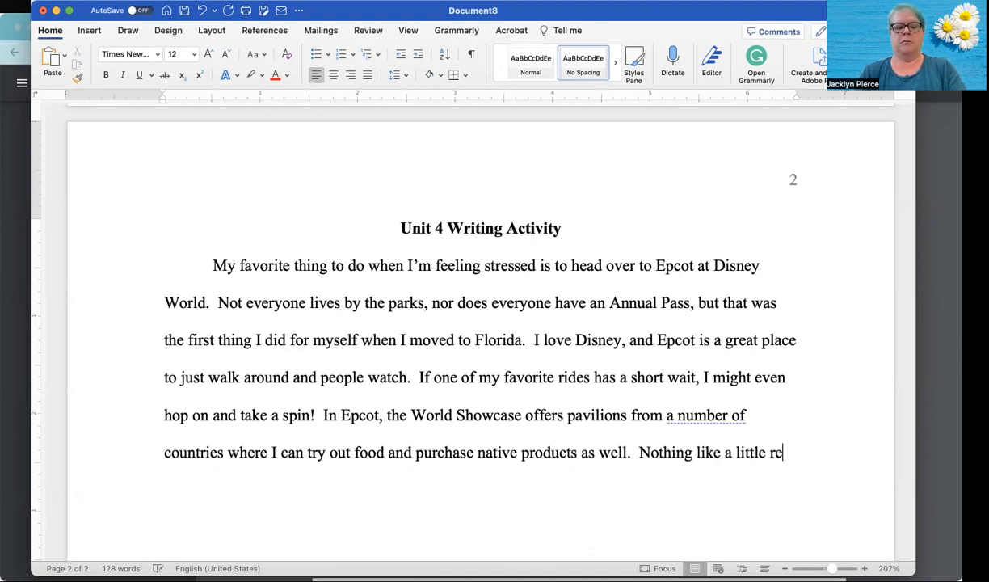
type("tail therapy ")
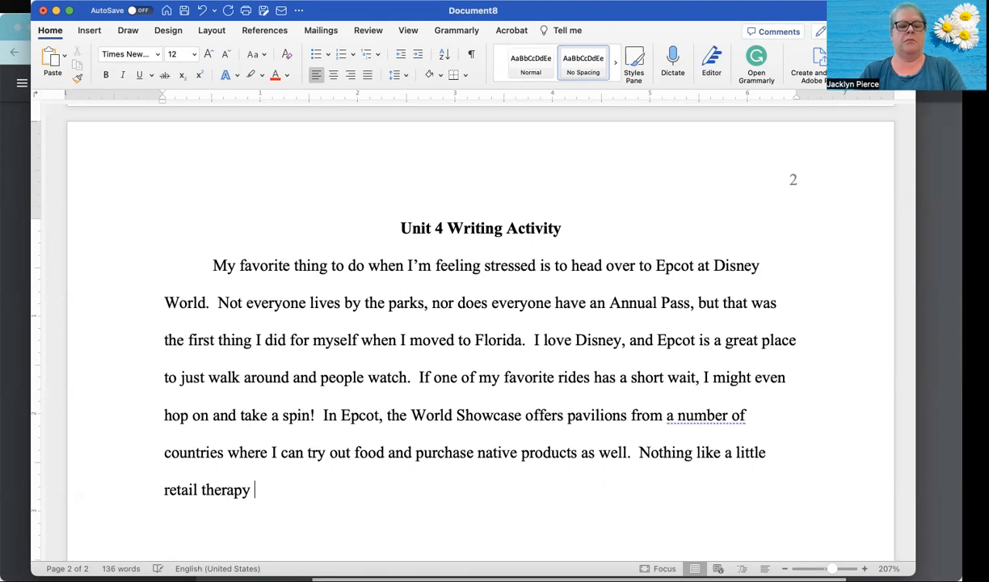
type("or some yu")
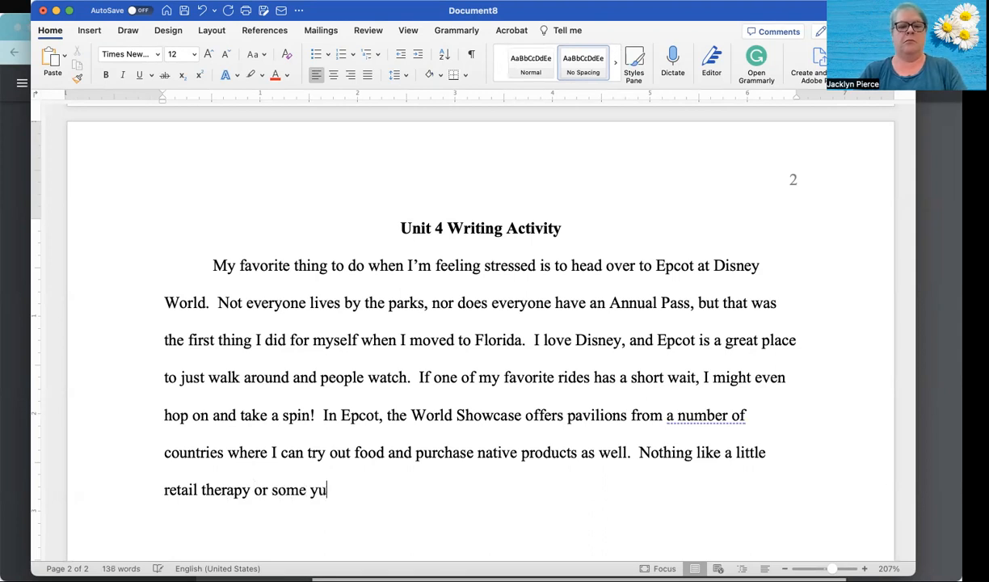
type("mmy ")
type("tre")
type("ar")
type("ts to")
type(" make ")
type("me f")
type("eel g")
type("ood!")
- End the closing sentence with "or some yummy treats to make me feel good!" and start a new paragraph
key("Return")
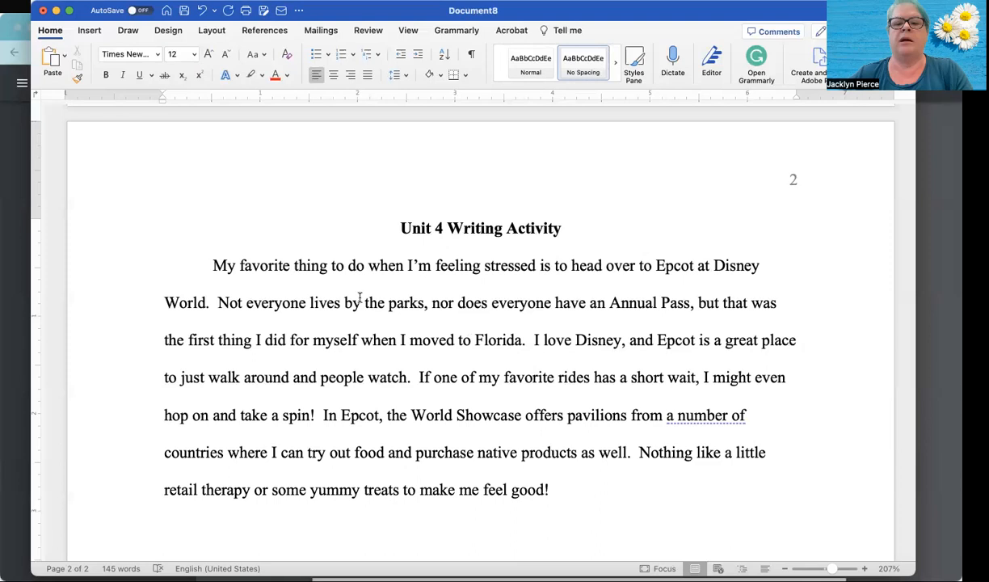
- Ignore the grammar suggestion on "a number of", keeping the wording, and return to the end of the text
right_click(691, 421)
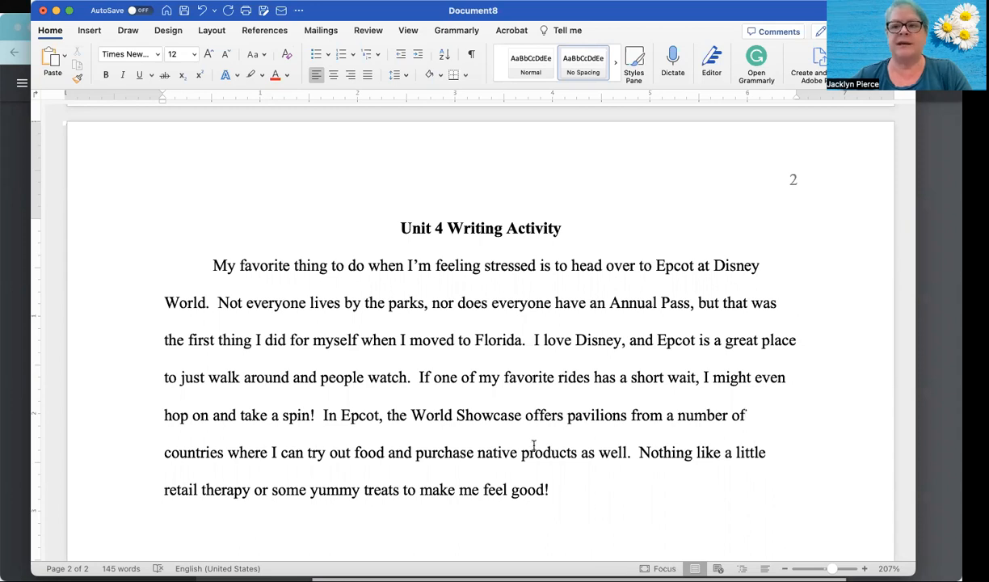
scroll(533, 445, "down", 3)
scroll(533, 445, "down", 5)
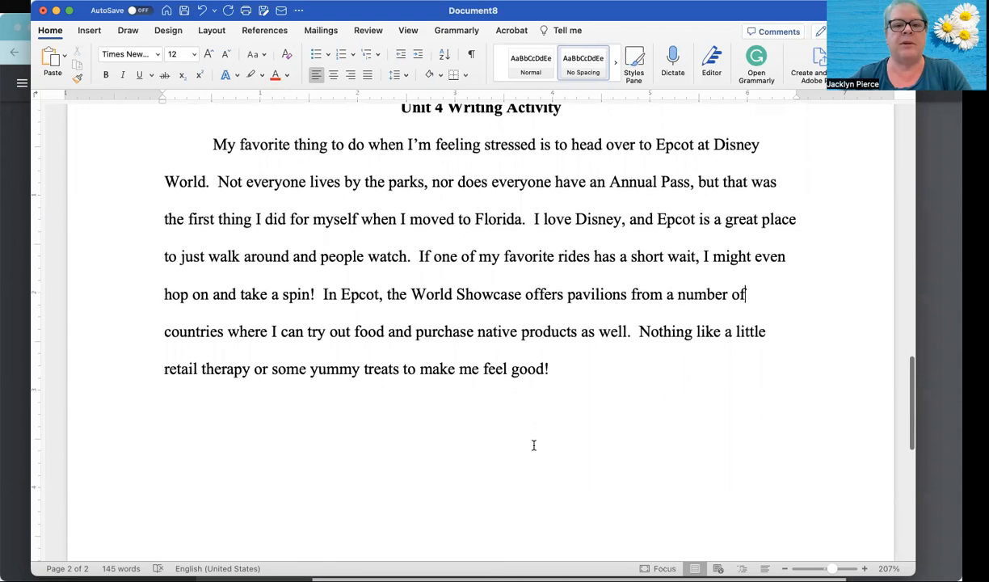
scroll(534, 445, "up", 2)
left_click(557, 395)
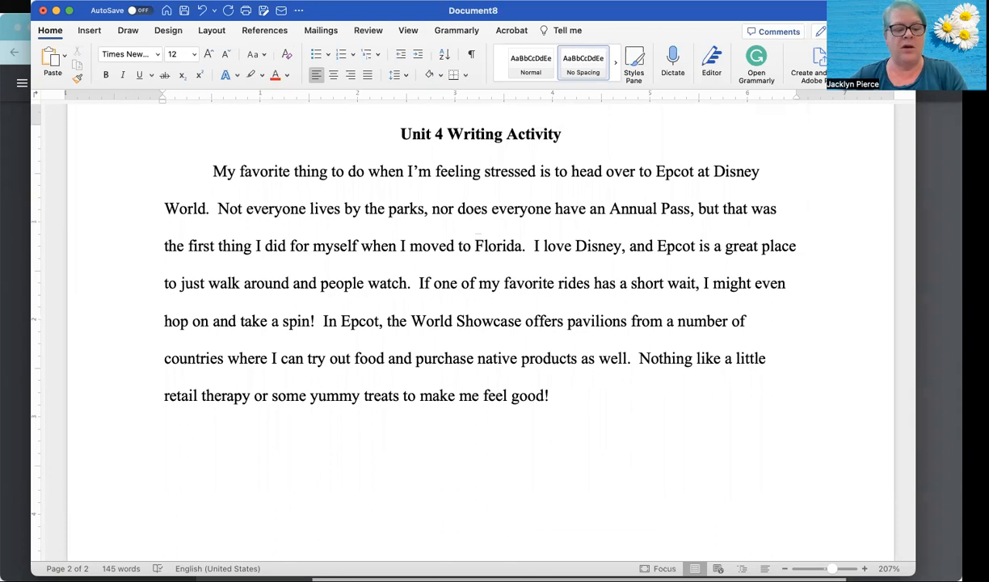
- Switch to the browser to review the assignment's Paragraph 2 requirements and the self-care article in ProQuest
left_click(24, 321)
scroll(375, 386, "down", 3)
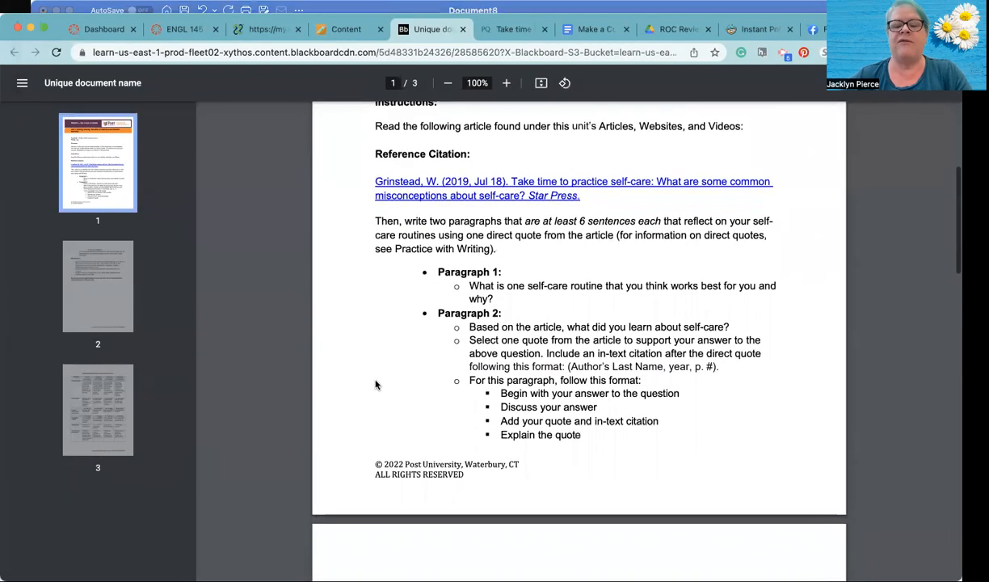
scroll(375, 386, "down", 1)
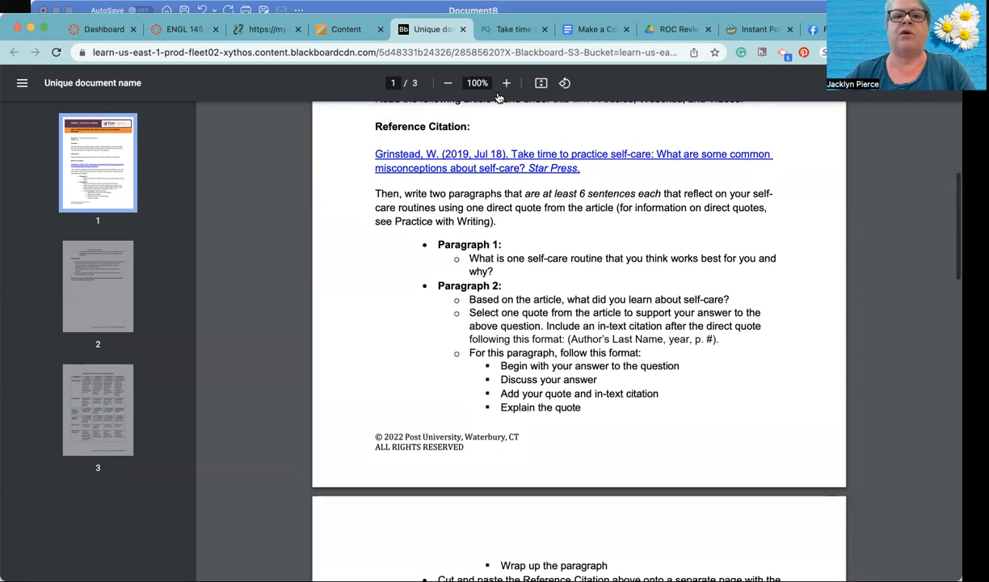
left_click(502, 34)
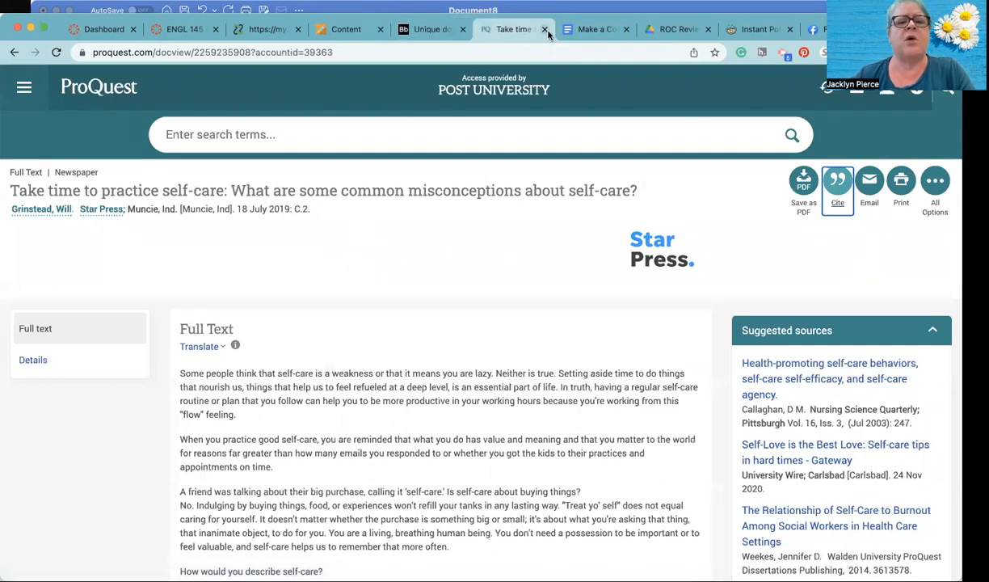
- Return to the Word document and start the second paragraph with the article author's full name in possessive form and "article in the"
left_click(608, 10)
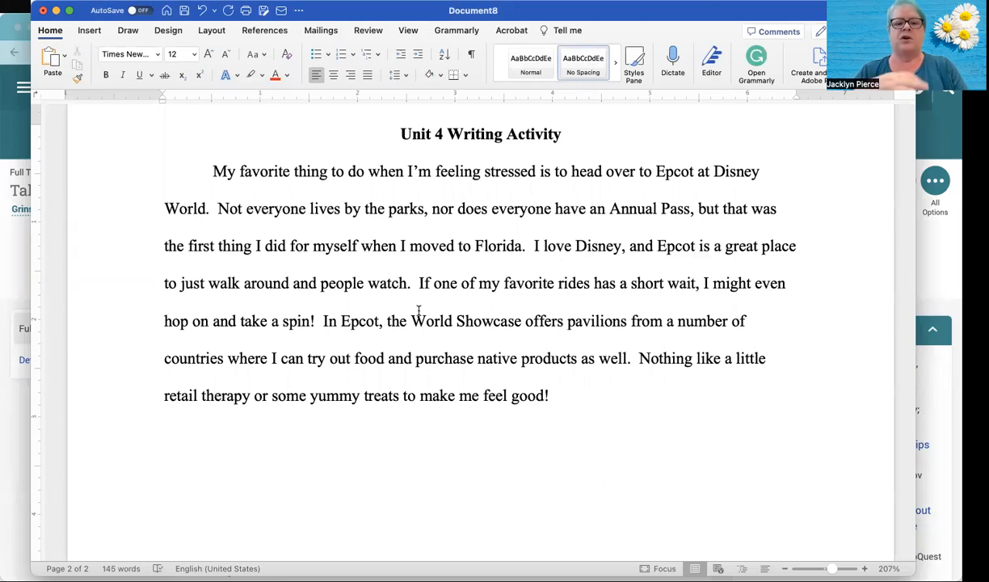
type("W")
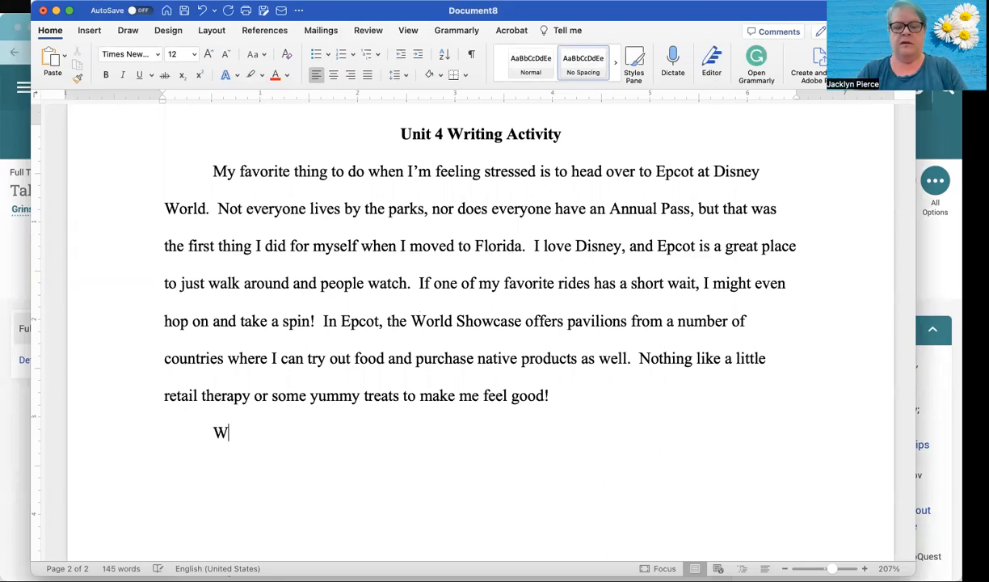
type("ill Grin")
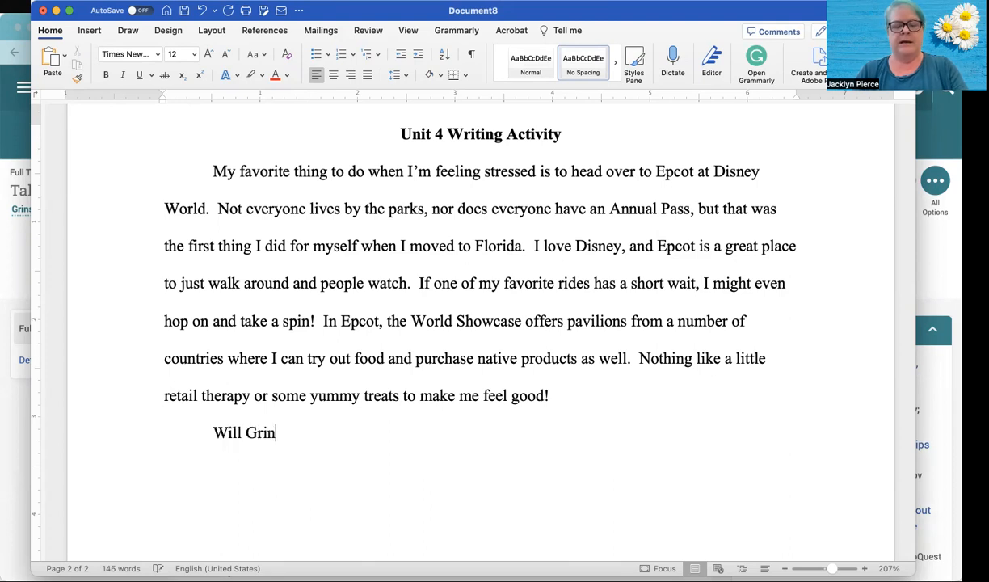
type("stead")
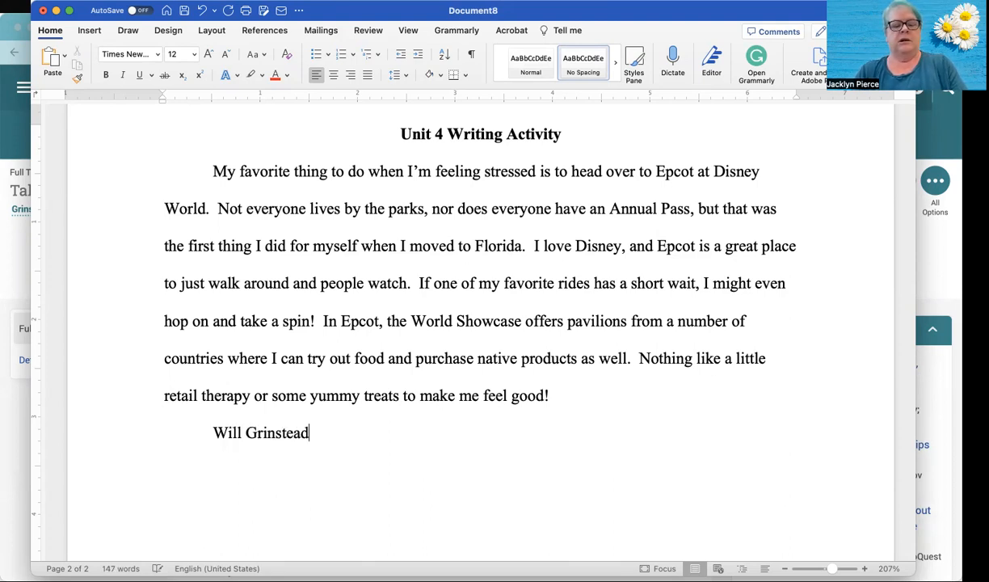
type("'s arti")
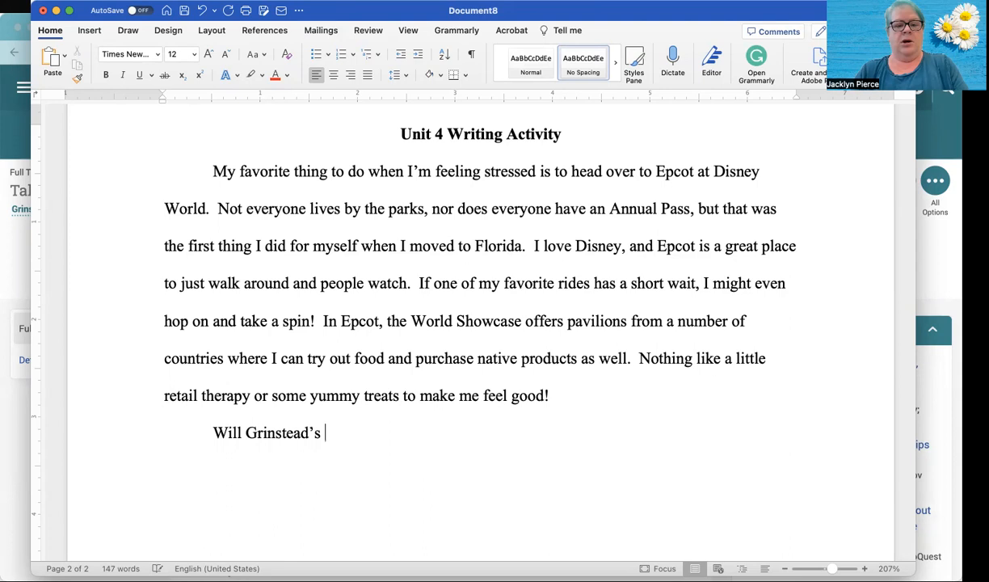
type("cle in the")
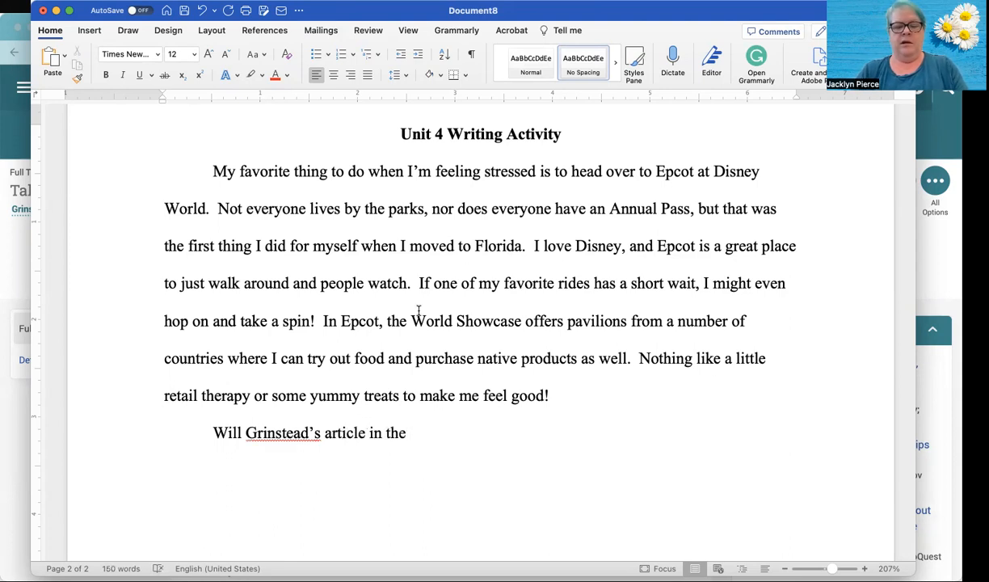
- Add the newspaper title "Star Press" in italics, followed by "talks about" in regular text
key("super+i")
type("Star Press")
key("super+i")
type("talks a")
key("BackSpace")
type("s about ")
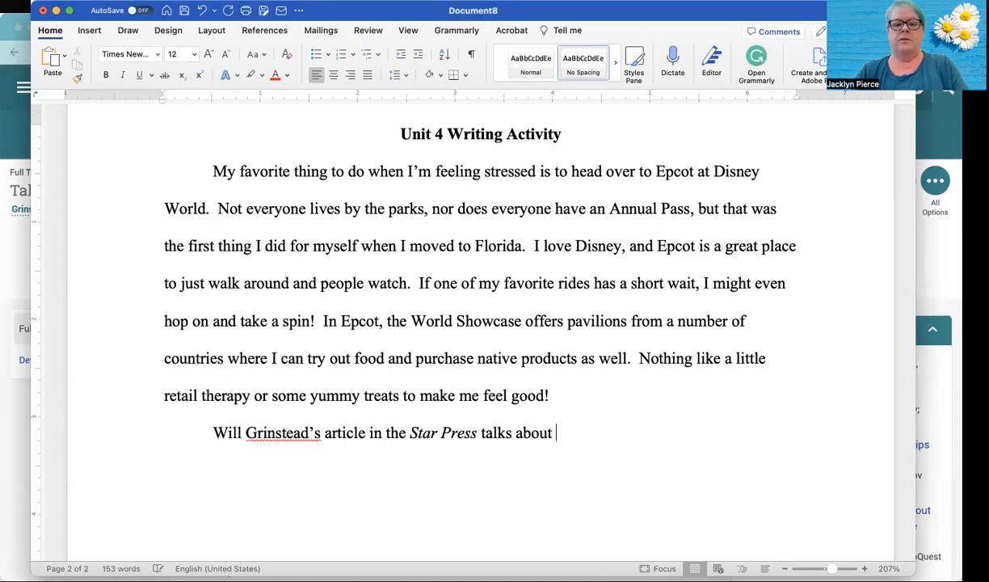
type("the i")
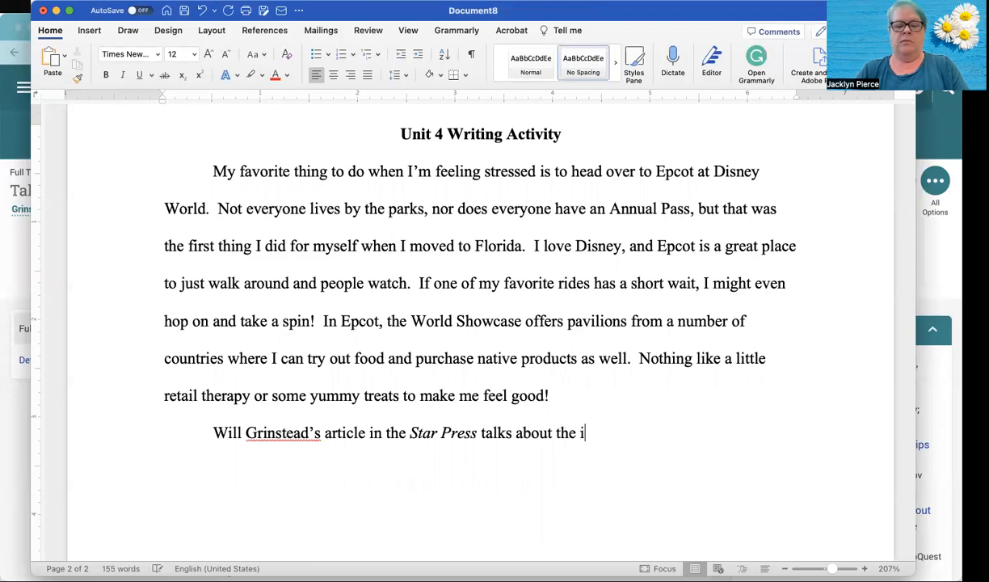
type("mportance of ")
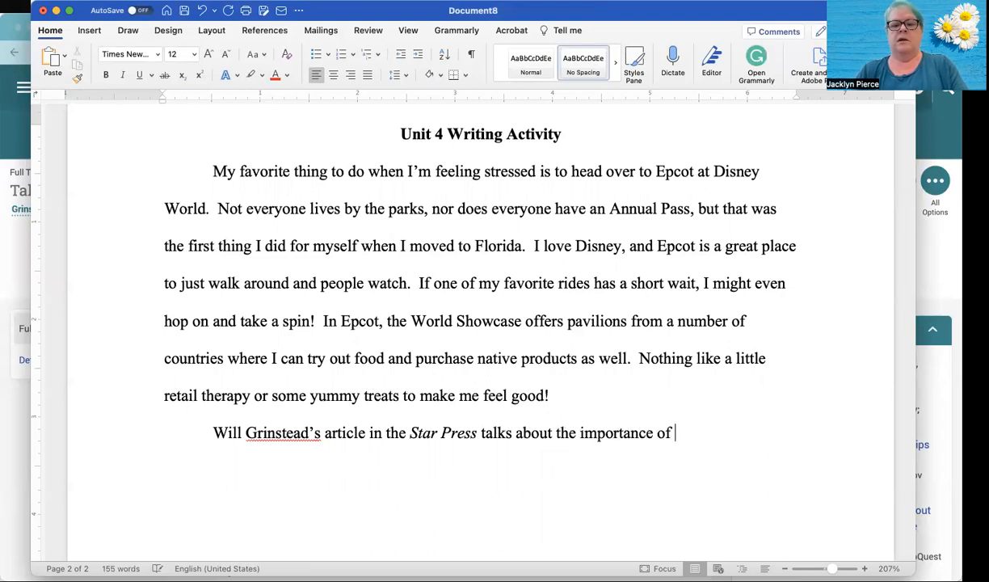
type("self-care and")
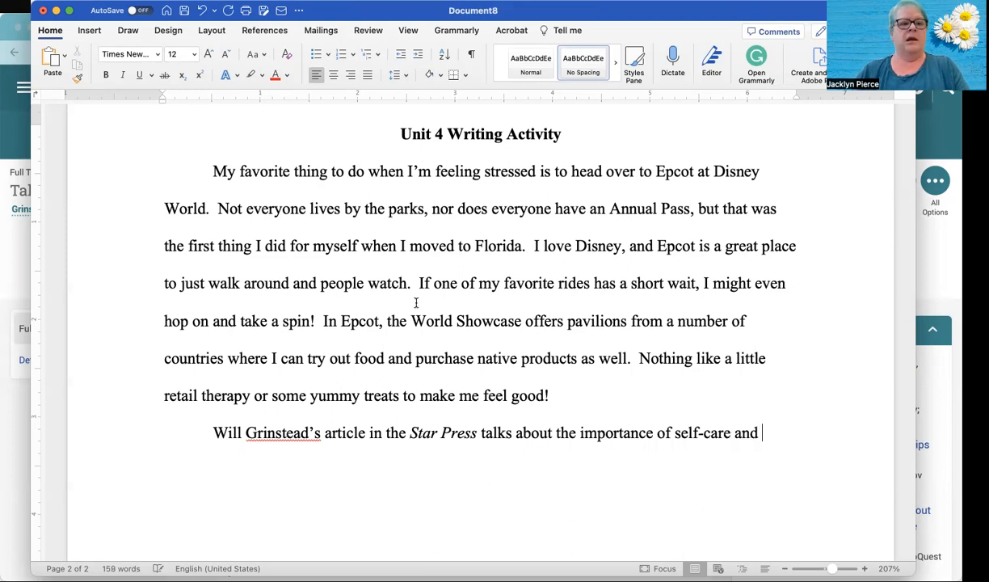
- Glance at the ProQuest article in the browser, return to Word and finish the sentence with "includes information of what some people get “wrong” self-care."
left_click(4, 385)
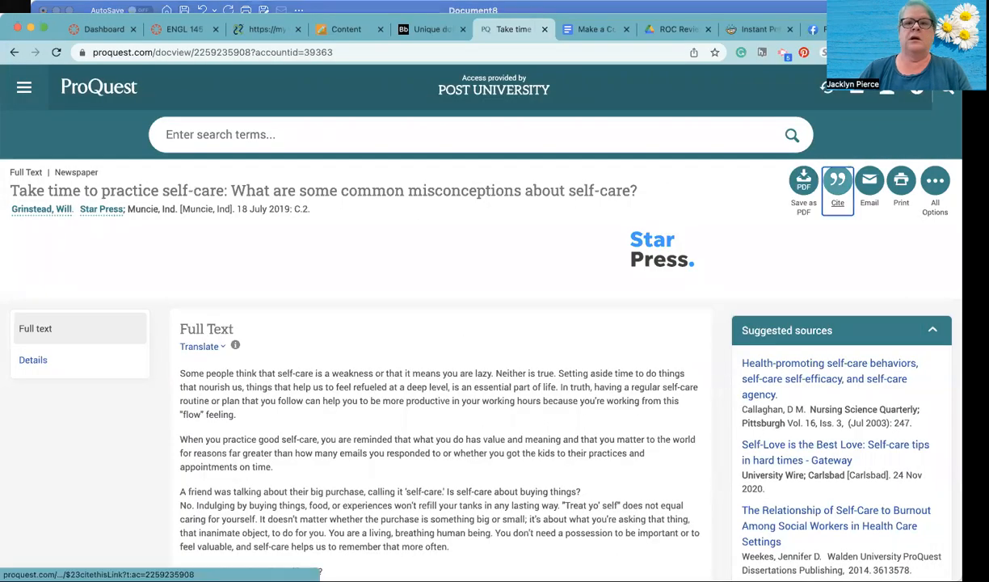
left_click(469, 6)
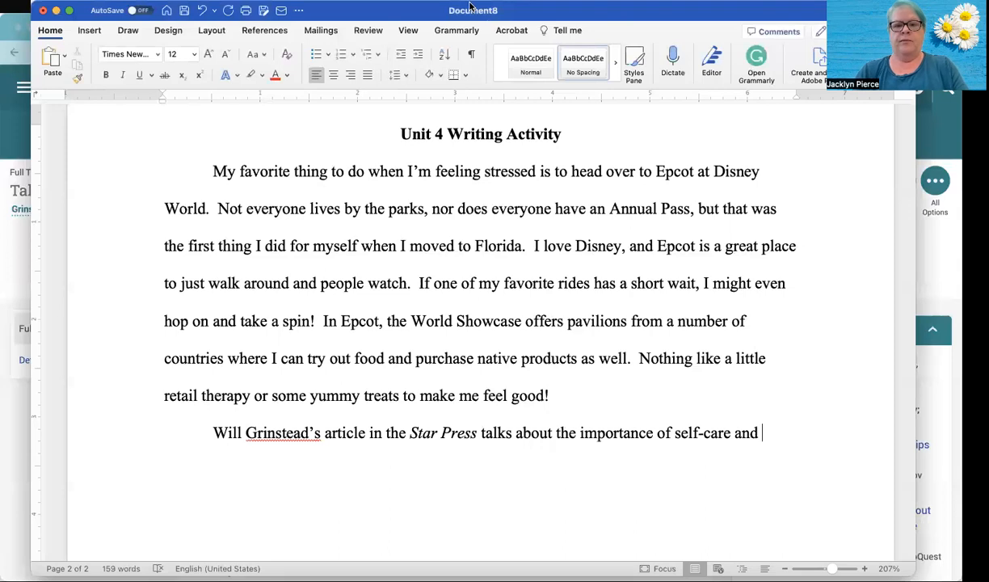
type("includes information of what")
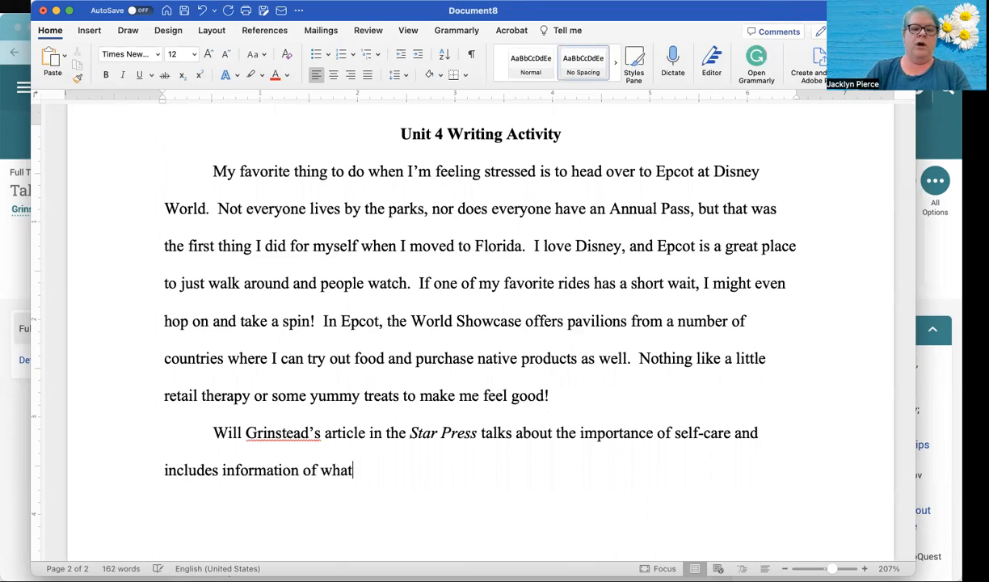
type(" some")
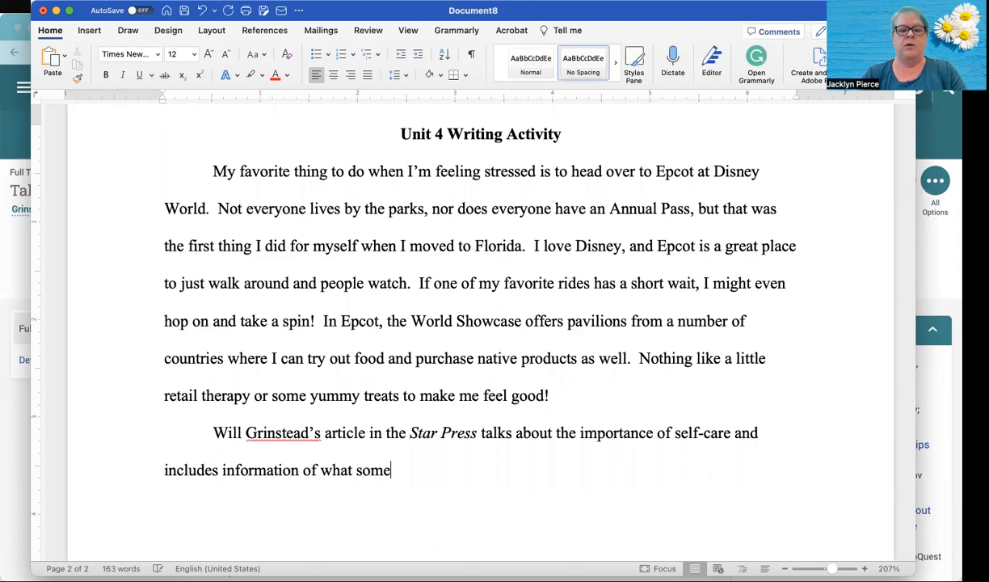
type(" people get “wrong”")
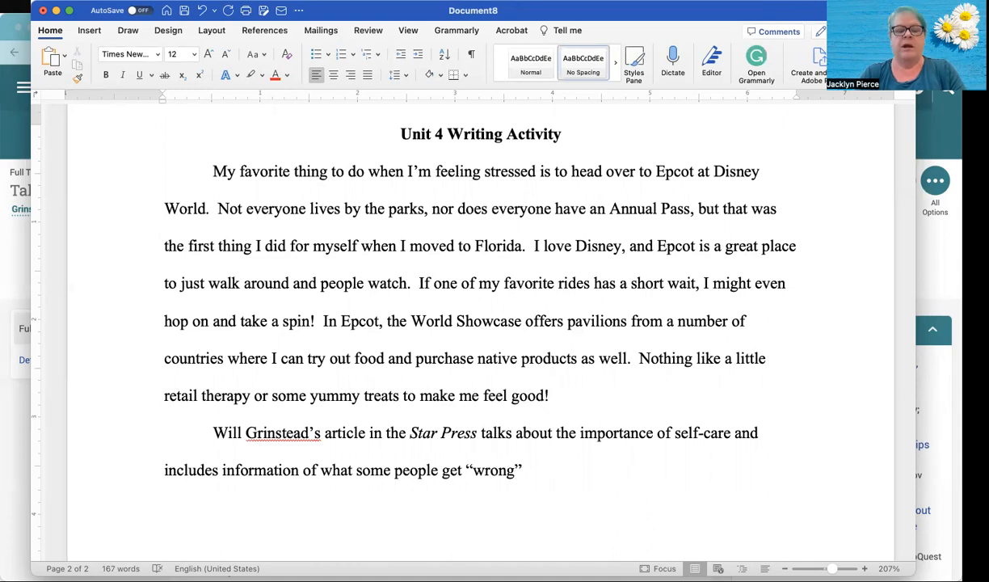
type(" sel")
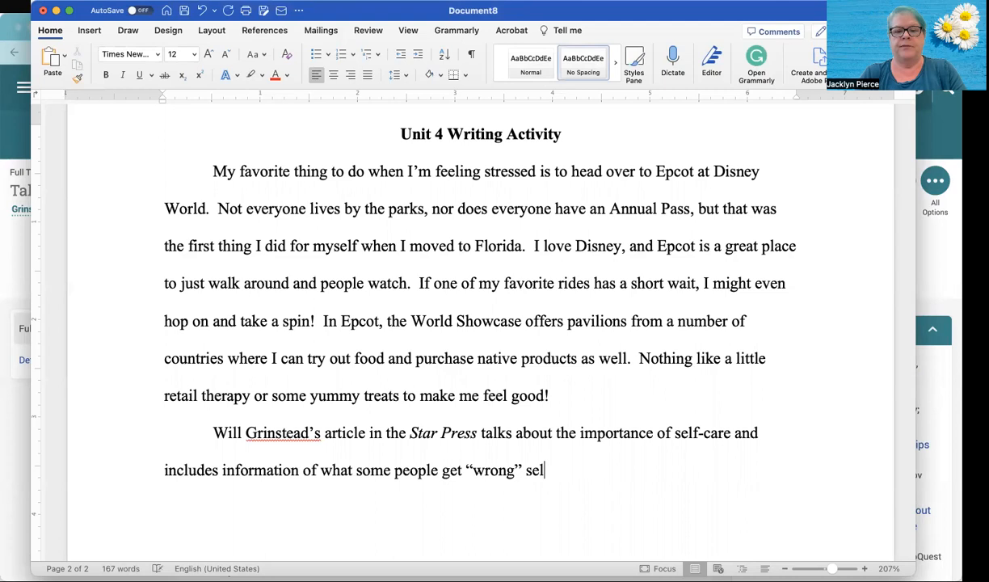
type("f-care.")
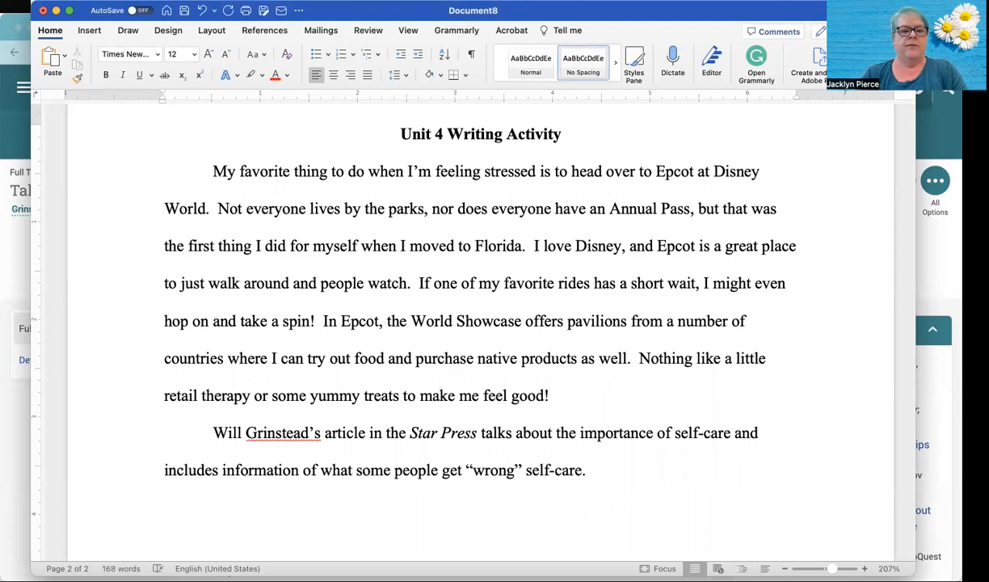
- Switch to the browser and review the Paragraph 2 requirements and the citation format in the Unit 4 Writing Activity instructions
left_click(21, 250)
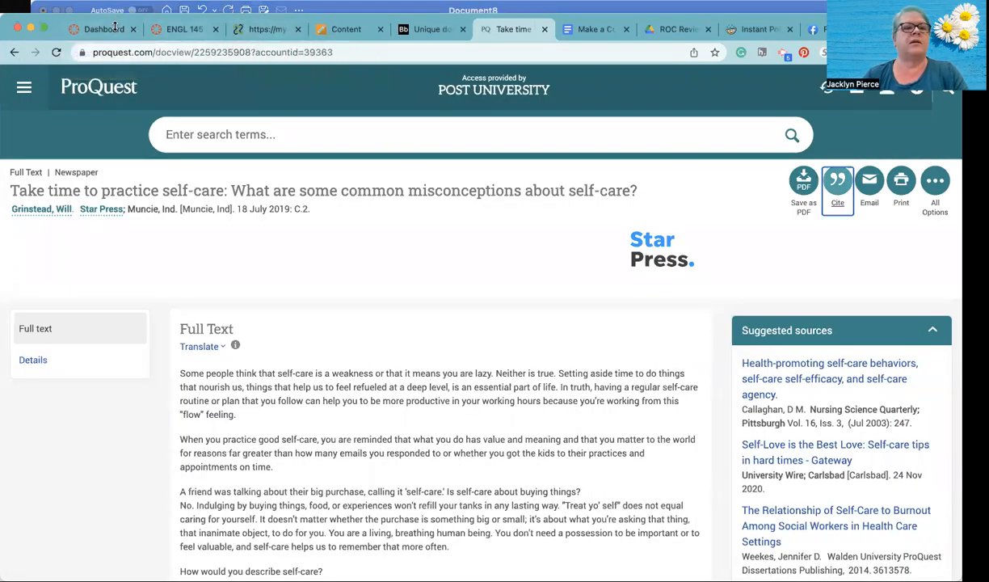
left_click_drag(114, 27, 115, 57)
left_click(339, 61)
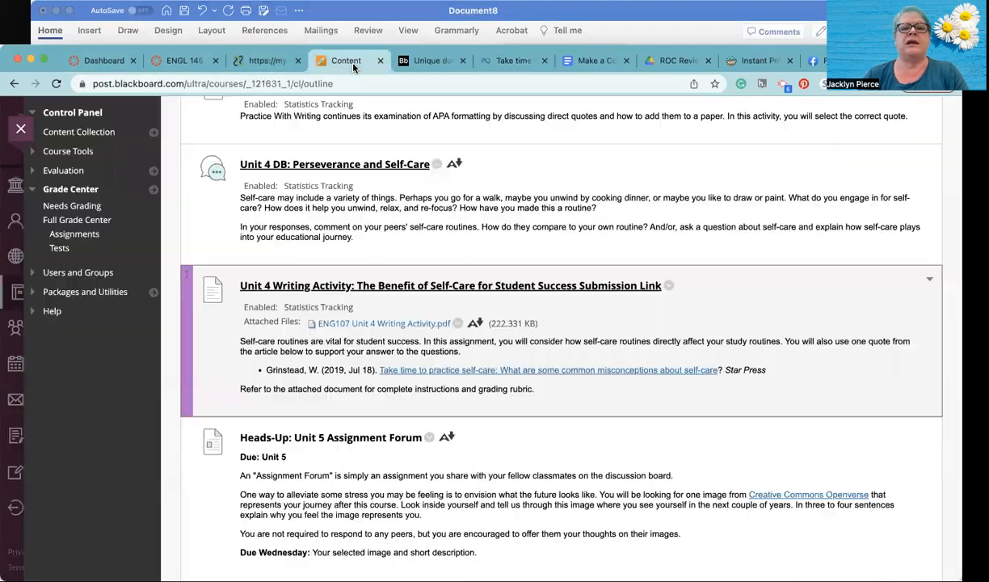
left_click(434, 61)
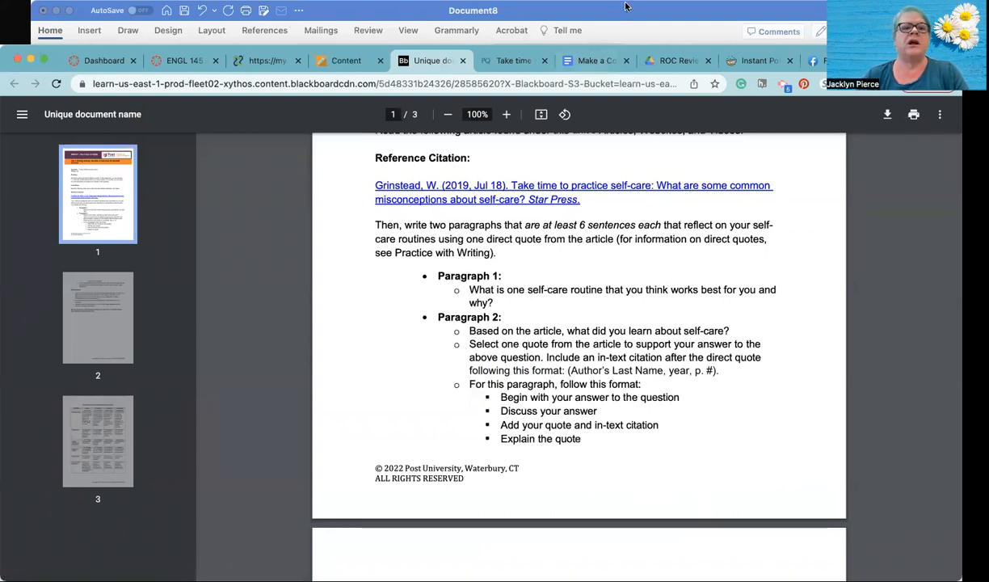
left_click(362, 66)
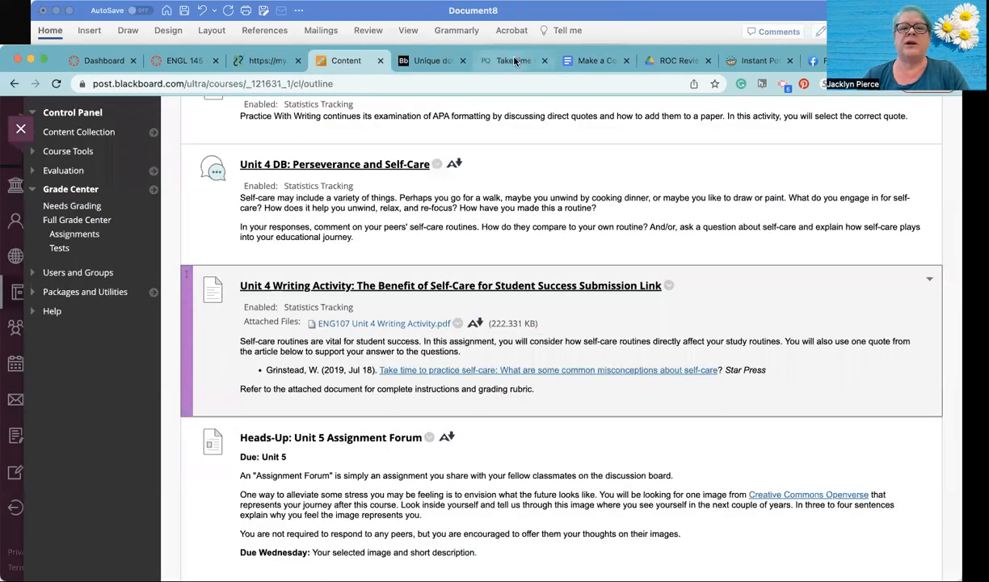
- Examine the full text of the ProQuest self-care article for a point and a quote to use in the second paragraph
left_click(489, 59)
scroll(420, 294, "down", 3)
scroll(420, 294, "down", 3)
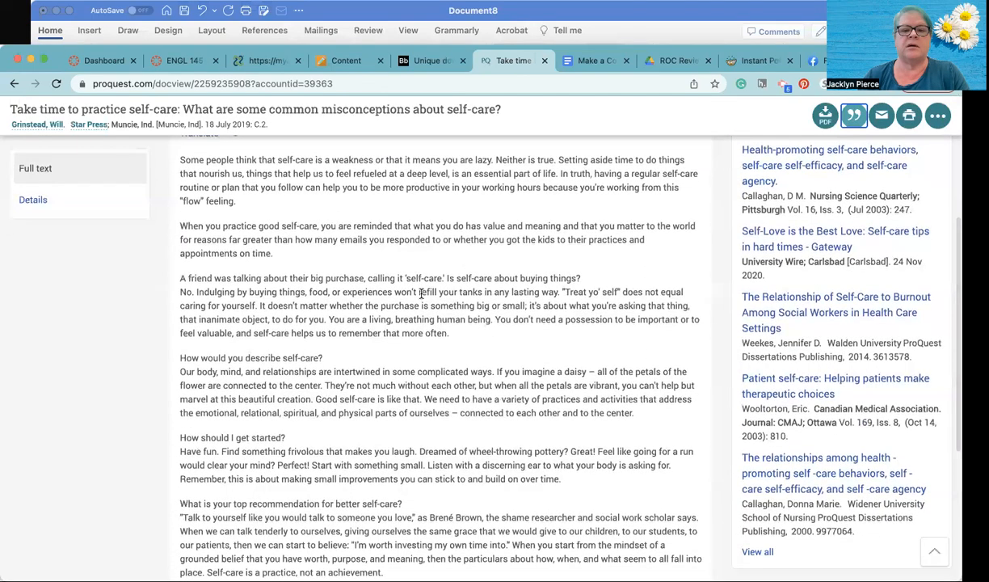
scroll(420, 293, "down", 1)
scroll(421, 293, "down", 3)
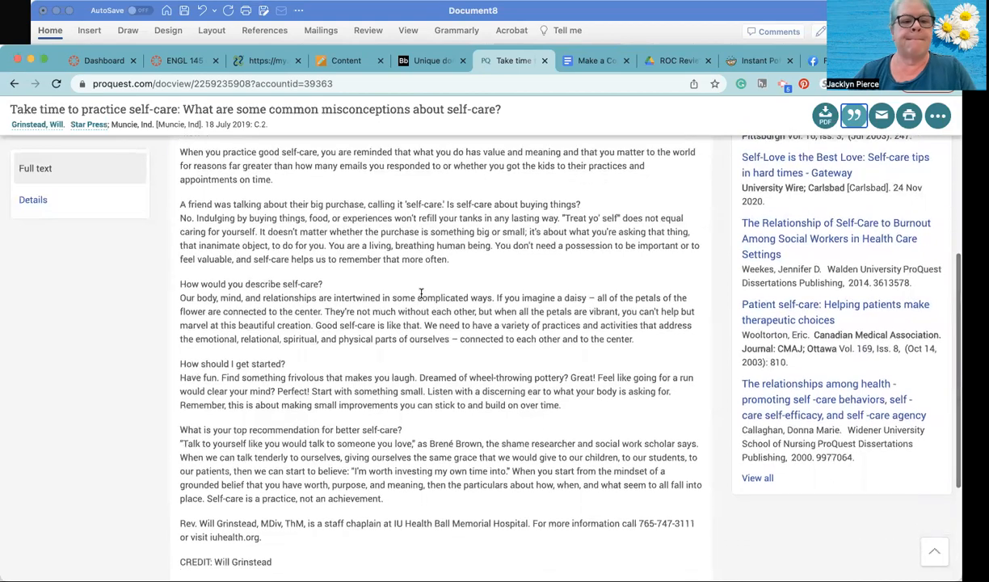
scroll(421, 293, "down", 1)
scroll(421, 293, "up", 3)
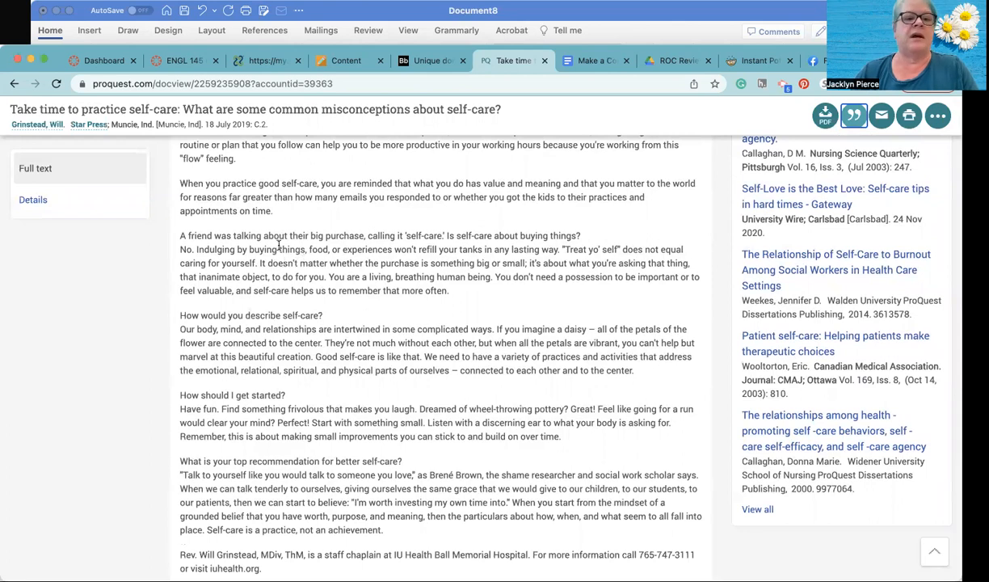
scroll(279, 245, "up", 1)
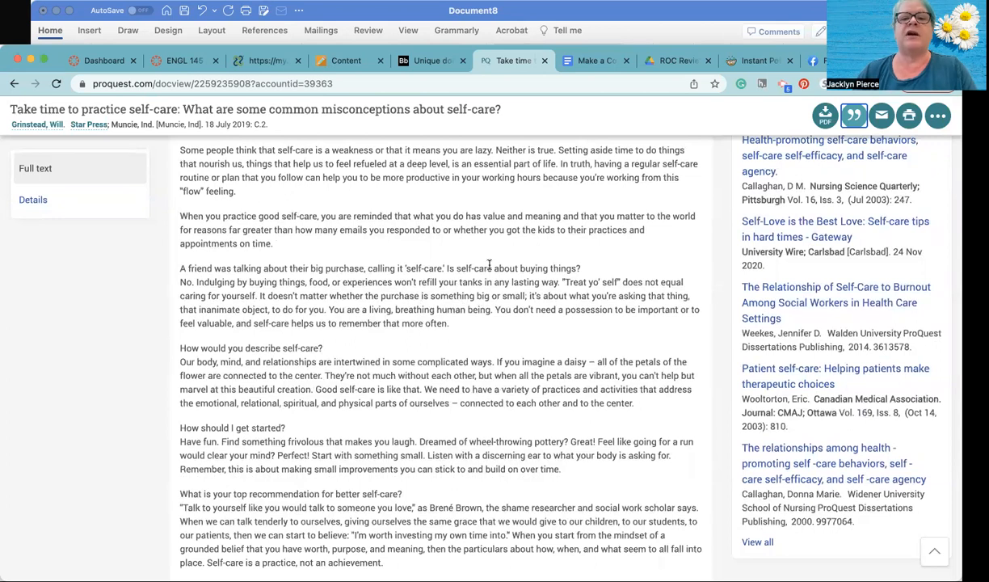
- Return to the Word document and begin the next sentence with "Even though my self-care routine sometimes", putting only "sometimes" in italics
left_click(617, 16)
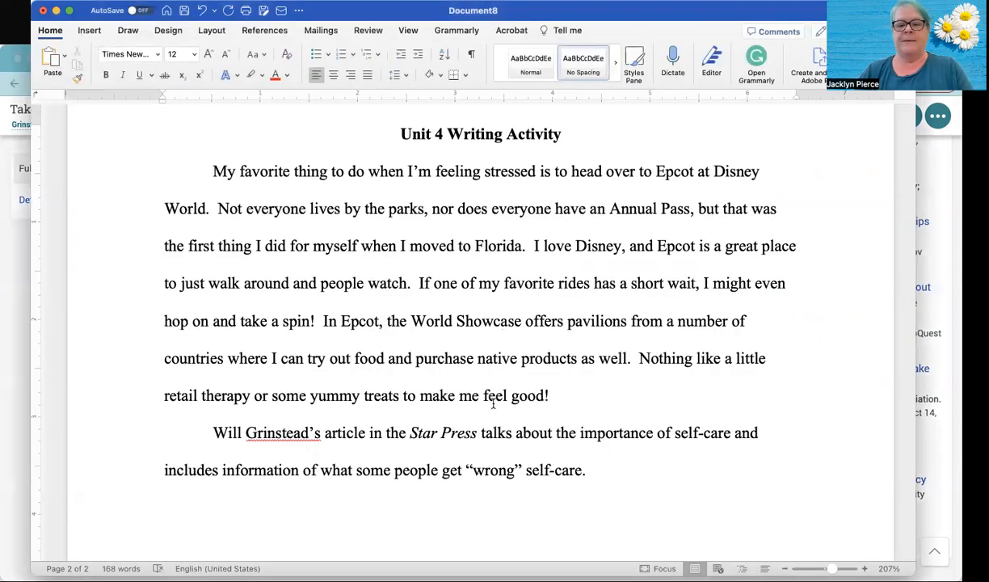
type("Even though ")
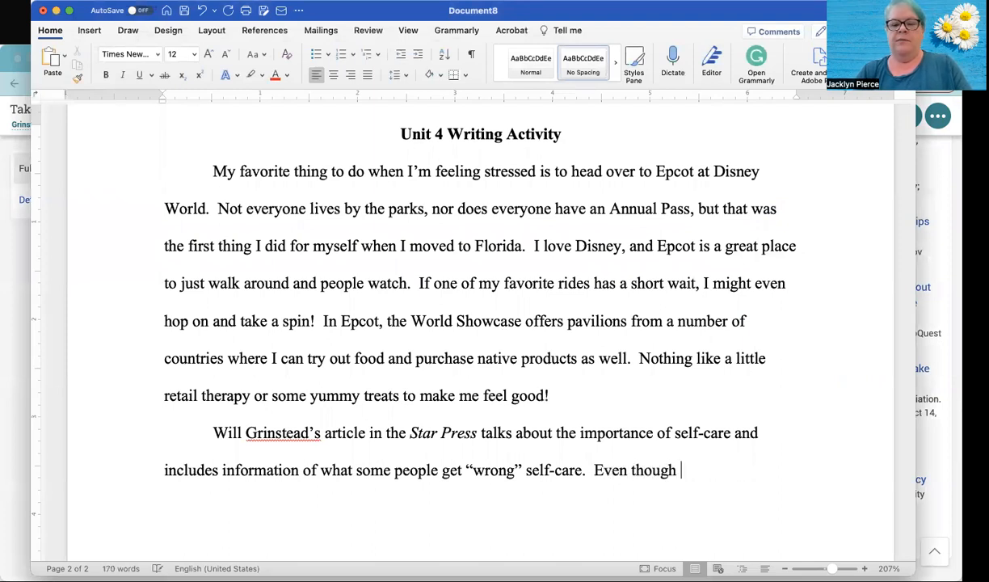
type("my self0")
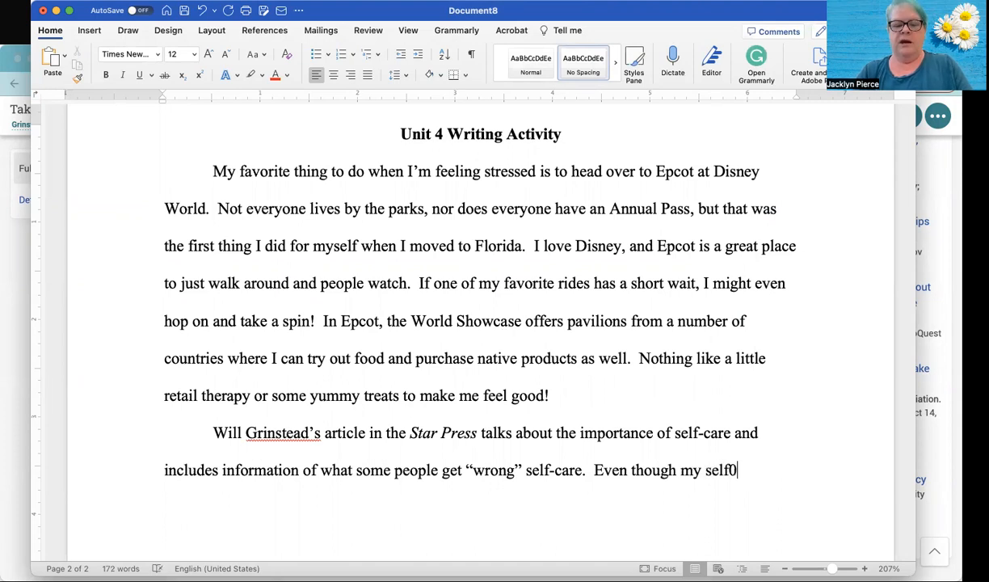
key("BackSpace")
type("-care")
type(" routine")
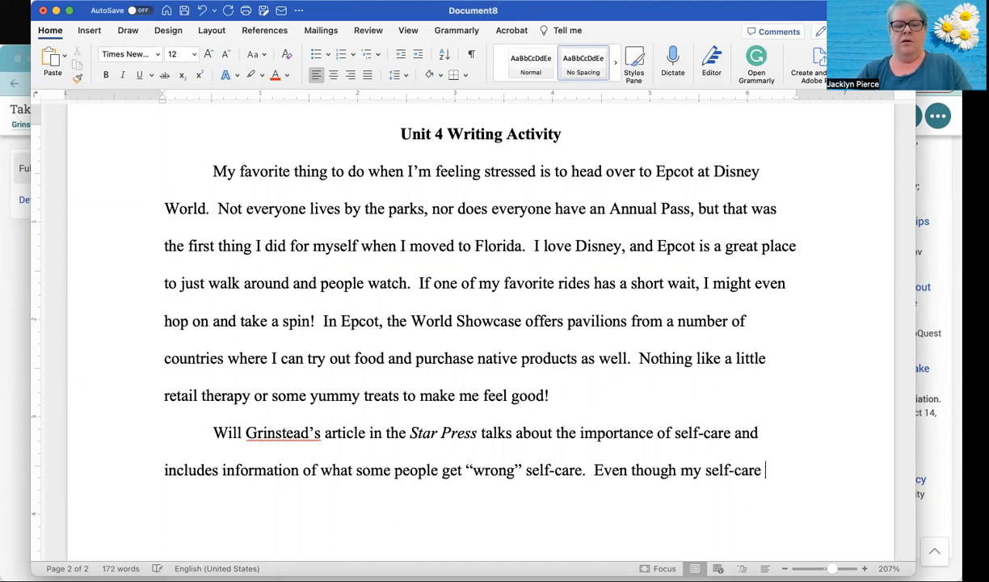
key("super+i")
type("sometimes")
key("super+i")
- Continue the sentence in regular text with "involves buying delicious food or"
type("involves b")
type("uying a ")
type("yu")
key("BackSpace")
key("BackSpace")
key("BackSpace")
type("delisio")
key("BackSpace")
key("BackSpace")
key("BackSpace")
type("cio")
type("g")
key("BackSpace")
type("food or")
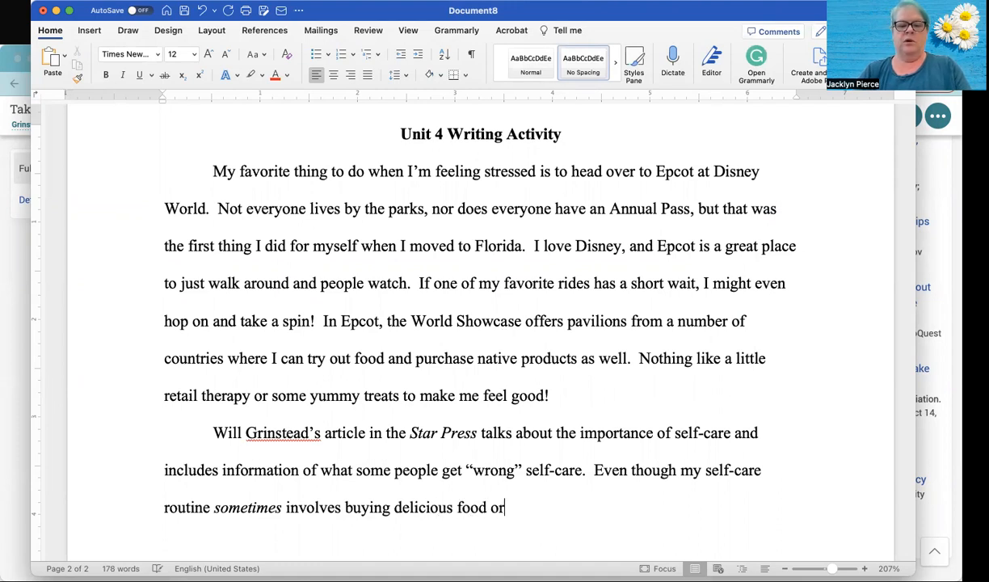
type(" cool ")
type("items a")
type("t Epcto")
type(",")
- Extend the sentence with "cool items at Epcot", correcting the spelling of Epcot
key("BackSpace")
key("BackSpace")
key("BackSpace")
key("BackSpace")
type("ot,")
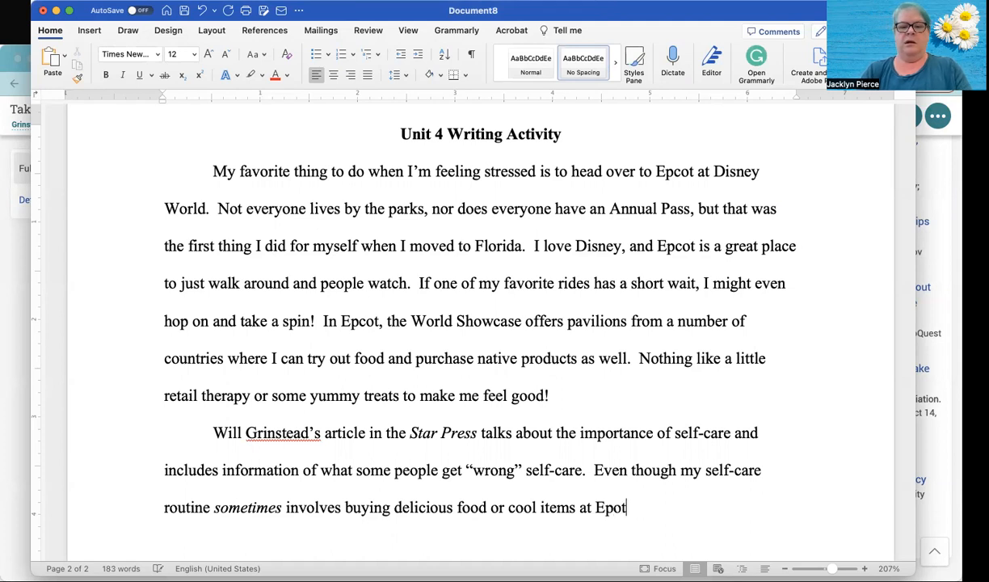
key("BackSpace")
key("BackSpace")
key("BackSpace")
type("co")
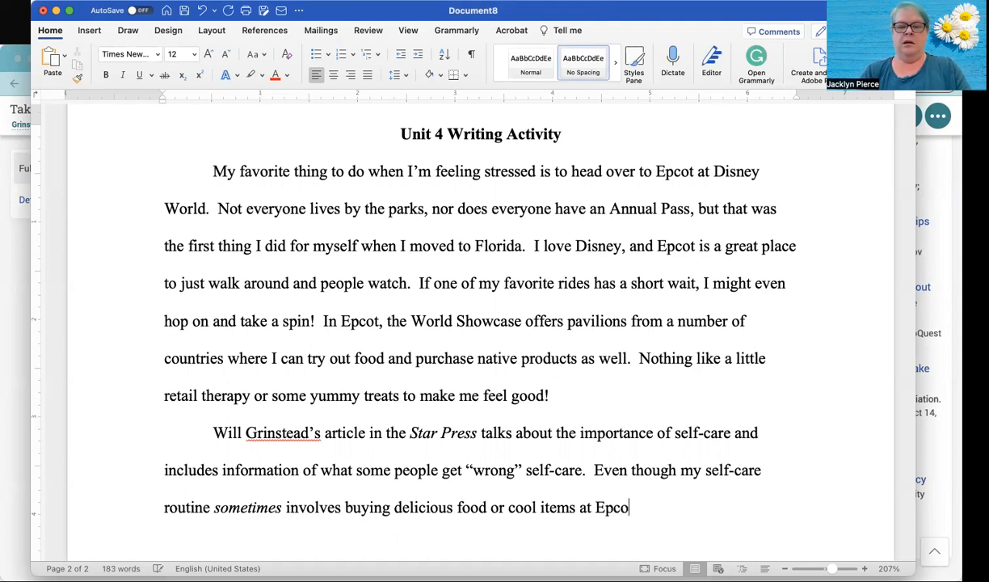
type("t, I a")
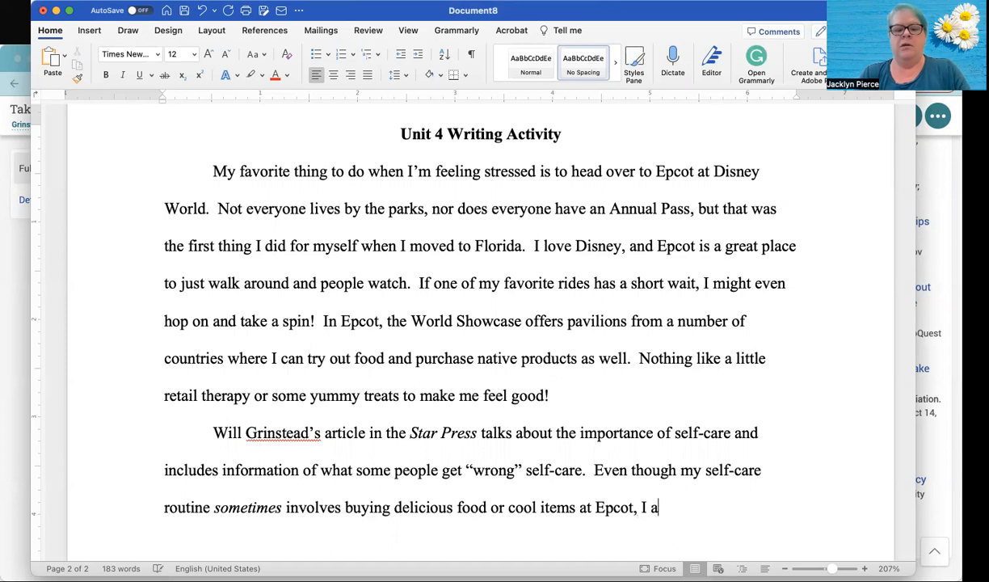
type("gree with ")
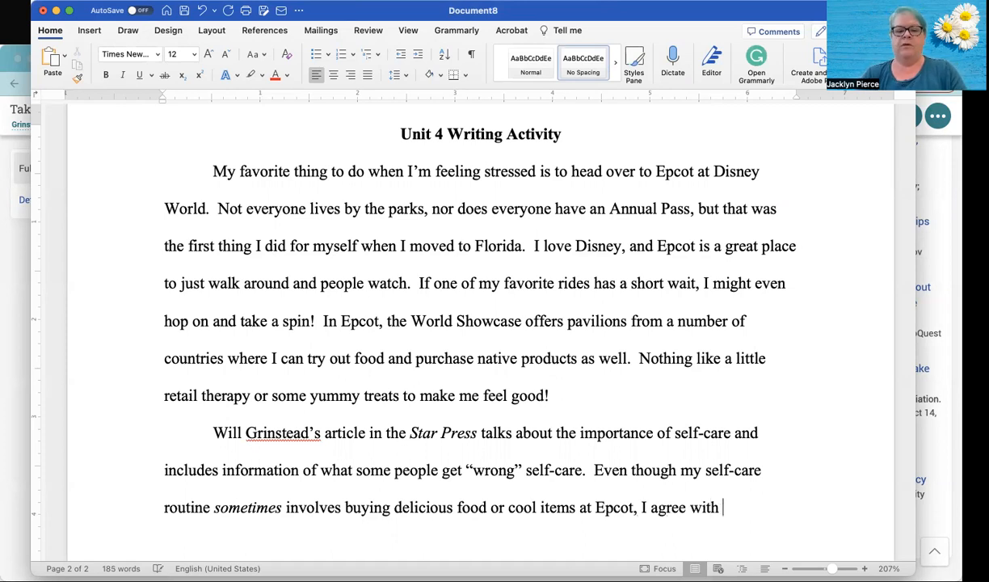
type("Grinst")
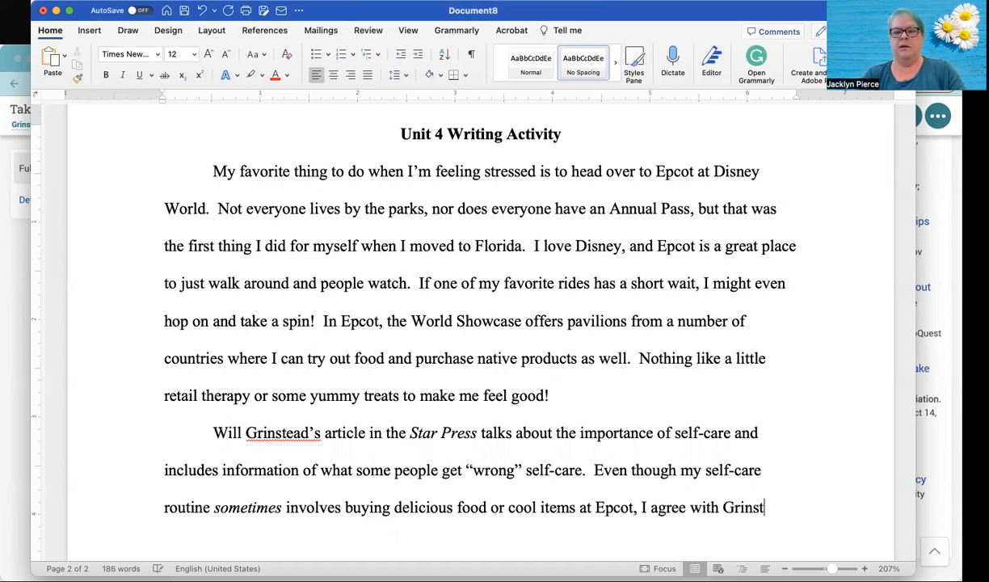
type("ead that j")
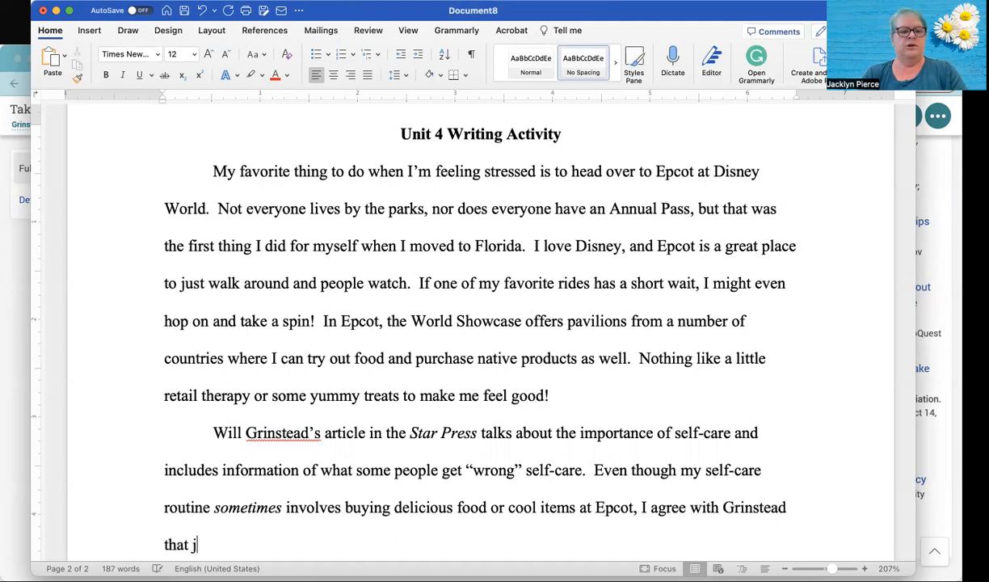
type("ust the a")
- After Epcot, add a comma and "I agree with", the article author's last name, and "that just the act of buying something"
scroll(452, 324, "down", 5)
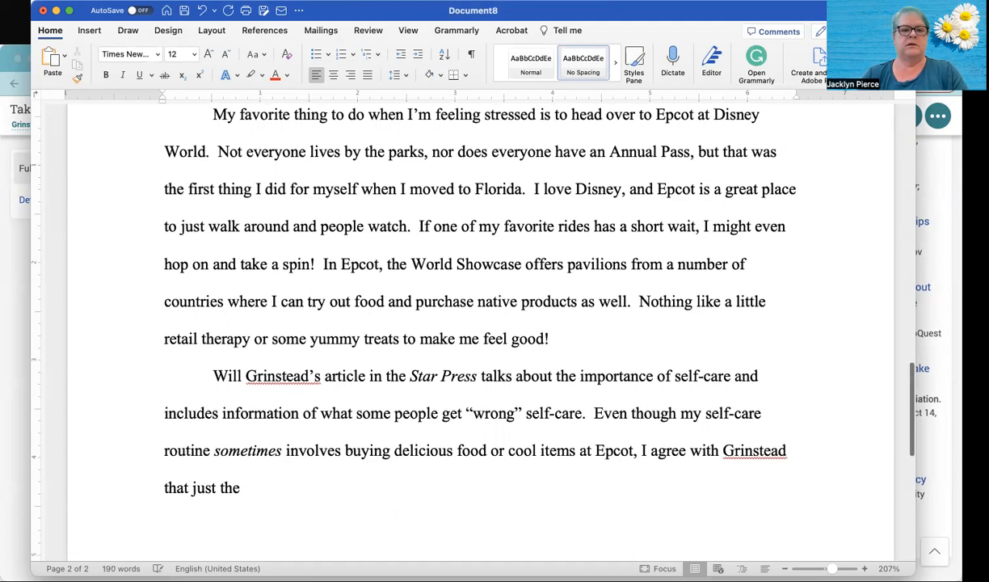
type("ct of by")
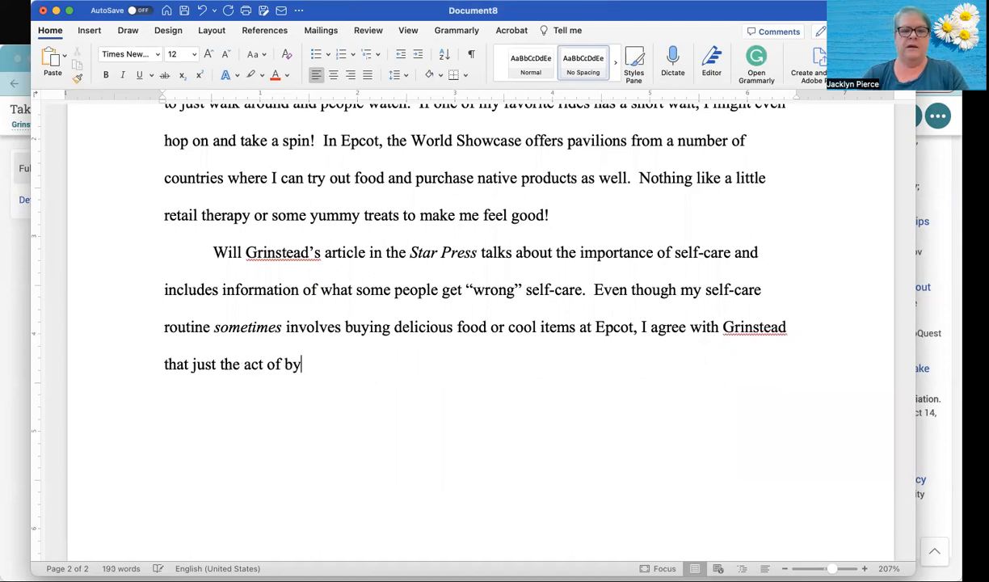
key("BackSpace")
type("uying someh")
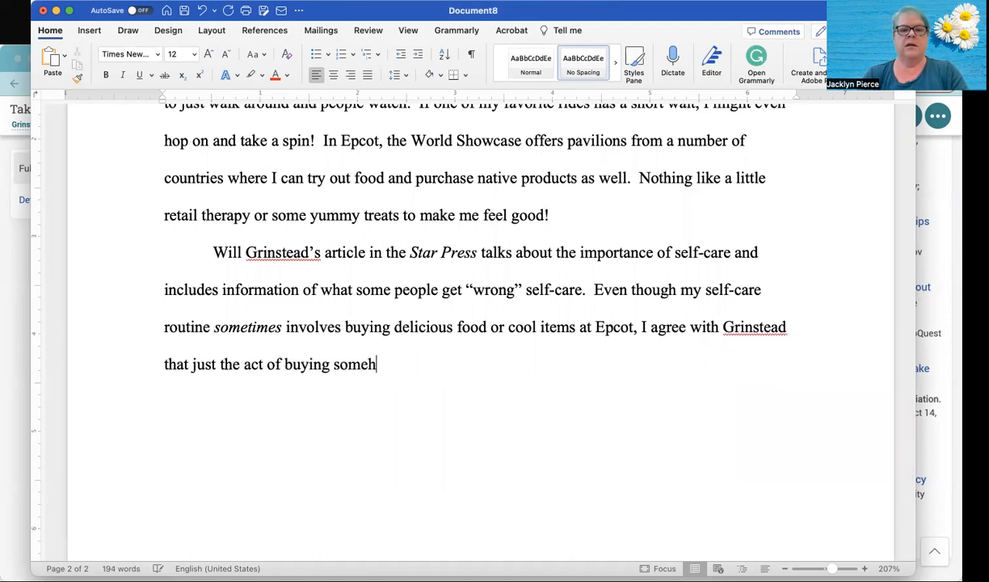
key("BackSpace")
type("thing ")
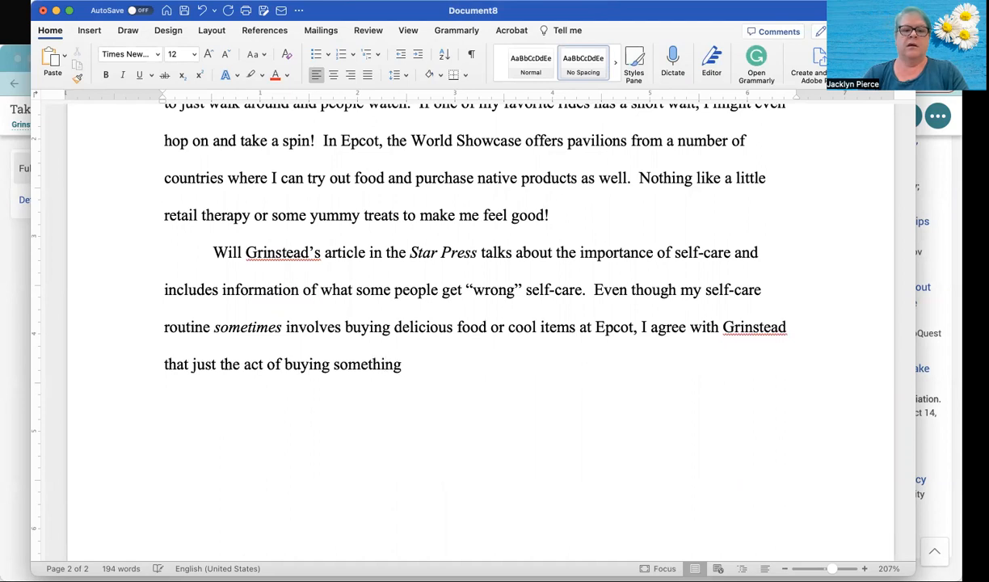
type("is not really the best way to take care of oneself")
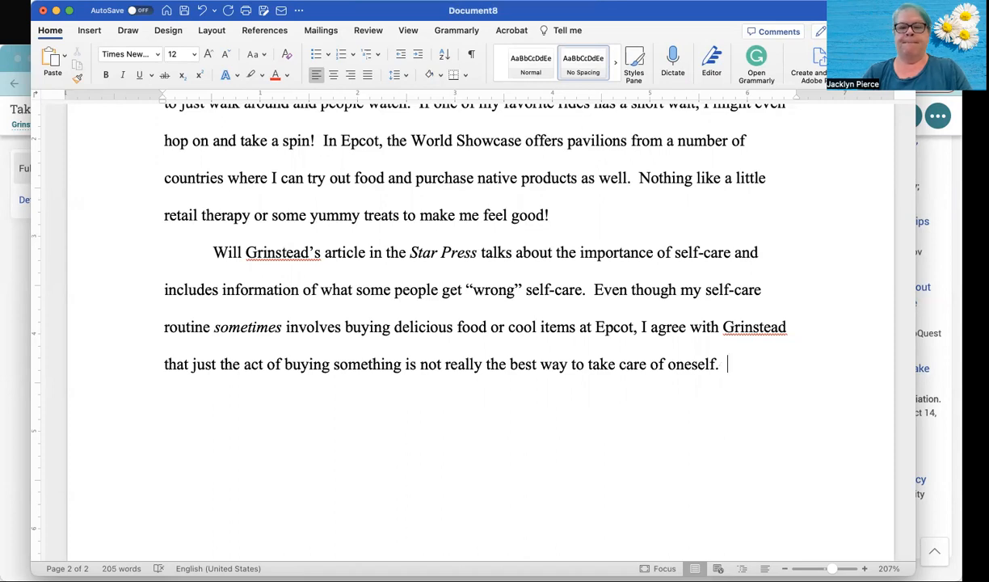
- Finish the sentence with "is not really the best way to take care of oneself." and start another with "In fact," and an opening quotation mark
type(".  In fact, “")
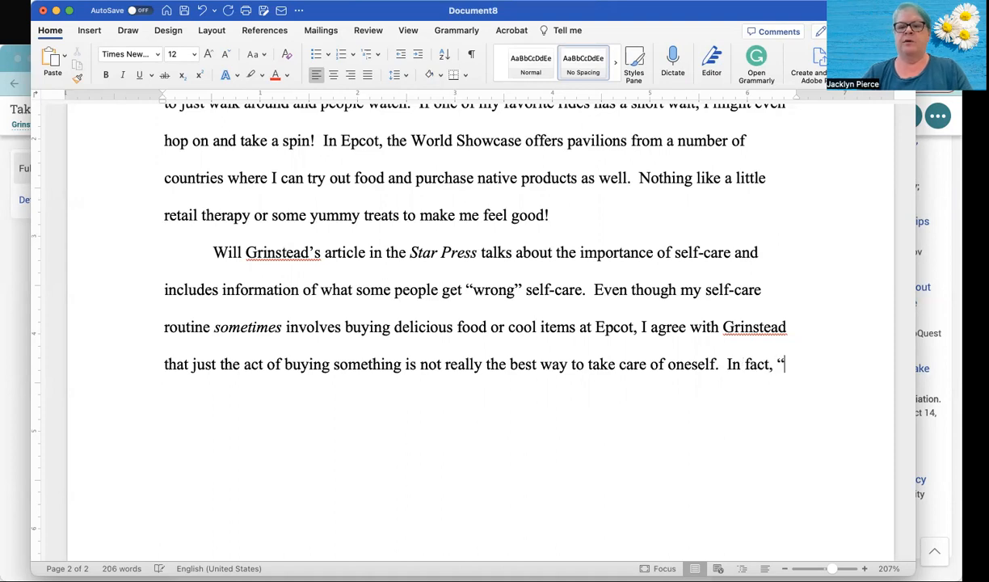
- Copy the article's sentence about buying things, food, or experiences from the browser and paste it after the opening quotation mark, matching the document's formatting
left_click(16, 339)
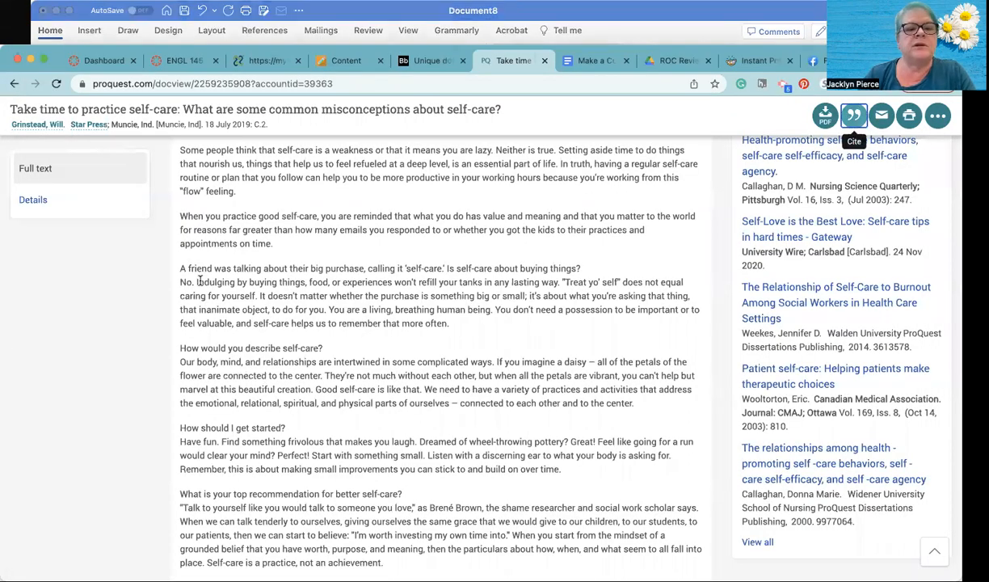
left_click_drag(198, 281, 559, 291)
key("super+c")
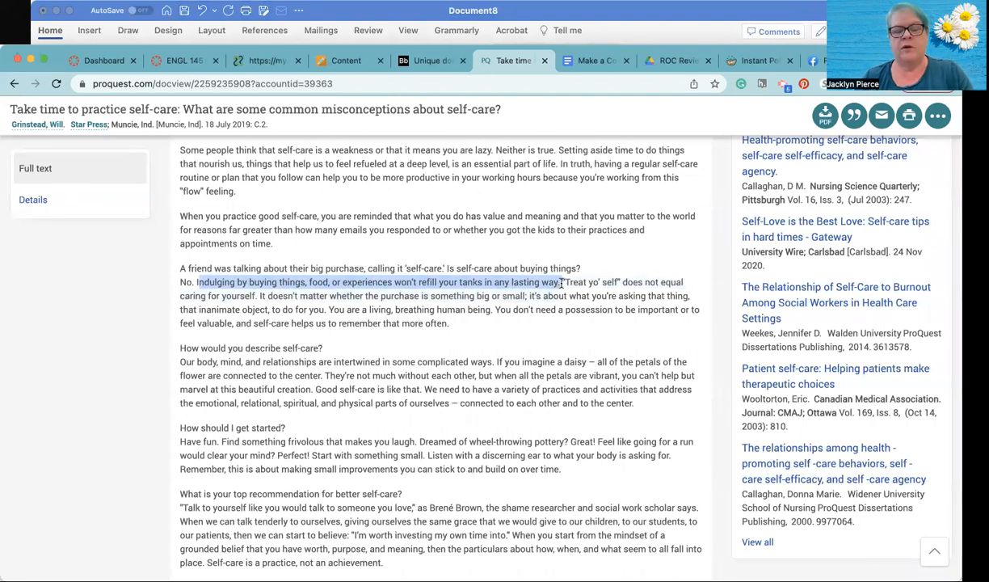
left_click(609, 14)
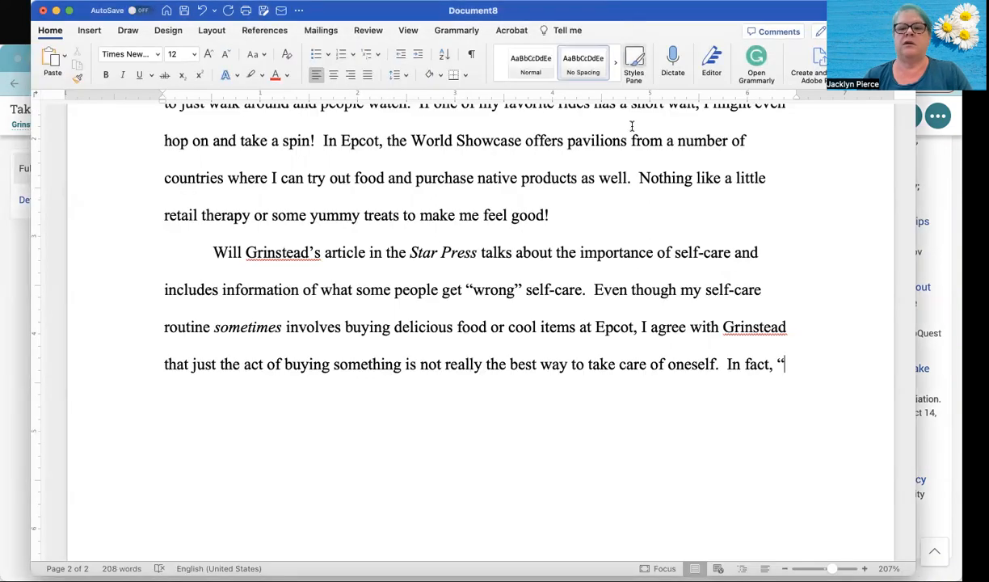
key("super+v")
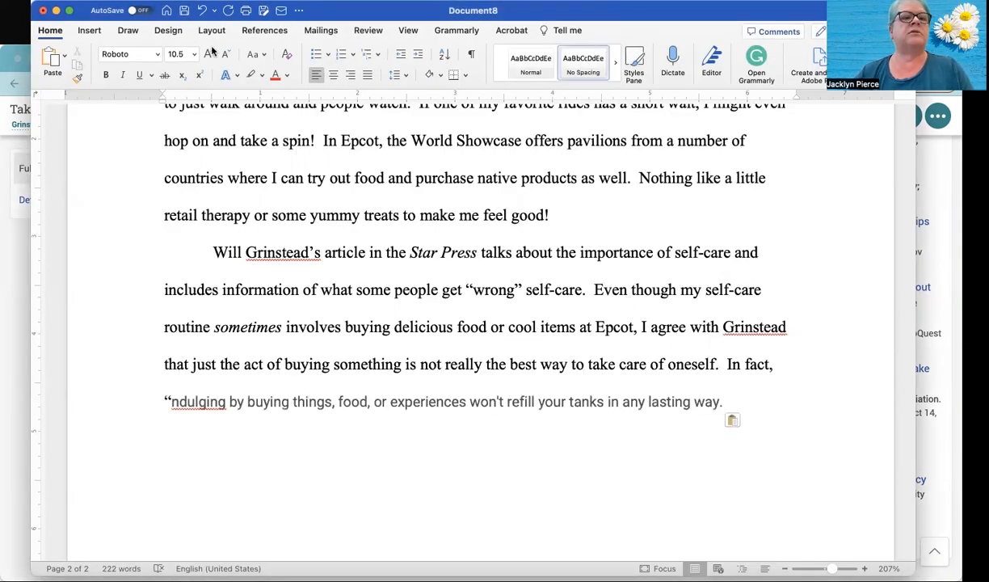
left_click(202, 10)
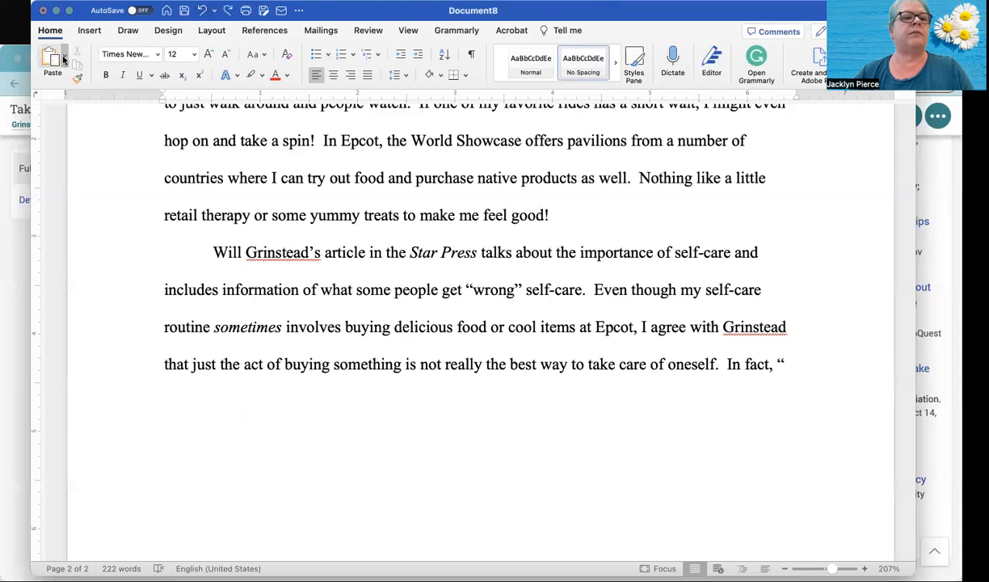
left_click(76, 109)
- Correct the quote's first word to "Indulging" and remove the period after "lasting way"
double_click(170, 401)
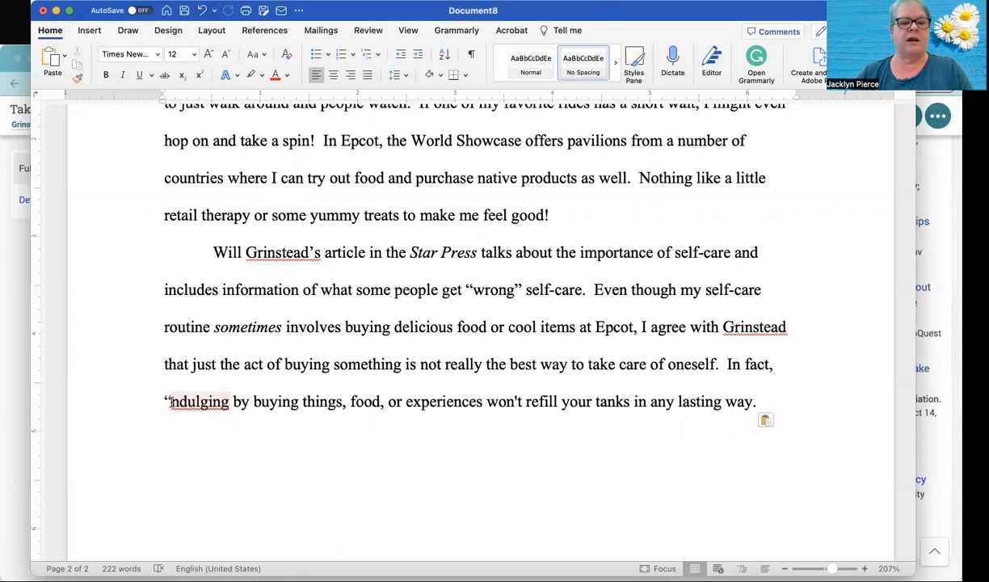
right_click(135, 373)
left_click(158, 433)
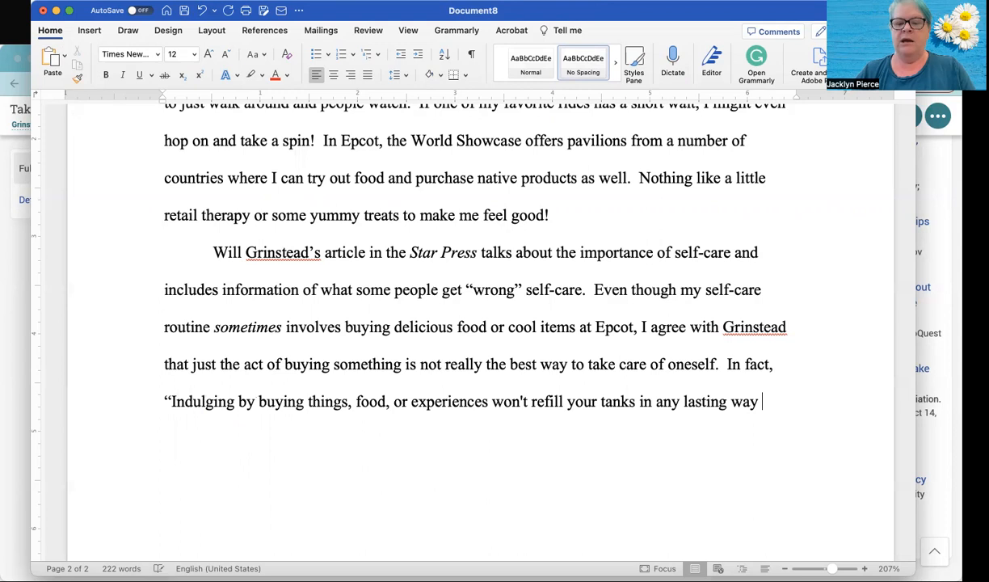
- Close the quotation and begin a parenthetical citation with the article author's last name and the year 2019, followed by a comma
type("(")
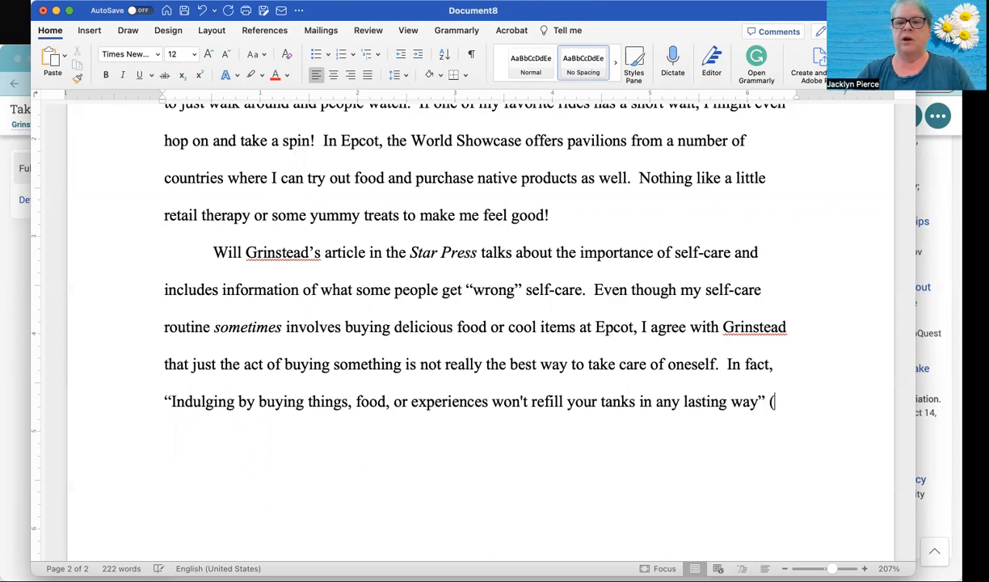
type("Grintstead")
key("BackSpace")
key("BackSpace")
key("BackSpace")
key("BackSpace")
key("BackSpace")
key("BackSpace")
type("stead, 2")
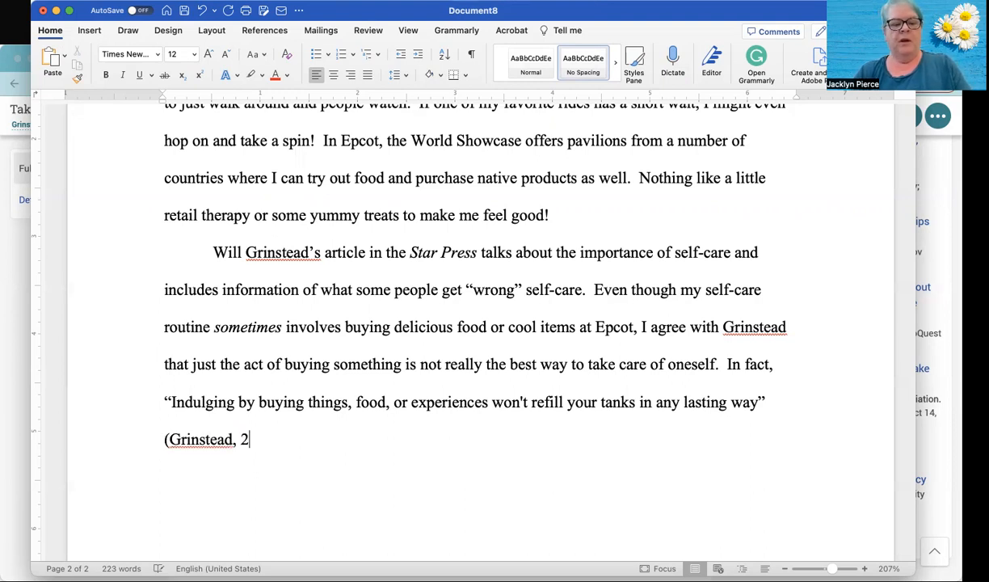
type("019,")
- Check the article's citation details in the browser and complete the in-text citation in Word with "p. C.2" and a closing parenthesis
left_click(8, 368)
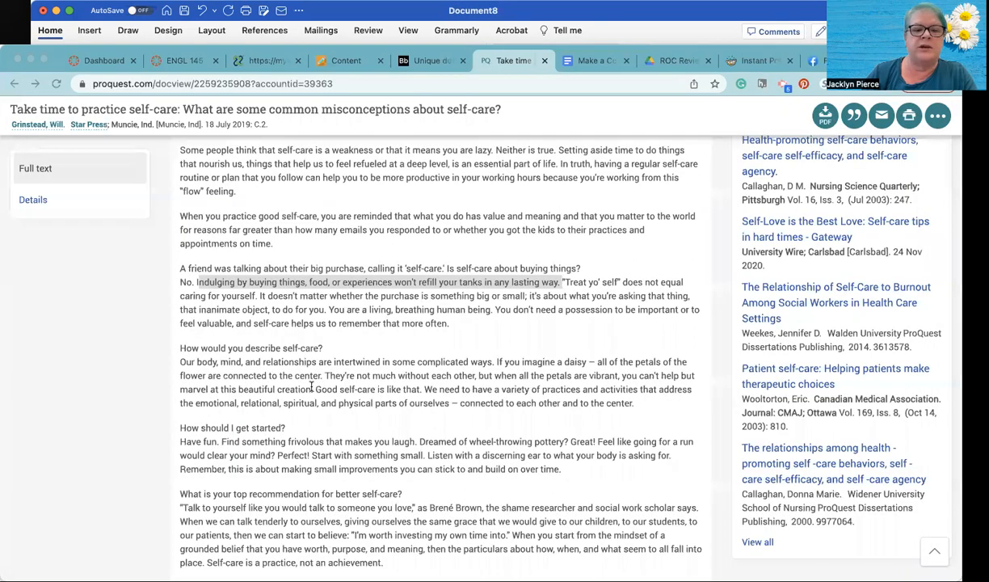
scroll(429, 415, "down", 1)
scroll(428, 416, "up", 5)
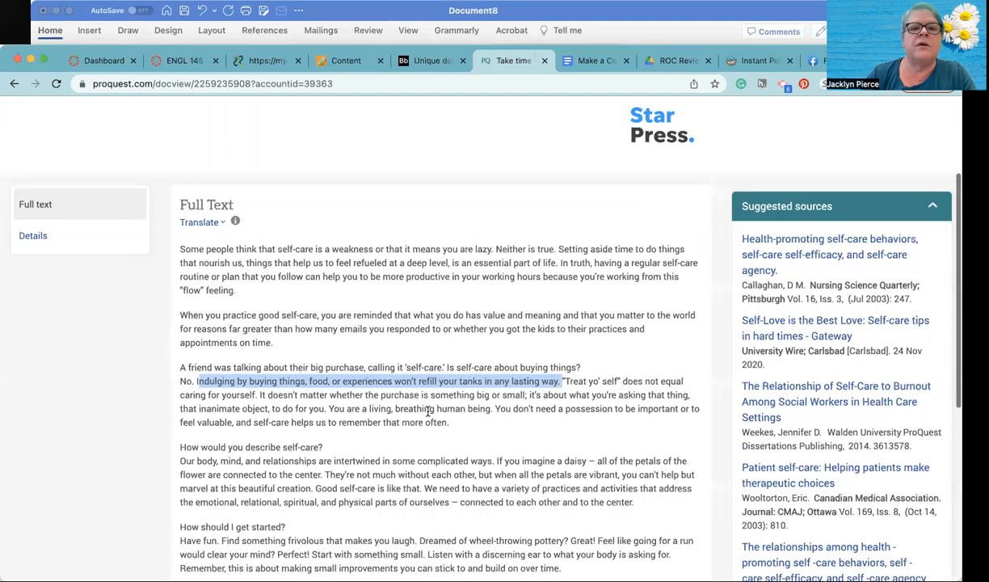
left_click(691, 14)
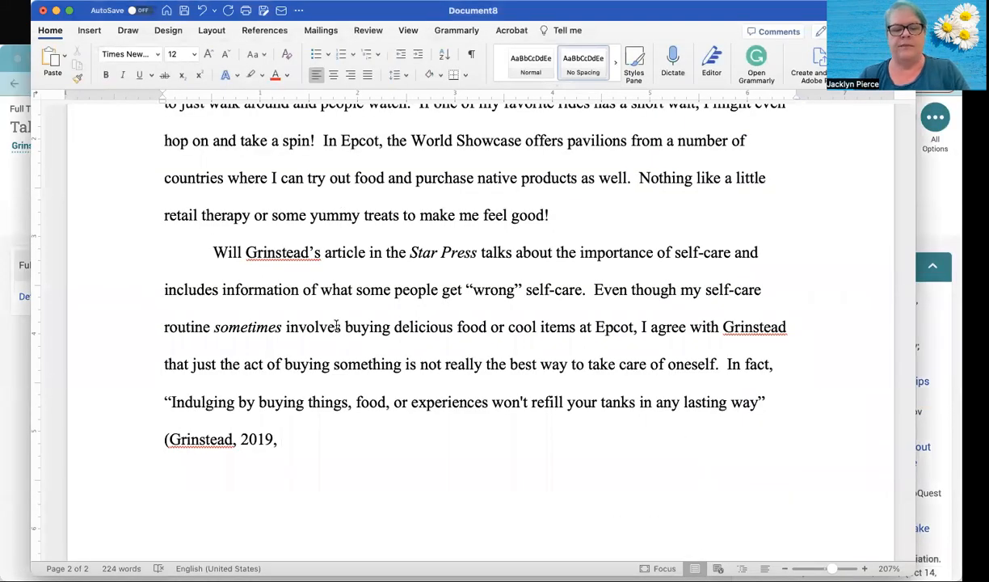
type("p")
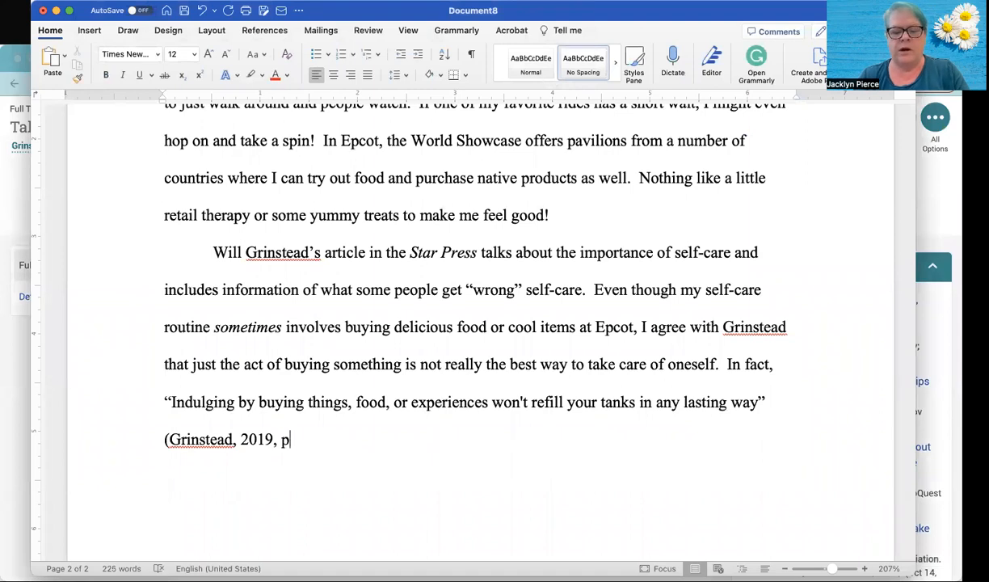
type(".")
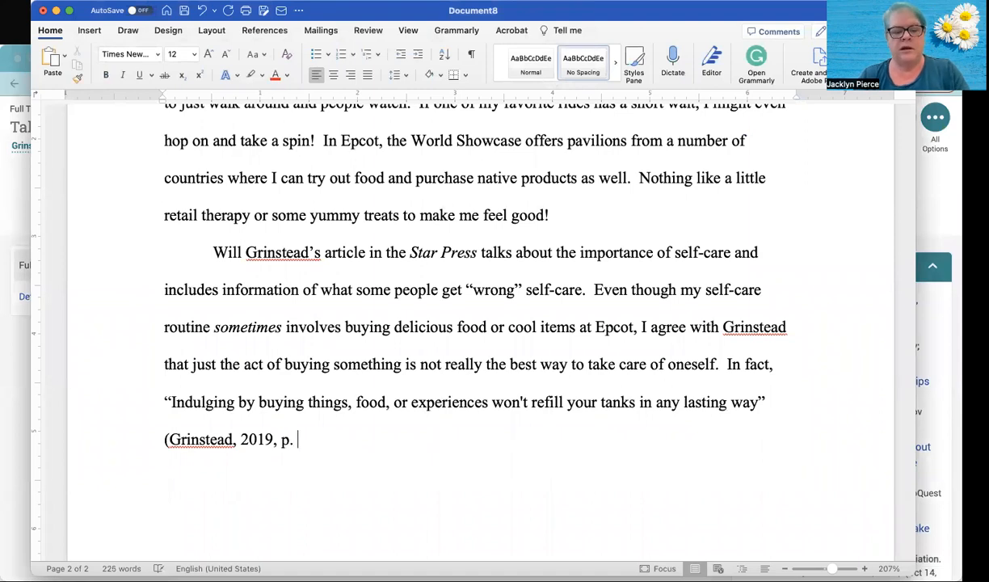
type(" C.2)")
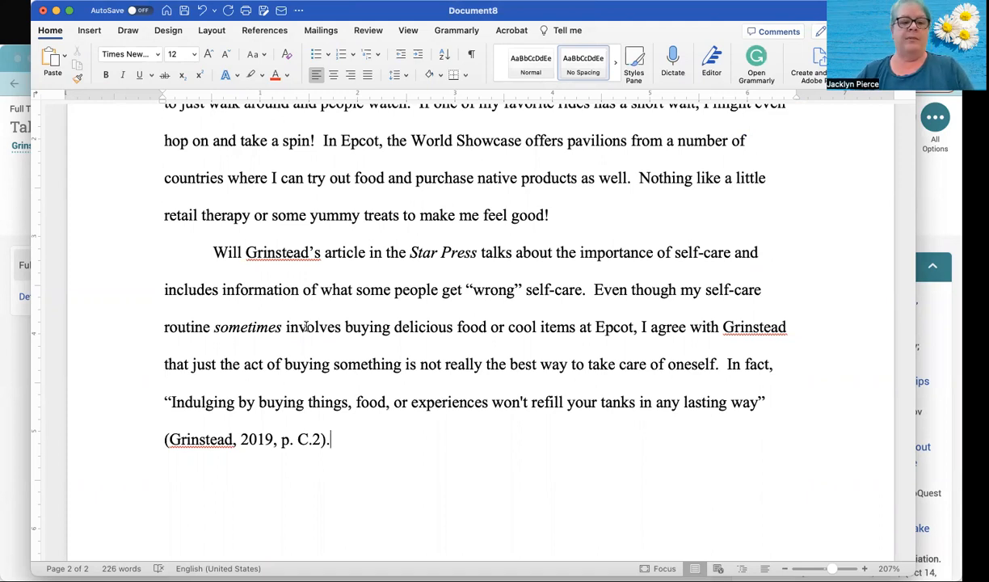
- End the cited sentence with a period and add the sentence "He is absolutely write."
type(".  He's")
key("BackSpace")
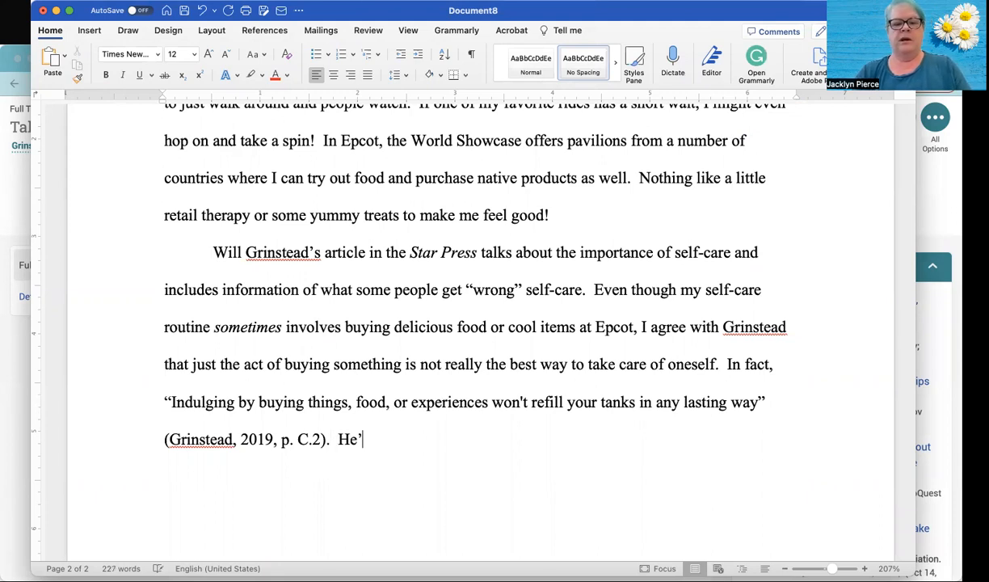
type("is a")
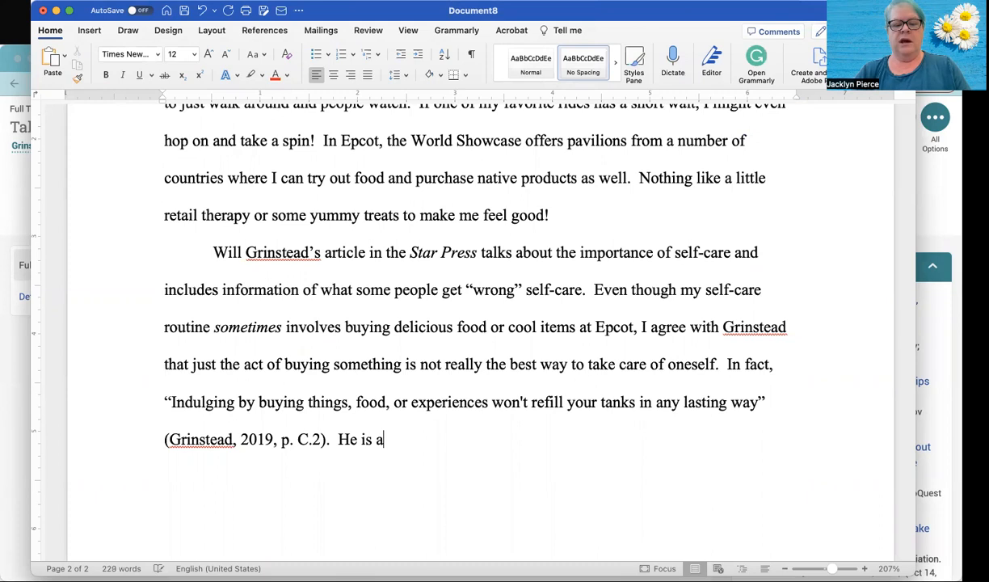
type("bsolutely w")
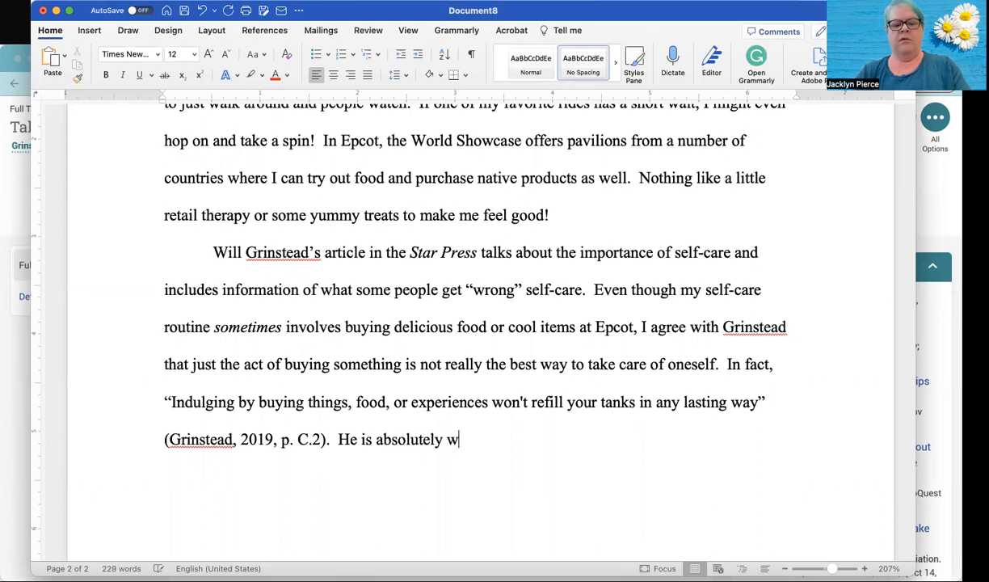
type("rite.")
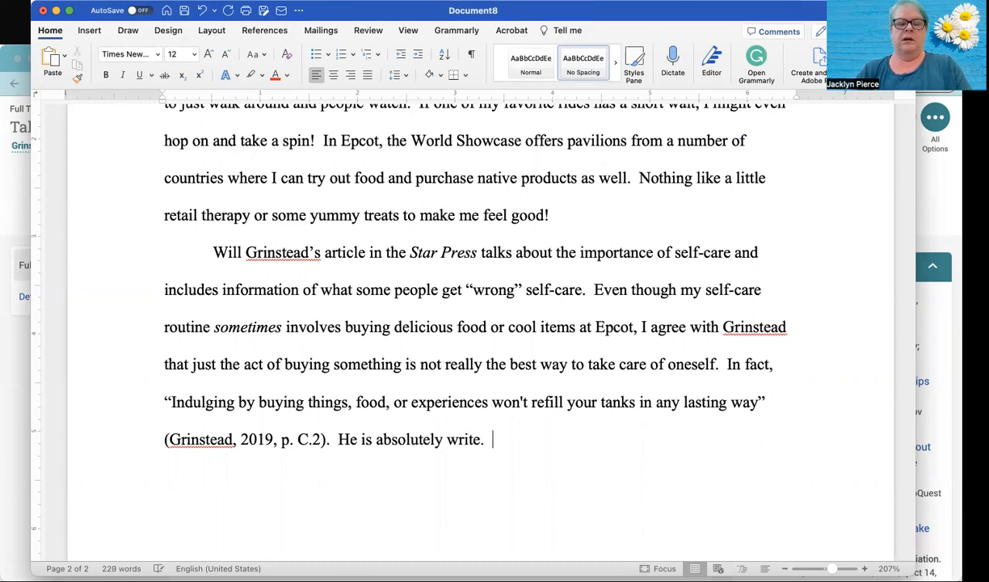
type("  Money")
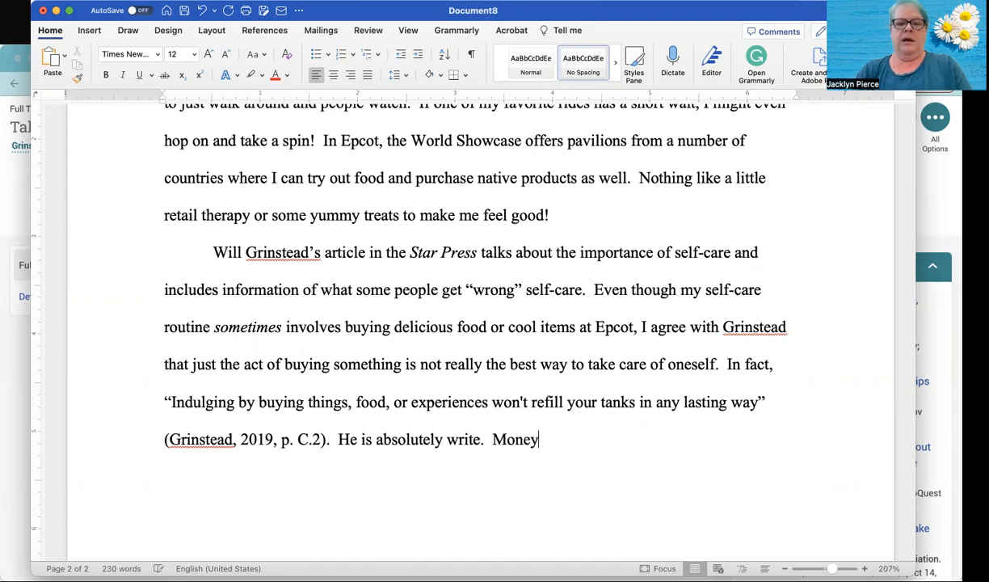
type(" and mater")
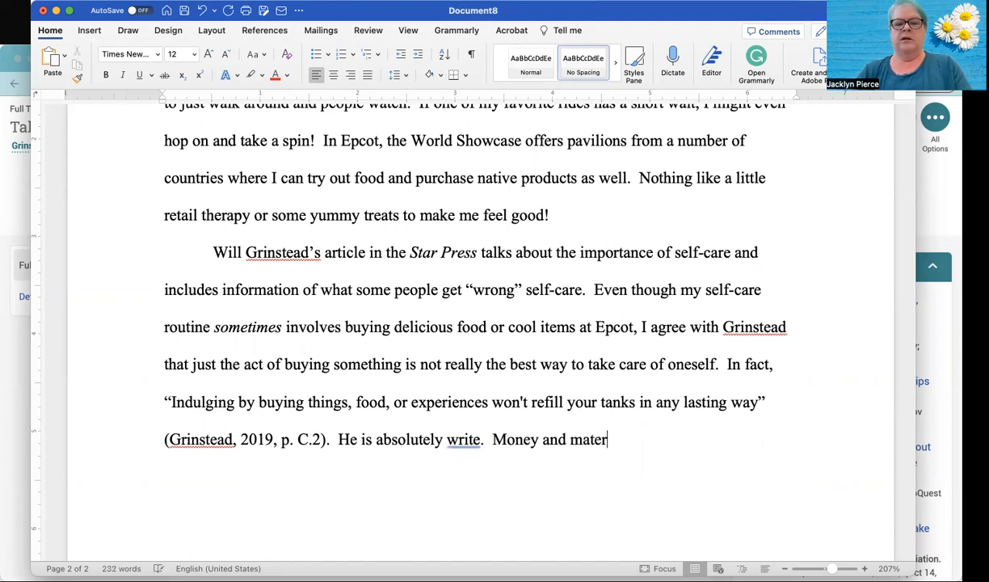
type("ials do n")
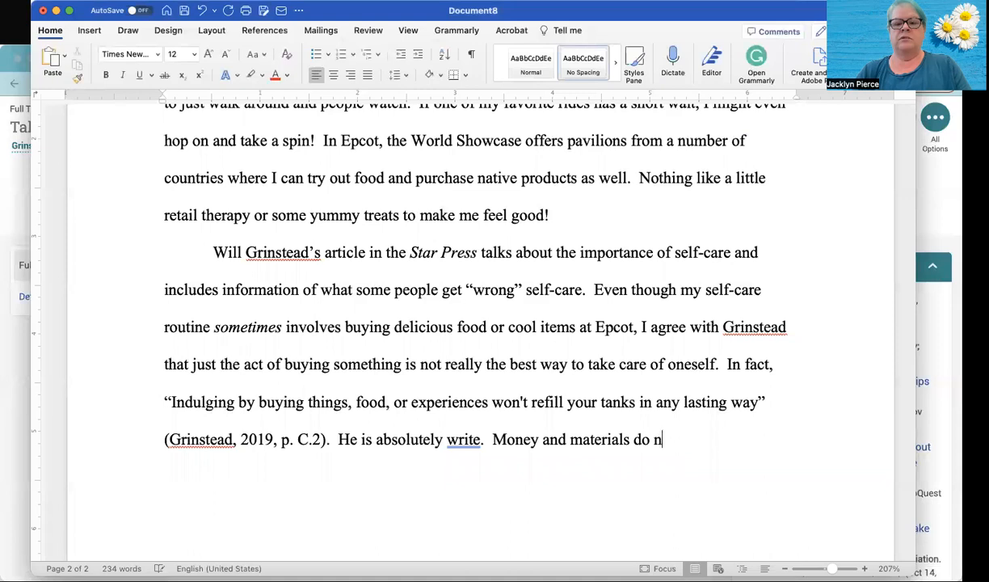
type("ot buy ")
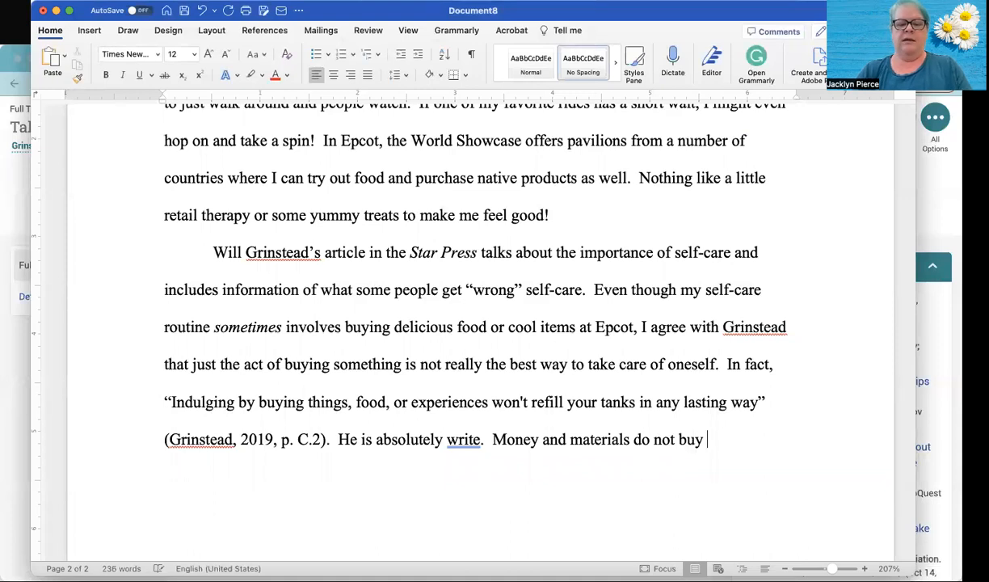
type("peace or")
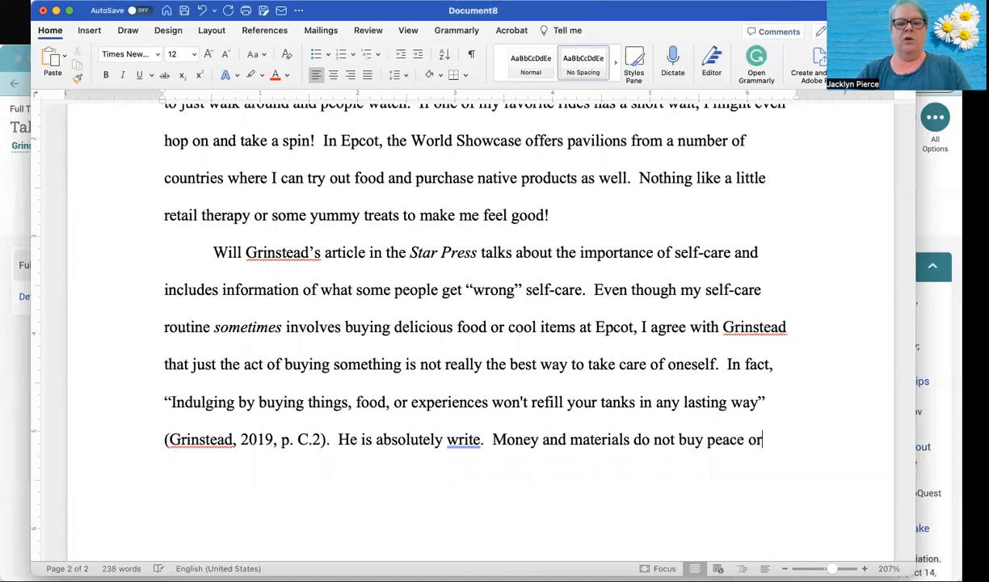
- Correct "write" to "right" and change "materials" to "material things" in the last two sentences
double_click(463, 439)
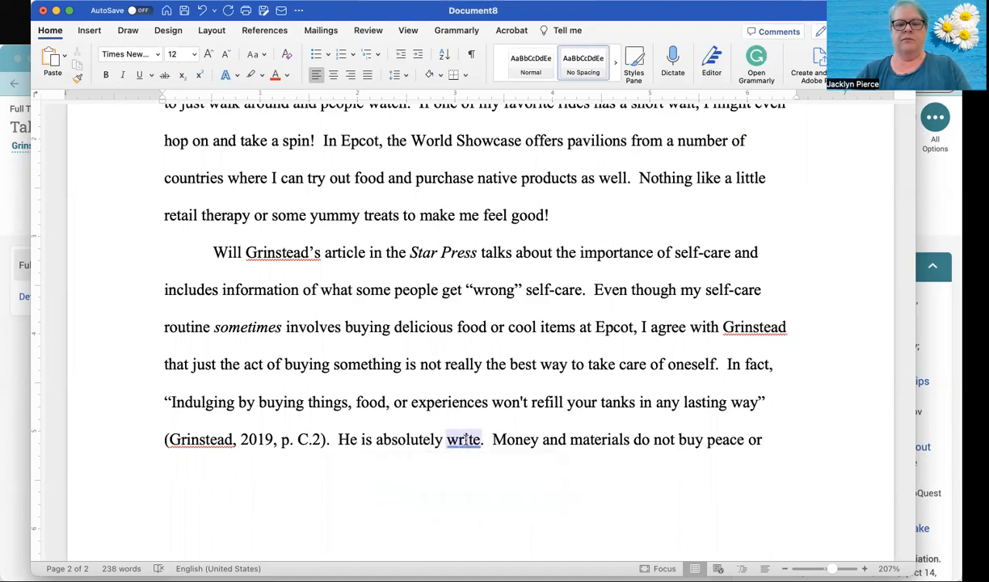
type("right")
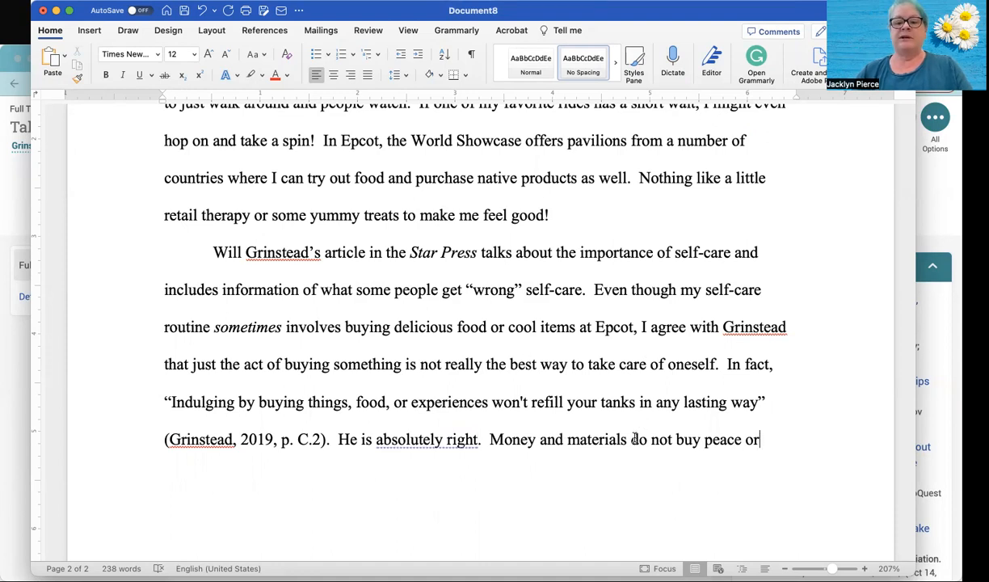
key("BackSpace")
type("thing")
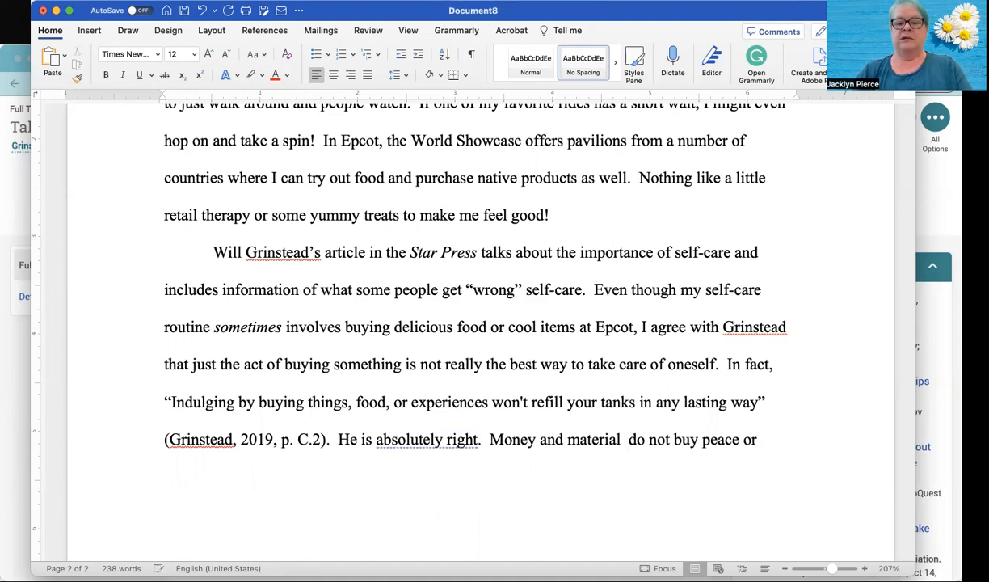
type("s")
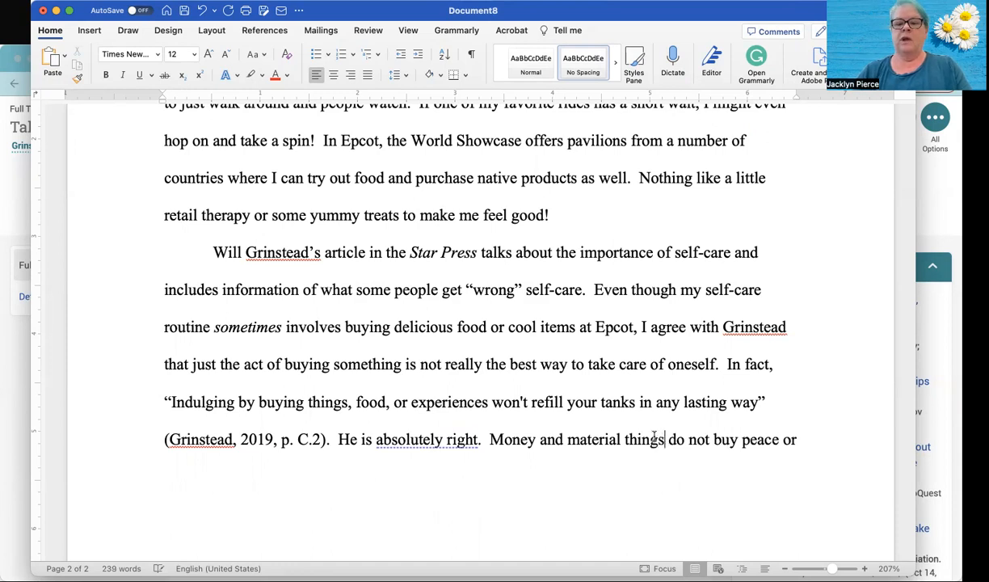
type(" do not buy peace or happiness")
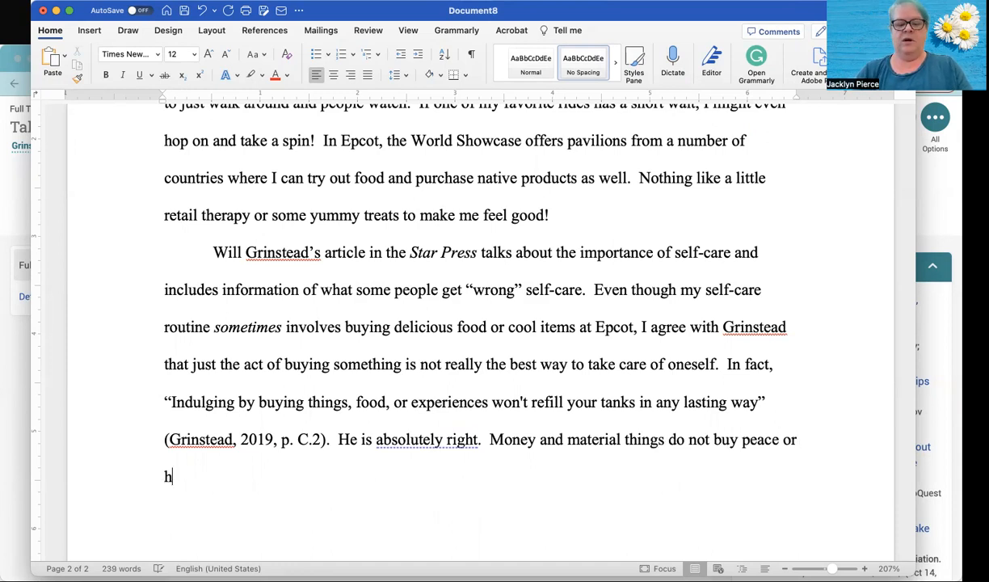
type(".  ")
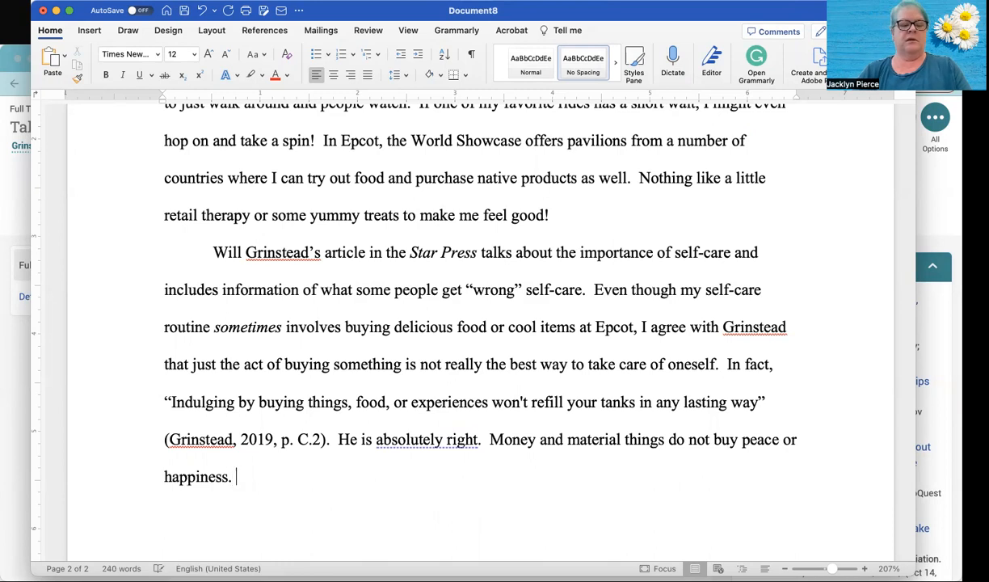
type("Instea")
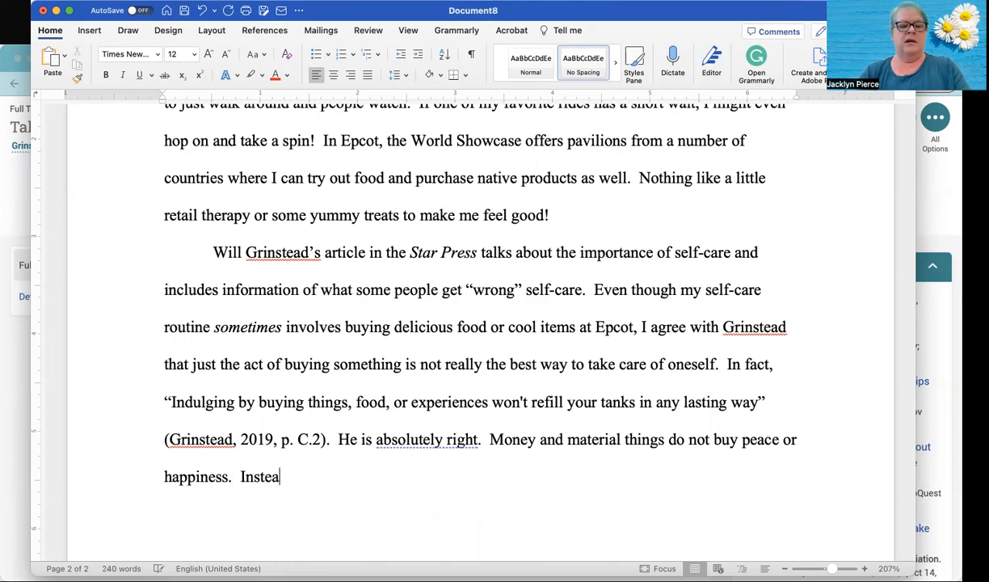
type("d, what")
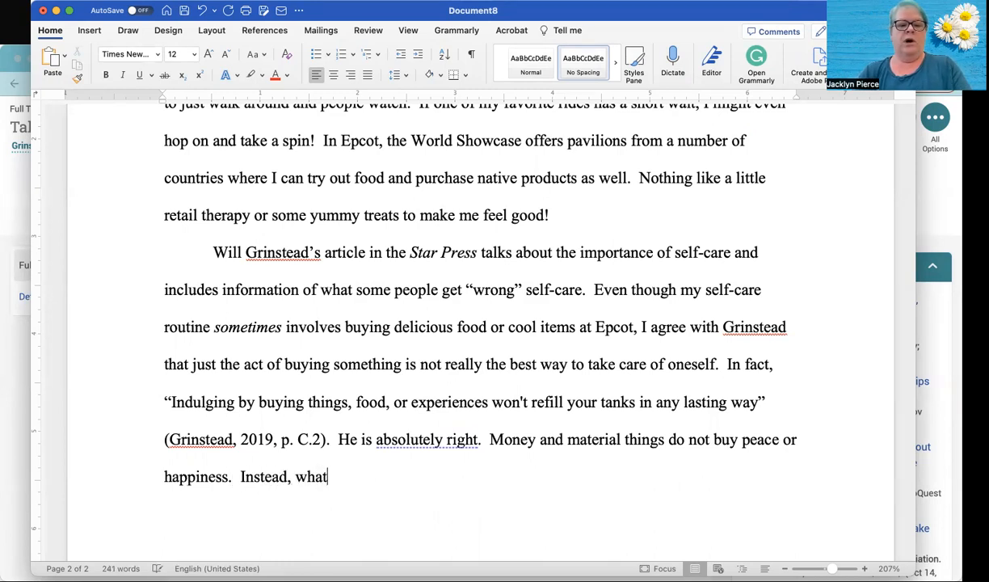
type(" I really ")
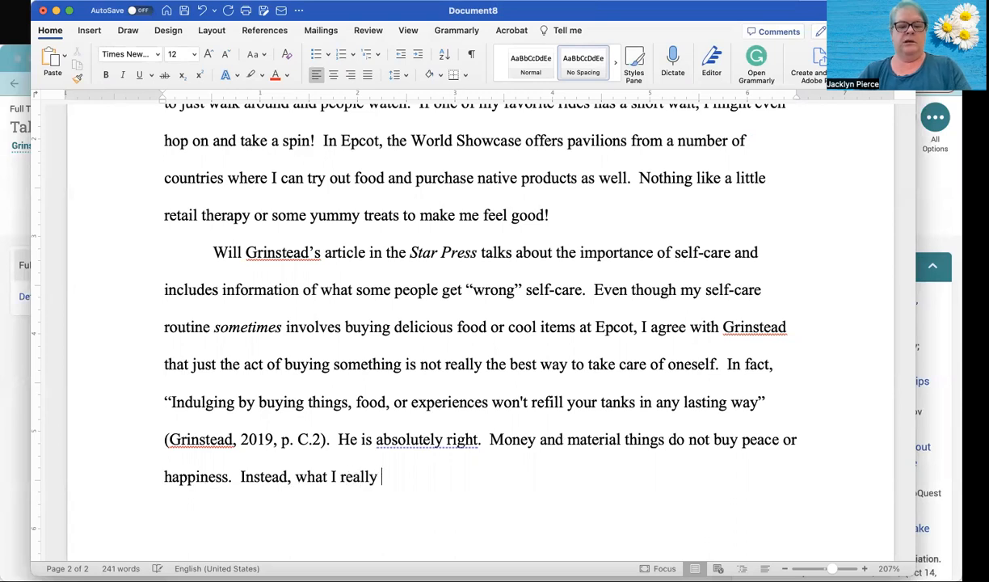
type("take awa")
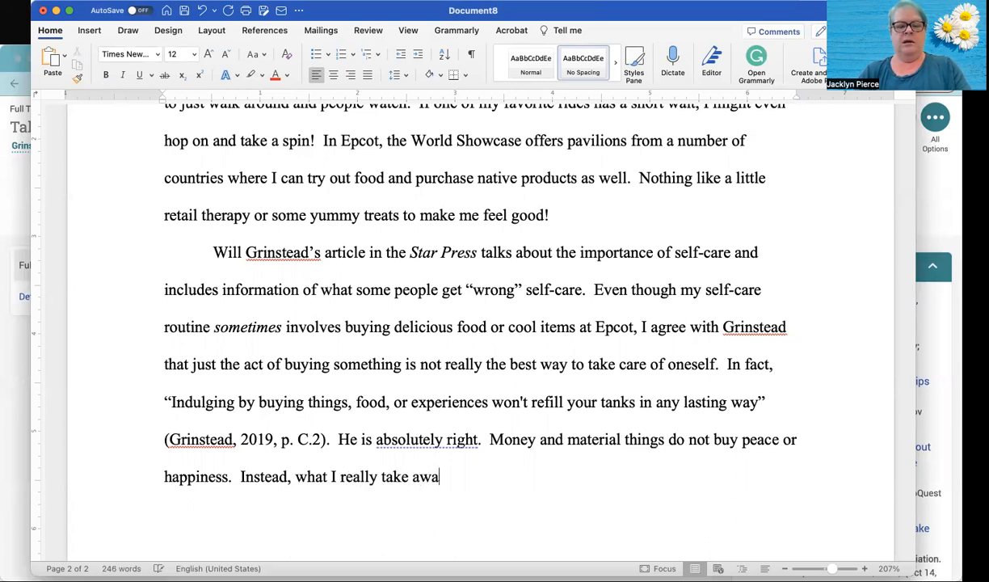
type("y from strolling around Ep")
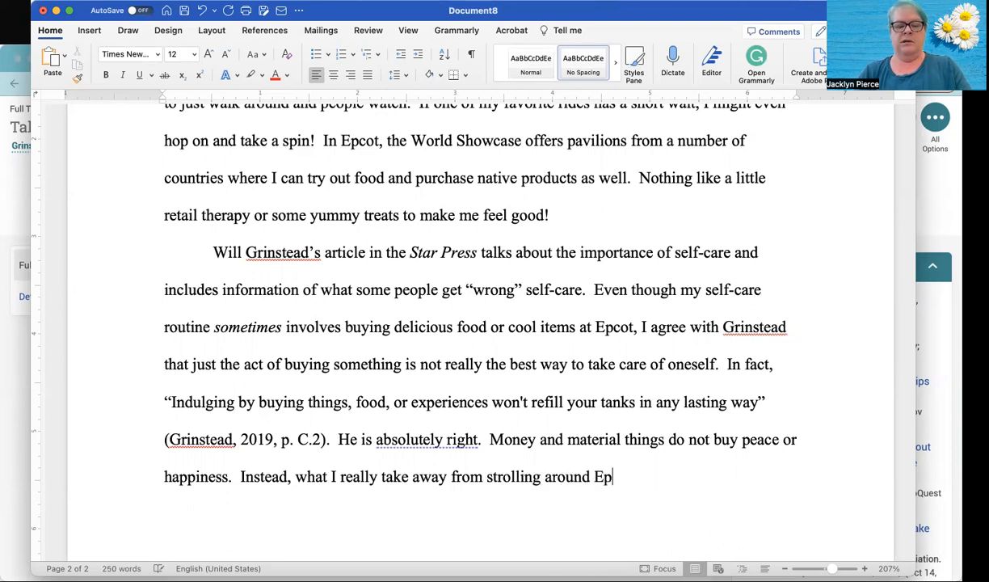
type("cot is a b")
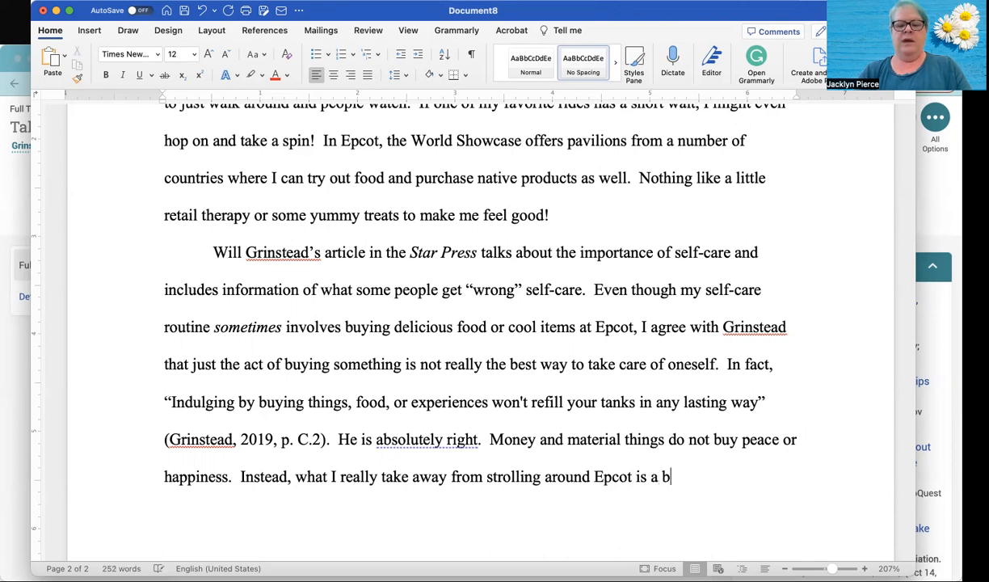
- Complete the Epcot sentence with "a bit of nature, exercise, and observation."
key("BackSpace")
type("bit o")
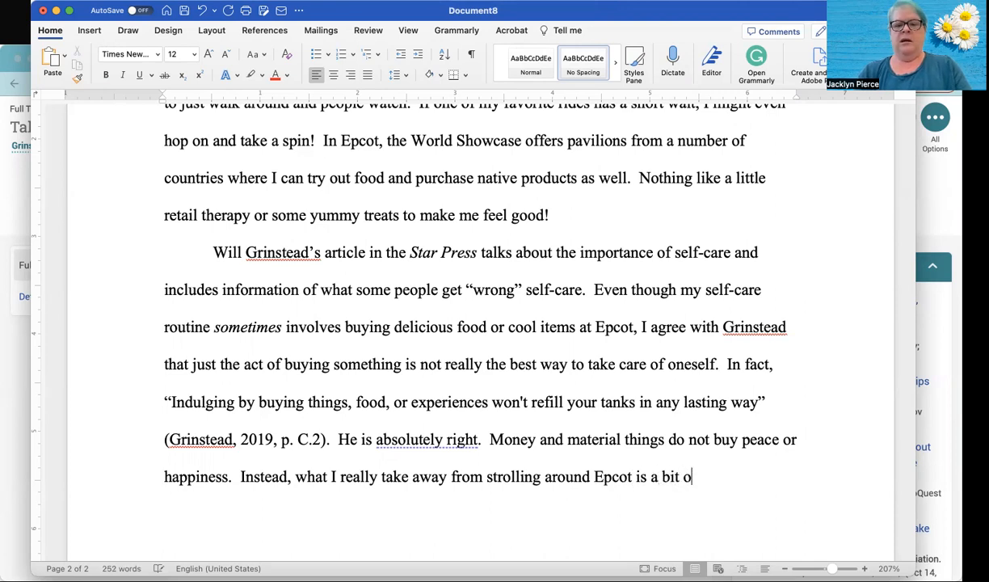
type("f nature,")
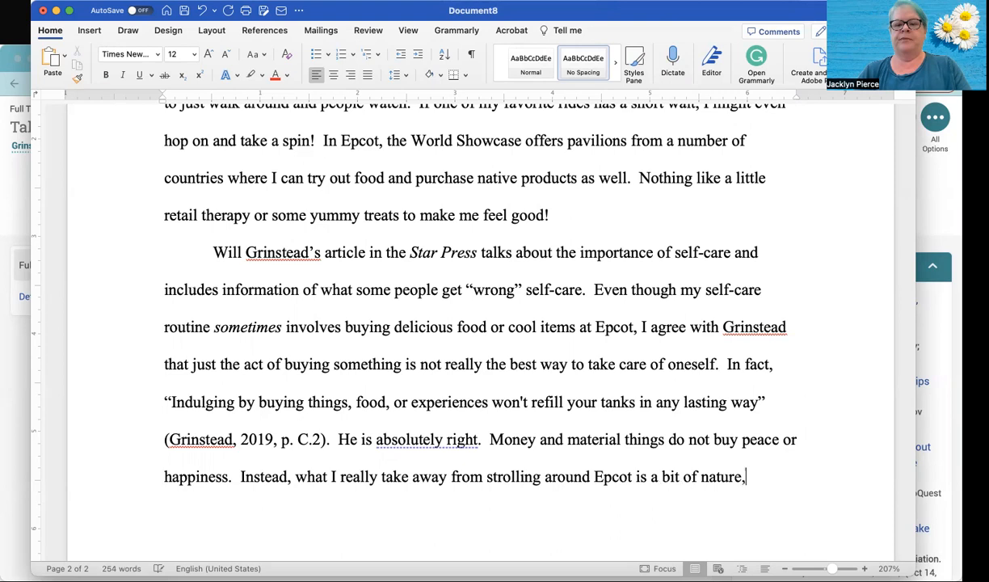
type(" exercise, and")
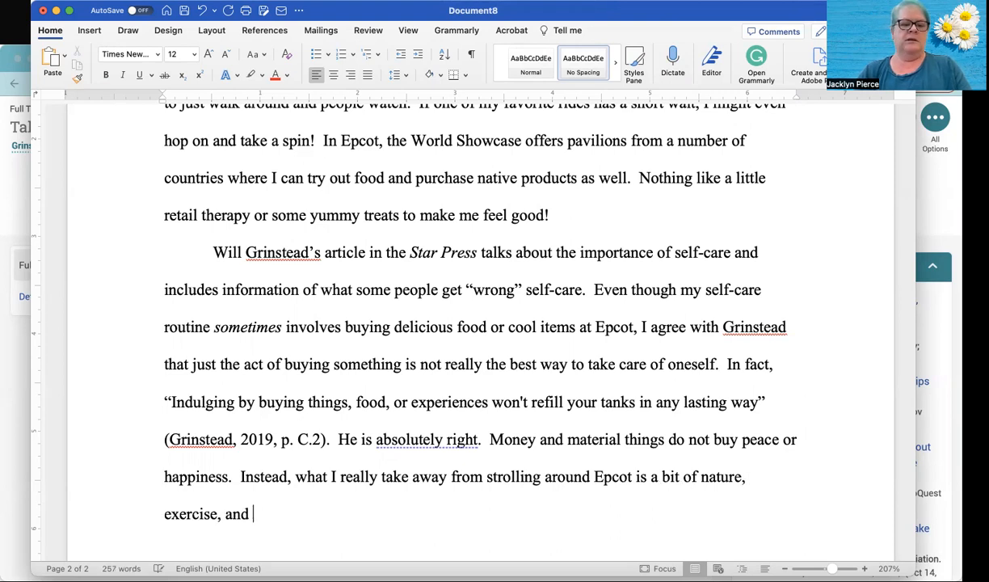
type(" people")
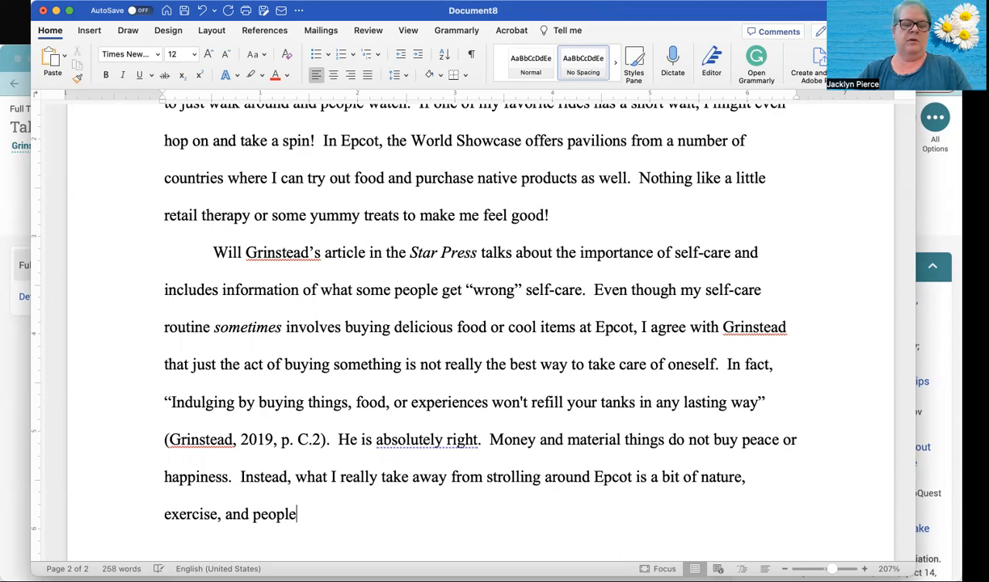
key("BackSpace")
key("BackSpace")
key("BackSpace")
key("BackSpace")
key("BackSpace")
key("BackSpace")
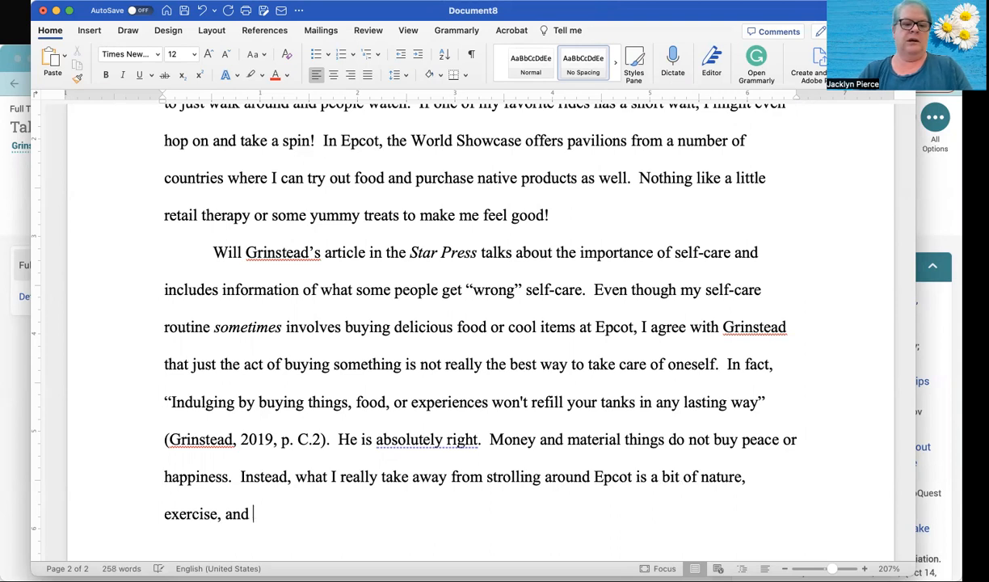
type("obser")
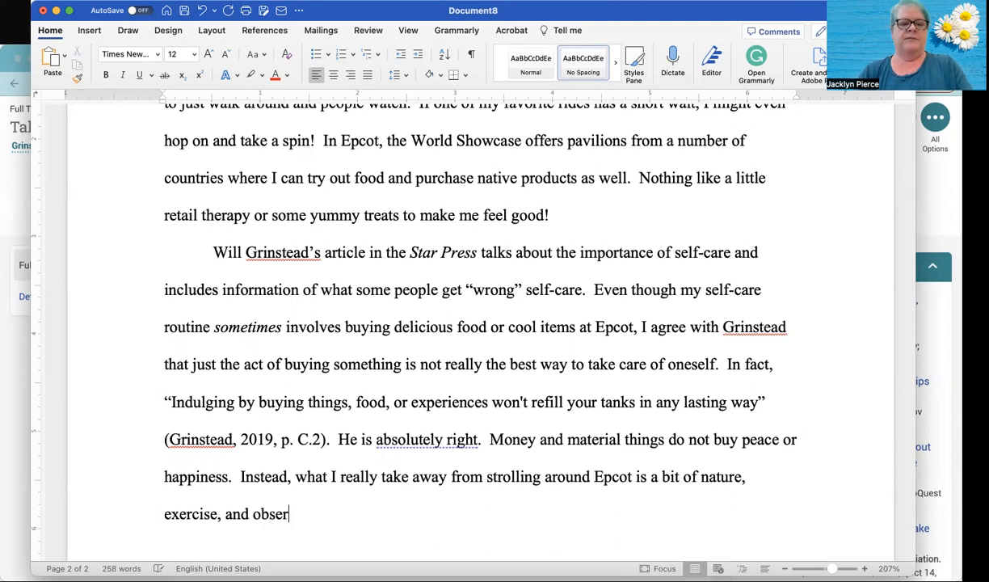
type("vation.")
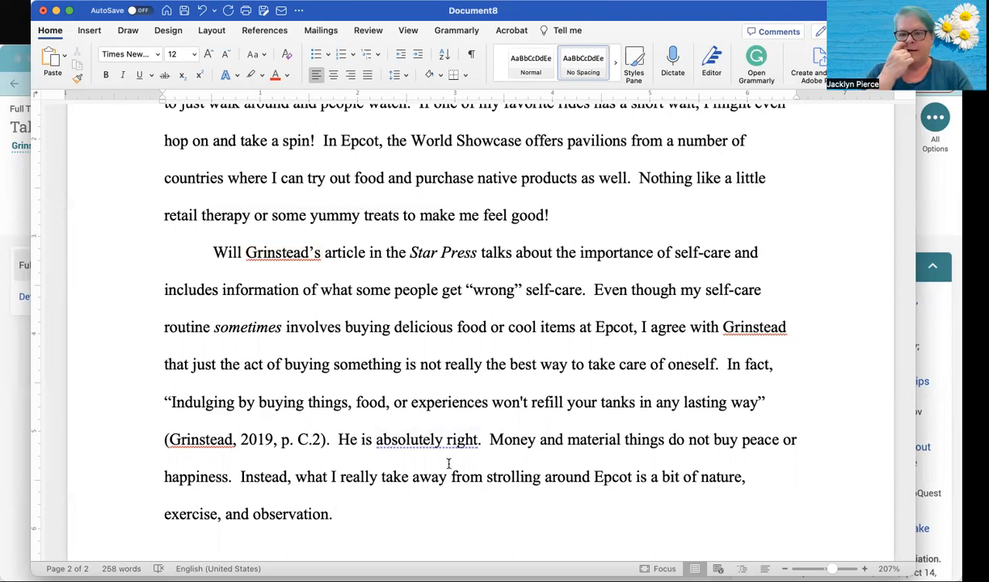
- Insert a page break below the second paragraph to start a new page
scroll(449, 463, "down", 3)
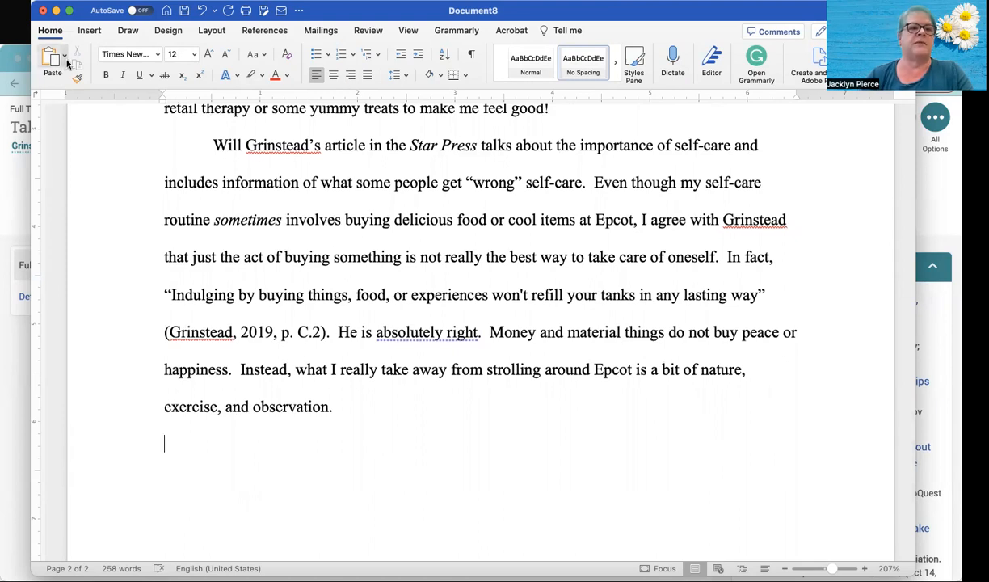
left_click(90, 32)
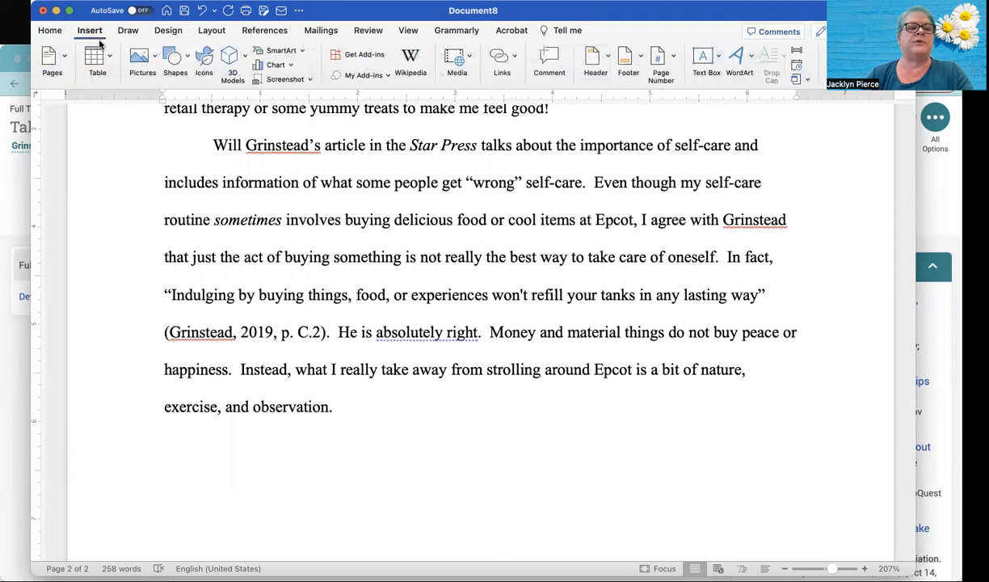
left_click(51, 59)
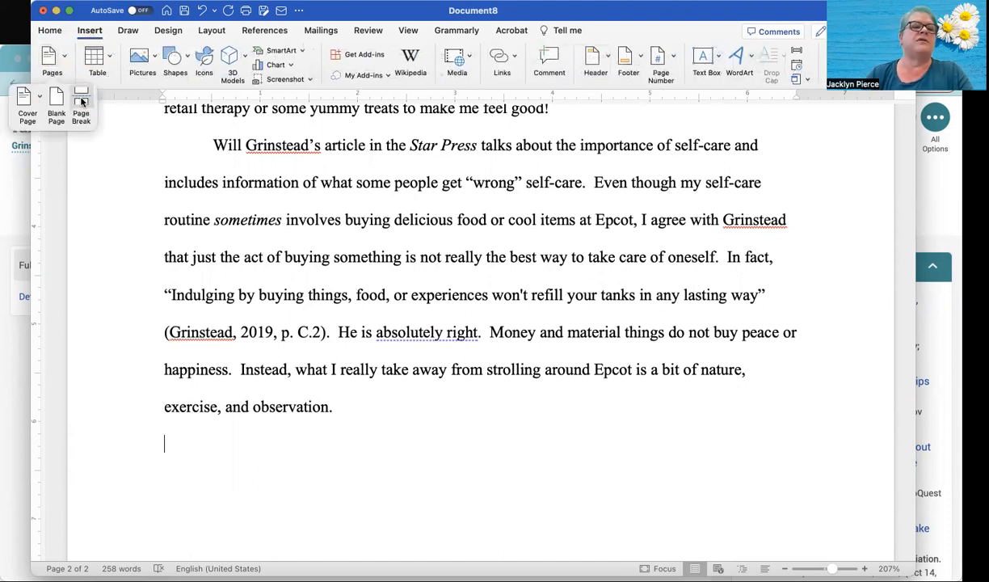
left_click(81, 101)
scroll(111, 224, "down", 3)
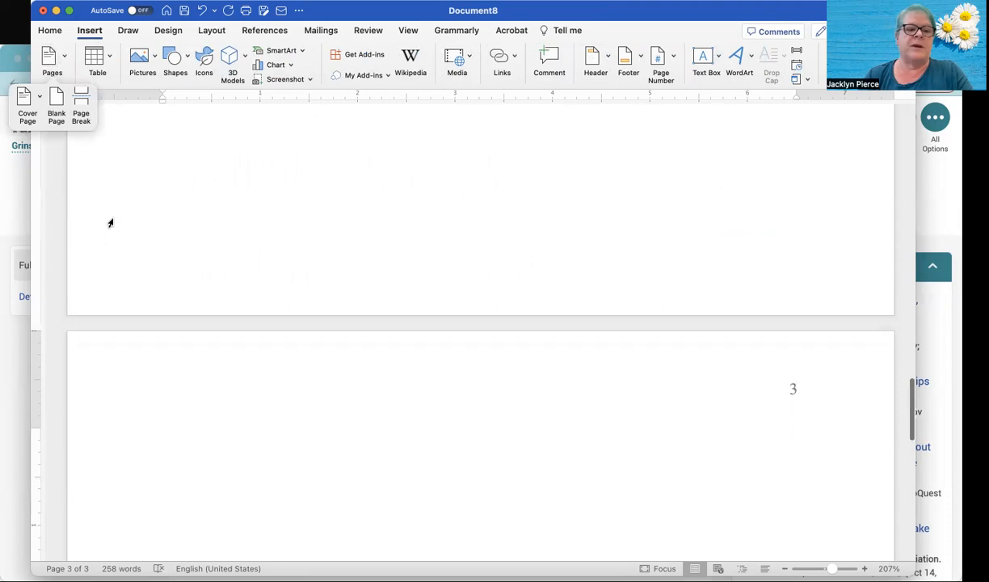
- Add the centered heading "References" at the start of page 3
left_click(50, 29)
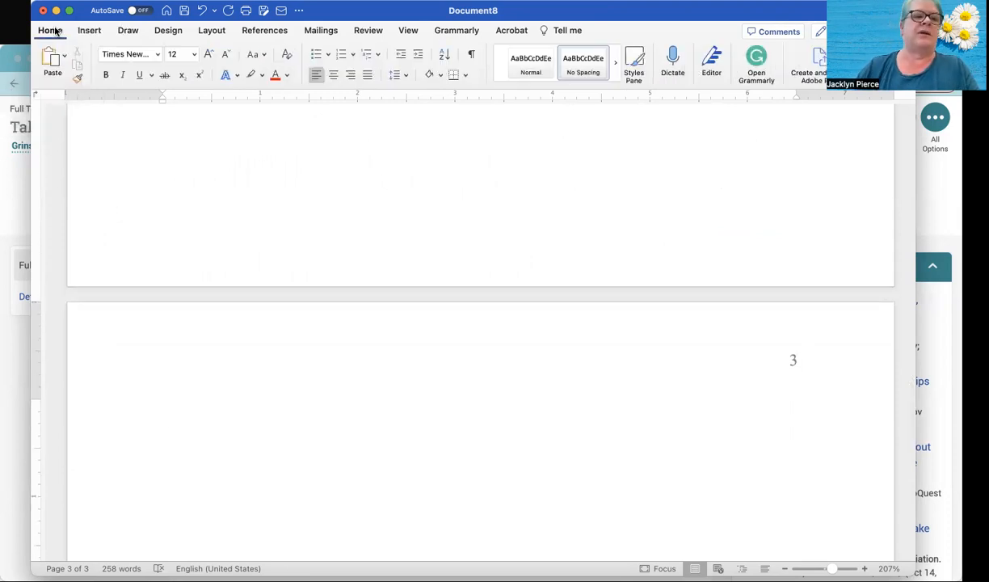
left_click(331, 78)
type("R")
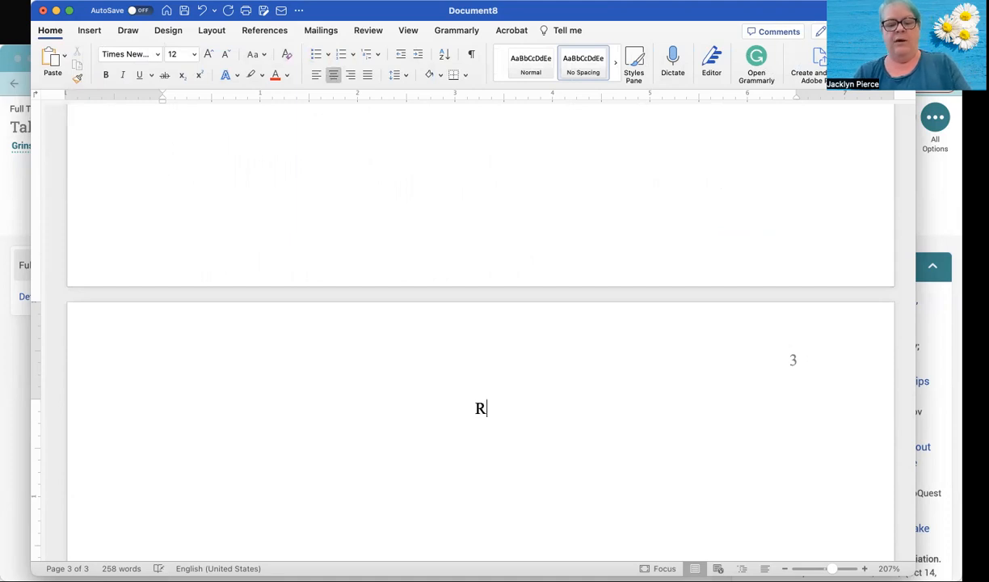
type("eferences")
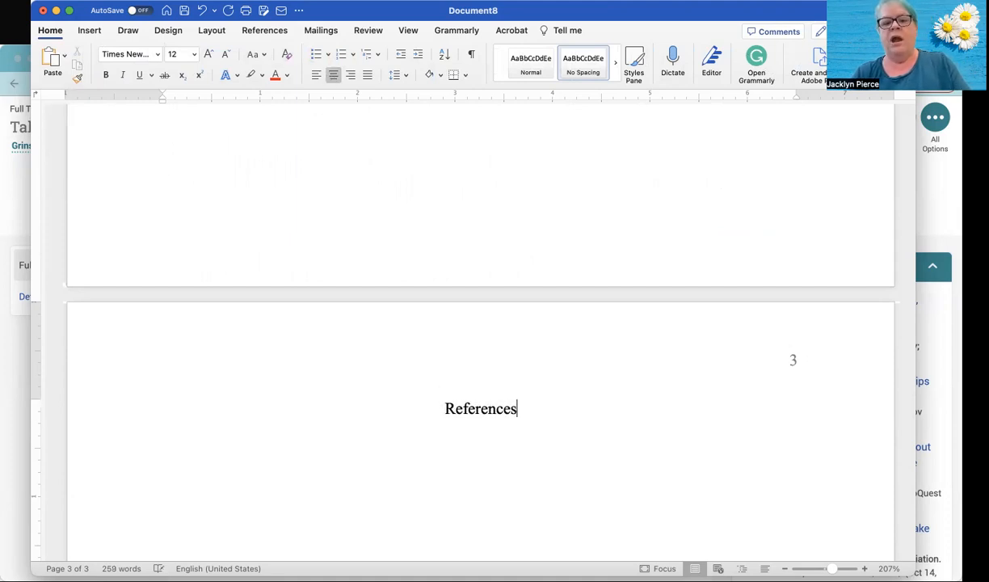
- Start a left-aligned line below the References heading and give it a 0.5-inch hanging indent
key("Return")
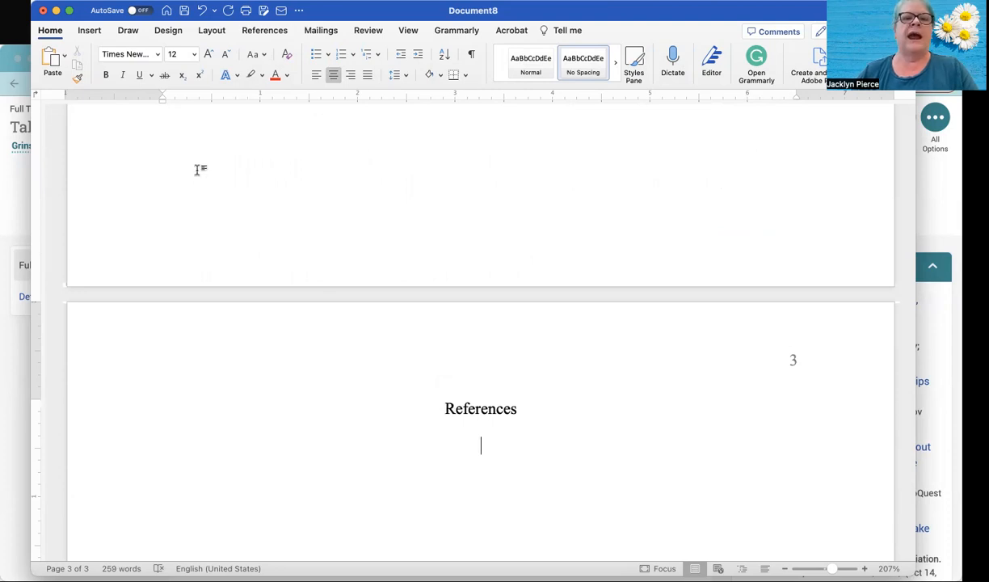
left_click(315, 75)
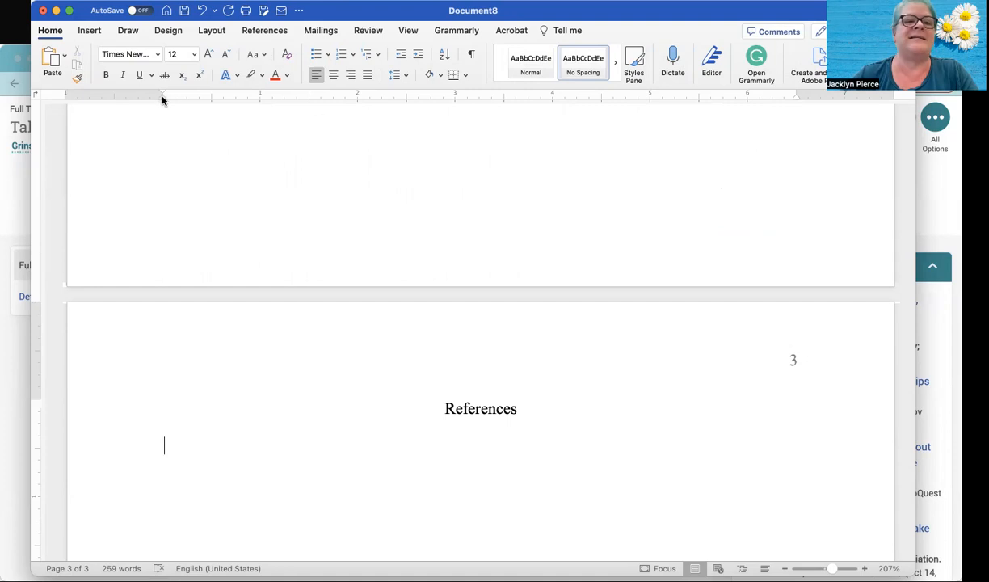
left_click_drag(162, 100, 209, 105)
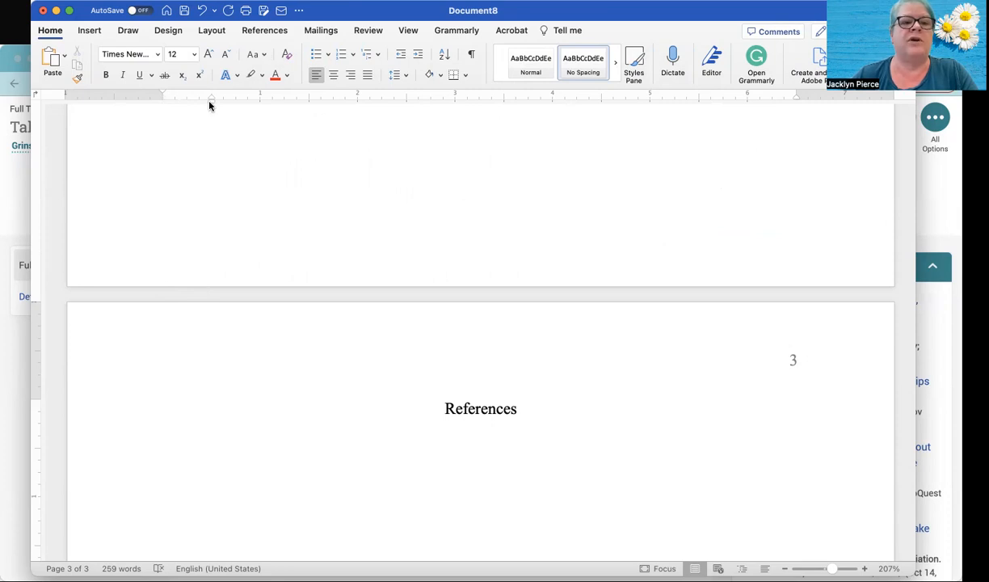
- Copy the article's APA 7th edition citation from ProQuest in the browser and paste it under the References heading in Word
left_click(11, 387)
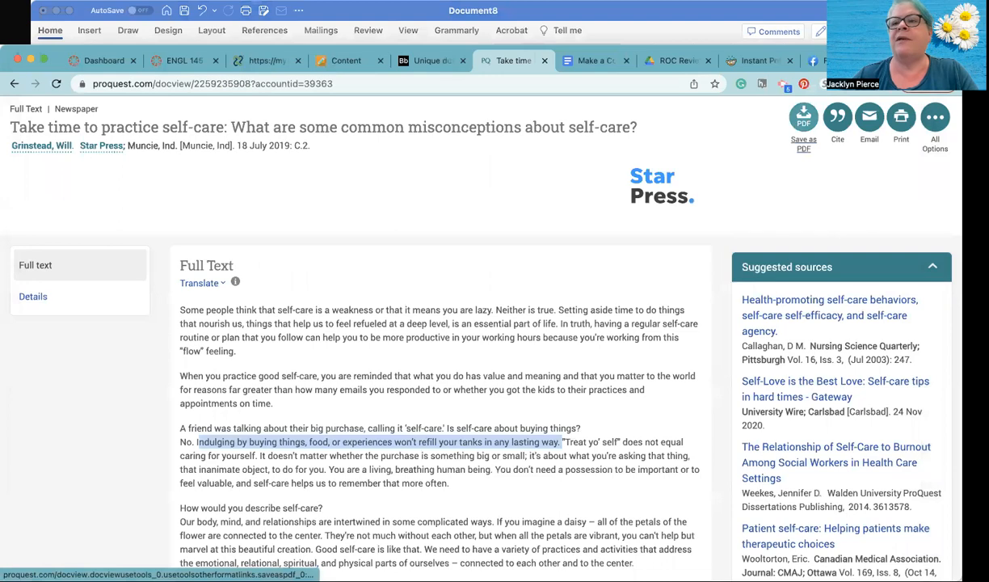
left_click(837, 121)
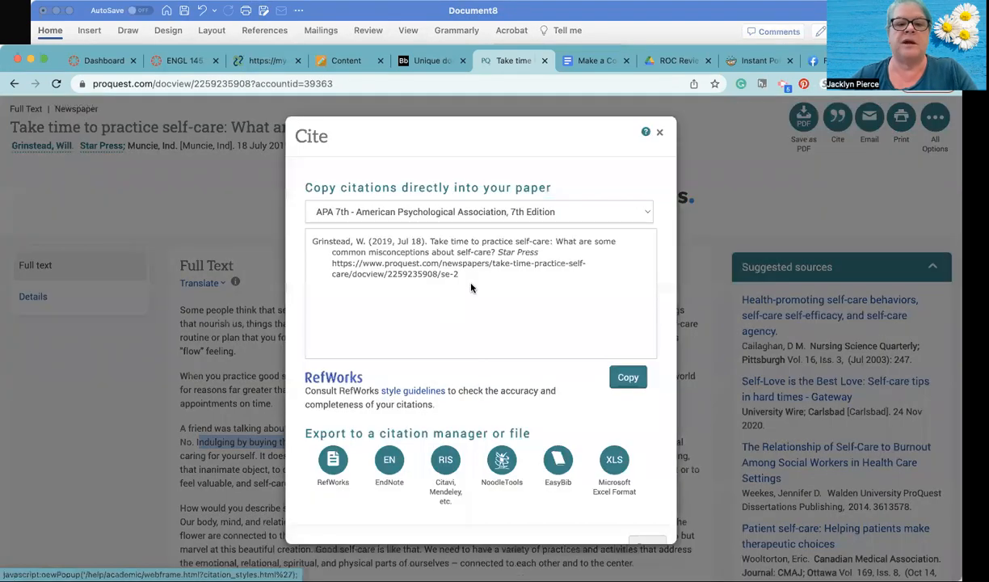
left_click_drag(463, 278, 302, 246)
key("super+c")
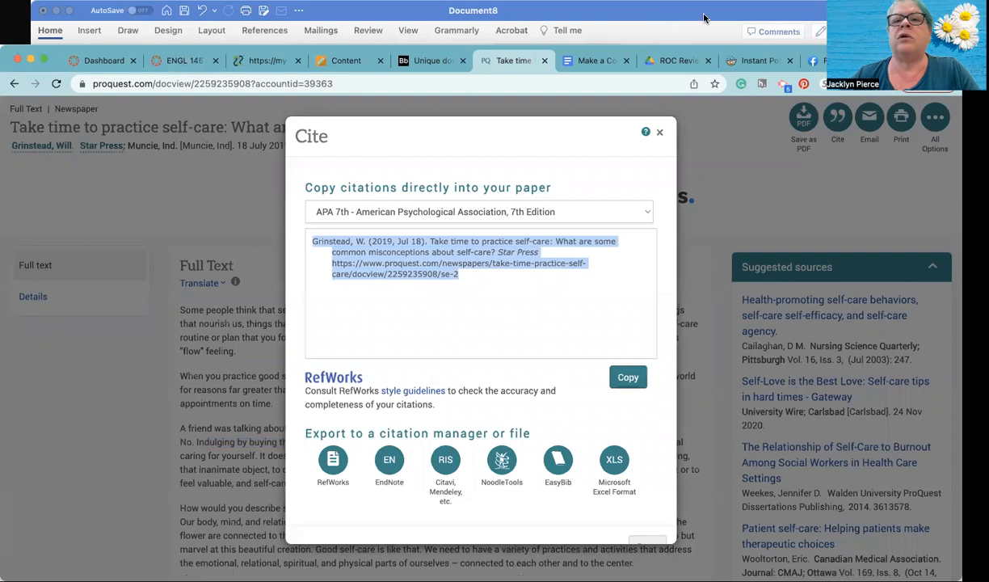
left_click(760, 21)
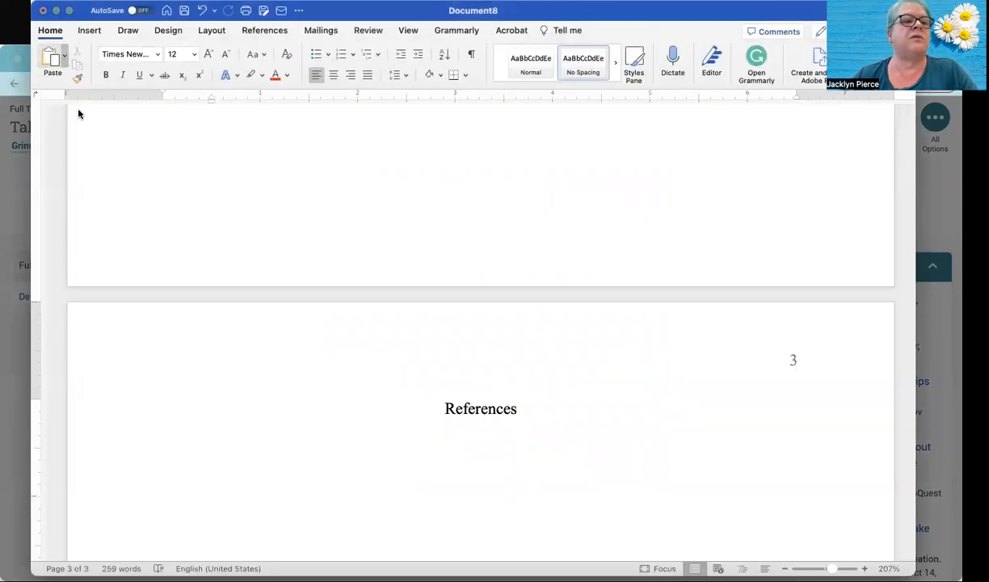
key("super+v")
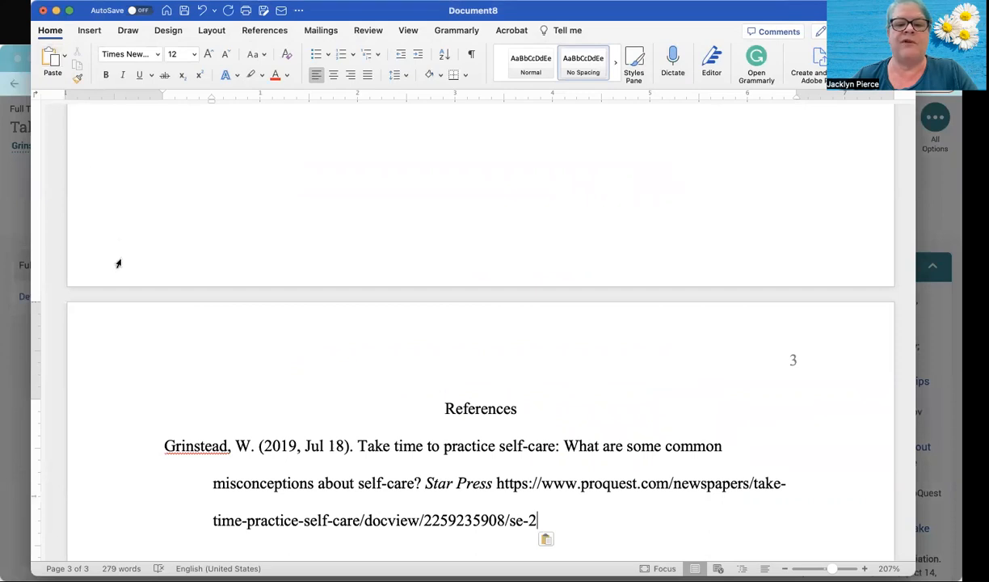
scroll(117, 263, "down", 2)
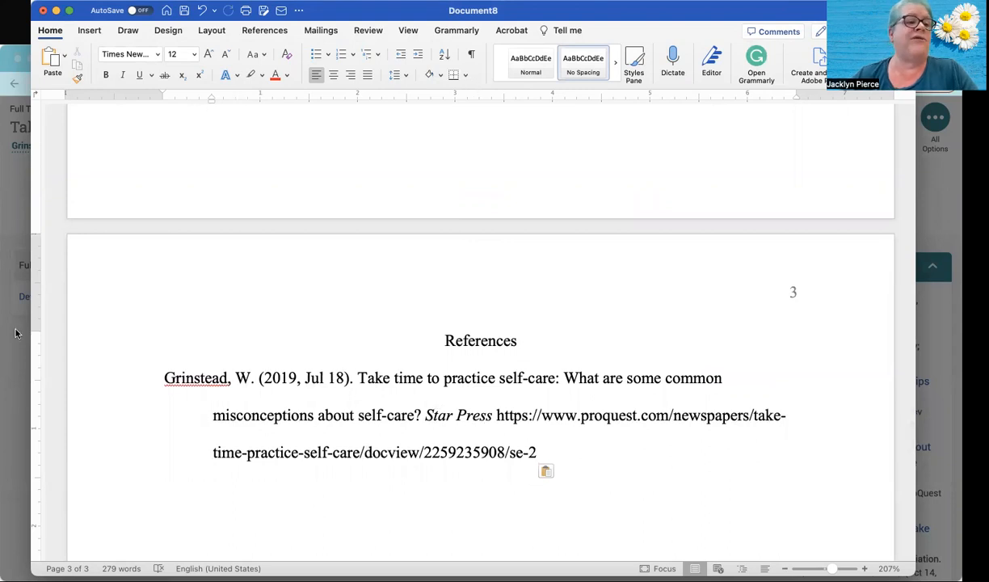
- Return to the browser and close the citation window and the article's tab
left_click(16, 356)
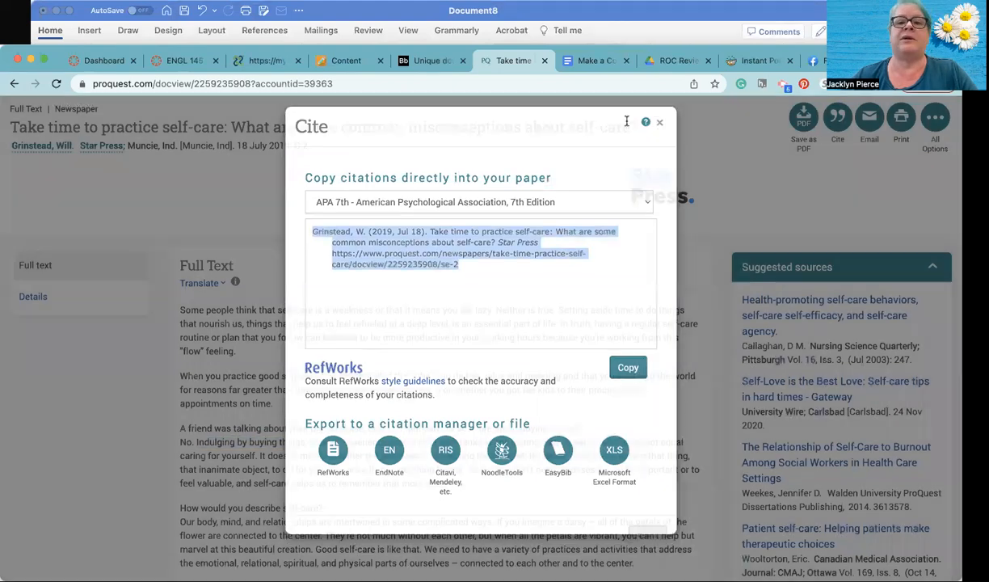
left_click(660, 122)
left_click(544, 61)
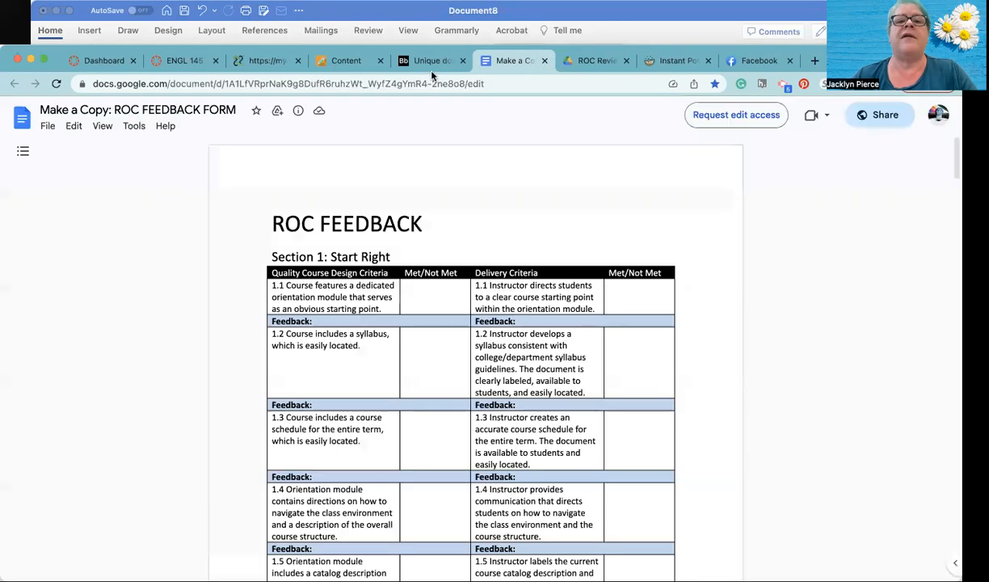
- Review the assignment instructions for the two paragraphs, the direct quote and the in-text citation in the Unique document PDF
left_click(429, 61)
scroll(438, 279, "up", 1)
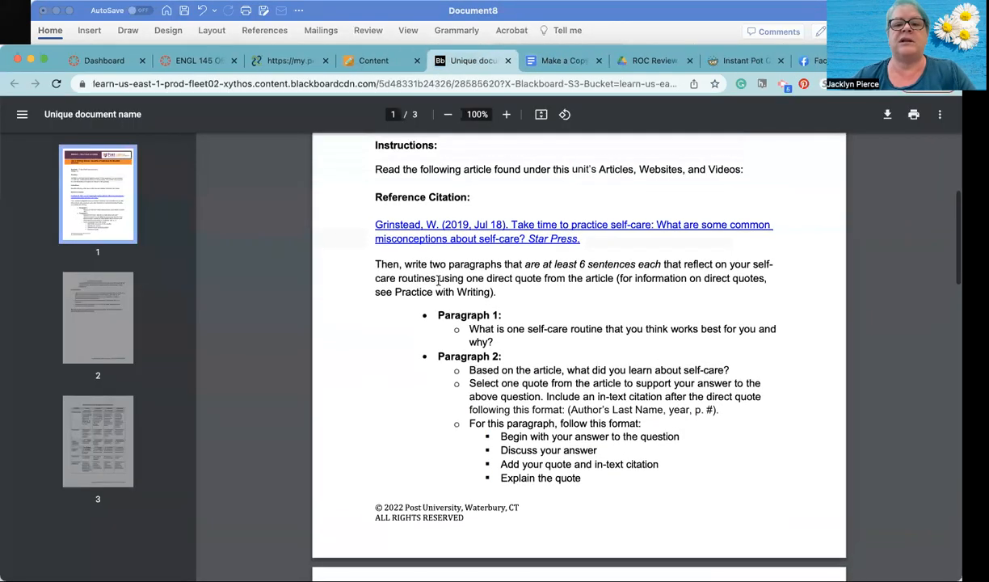
scroll(438, 279, "up", 1)
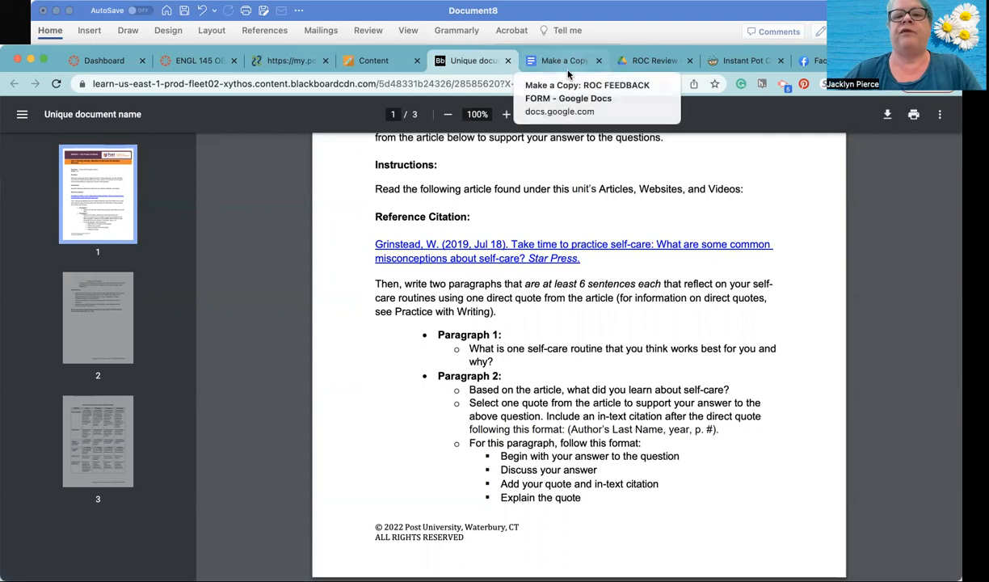
- Return to the Word document and delete the ProQuest web address from the end of the reference entry
left_click(618, 16)
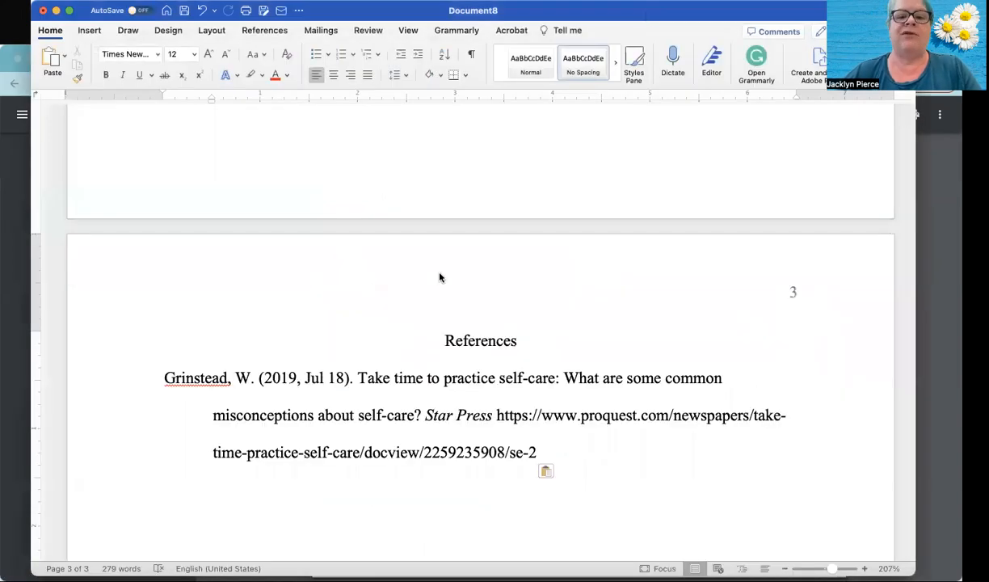
left_click(504, 422, "shift")
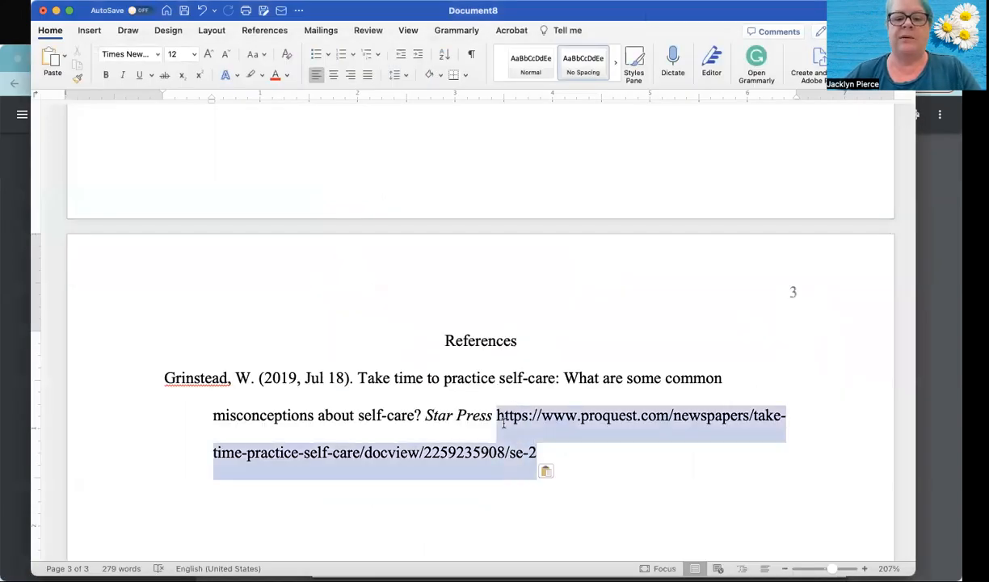
key("BackSpace")
- Save the document to the Mac as "Unit 4 Writing Activity NEW SAMPLE"
scroll(503, 423, "down", 2)
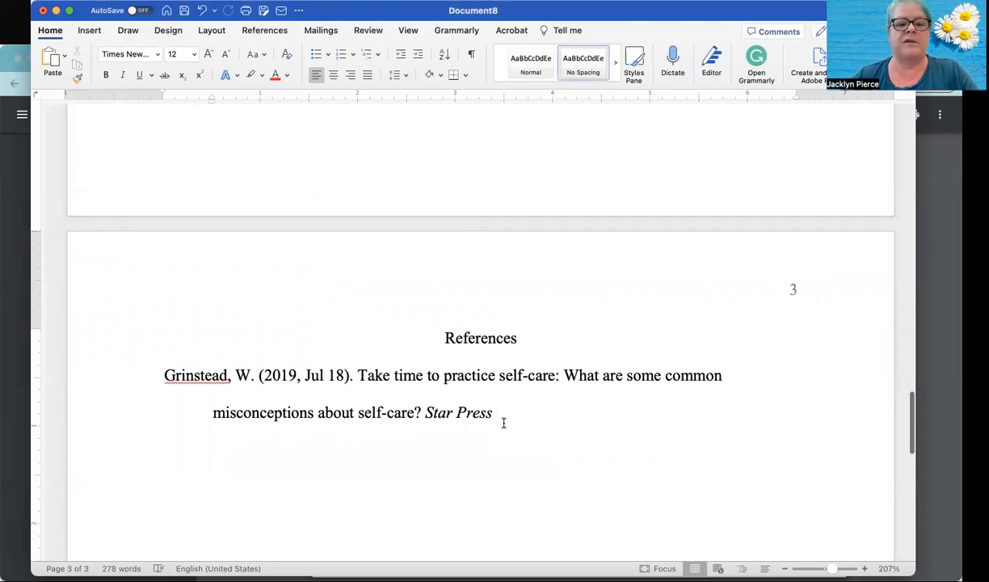
scroll(503, 423, "down", 1)
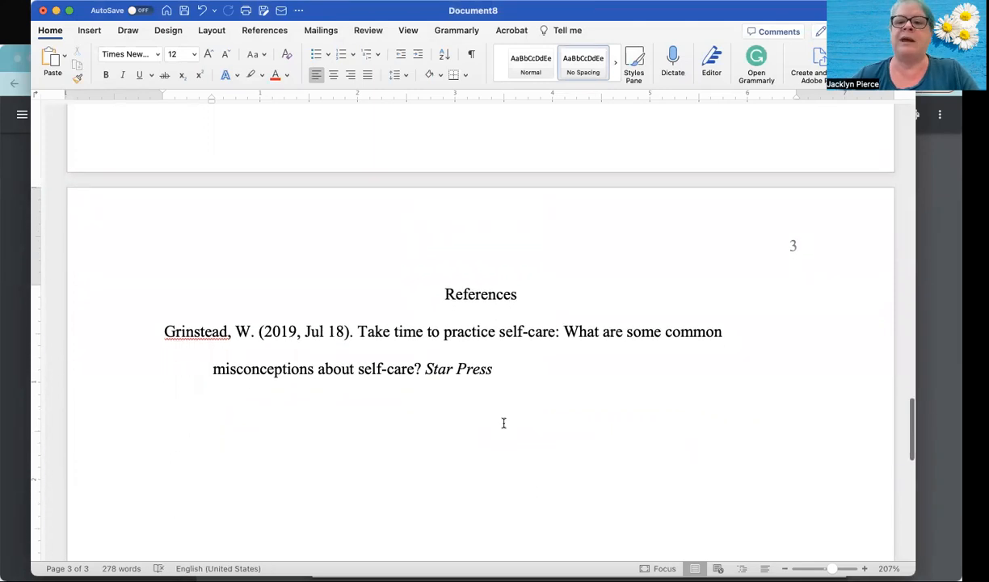
scroll(503, 423, "down", 1)
scroll(503, 423, "down", 1)
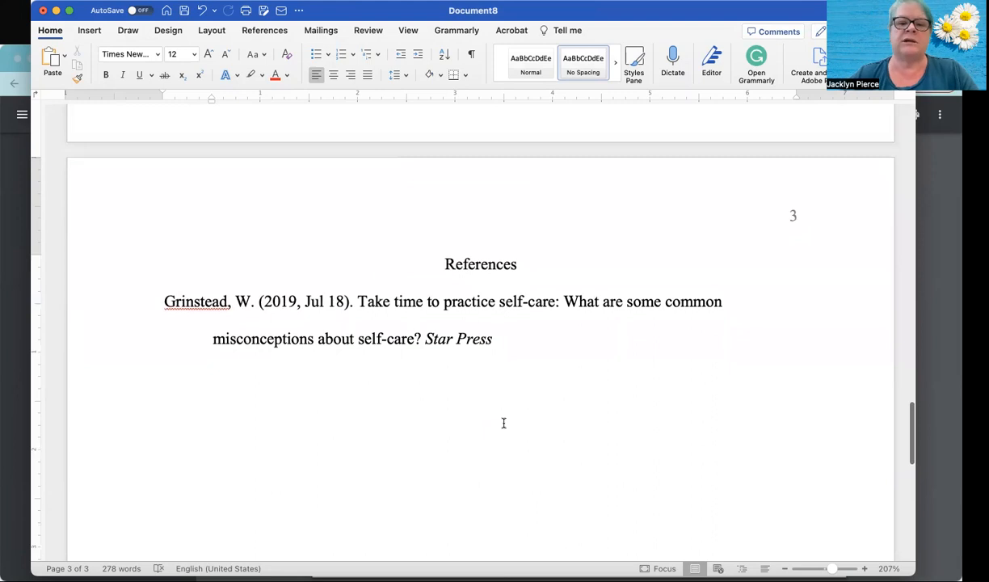
scroll(503, 423, "up", 1)
scroll(504, 422, "down", 1)
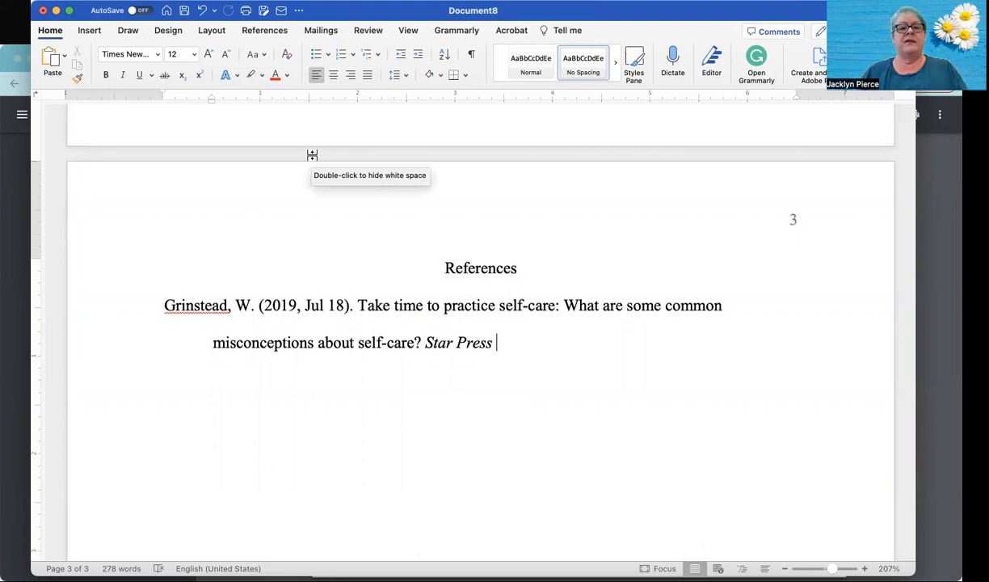
left_click(185, 12)
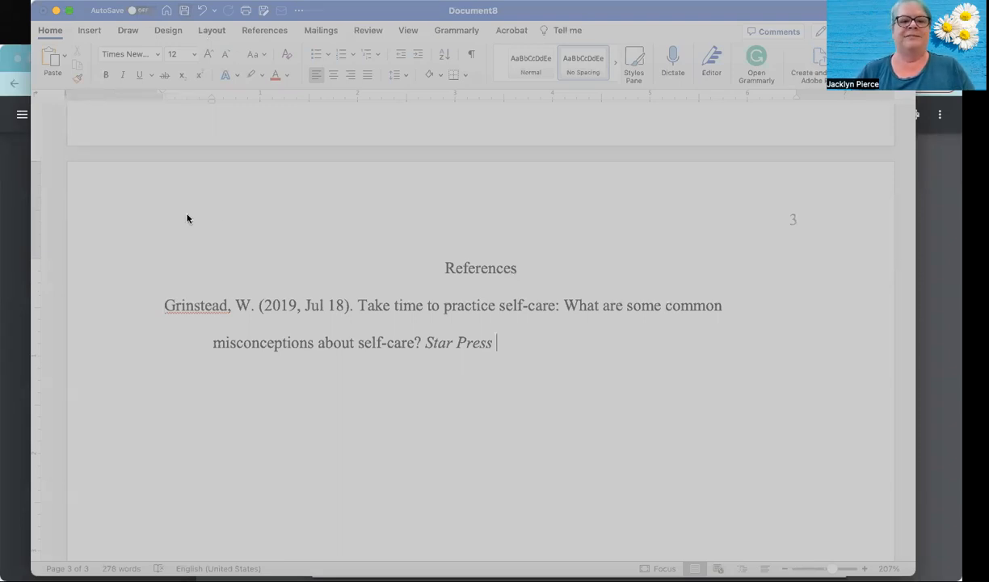
left_click(713, 416)
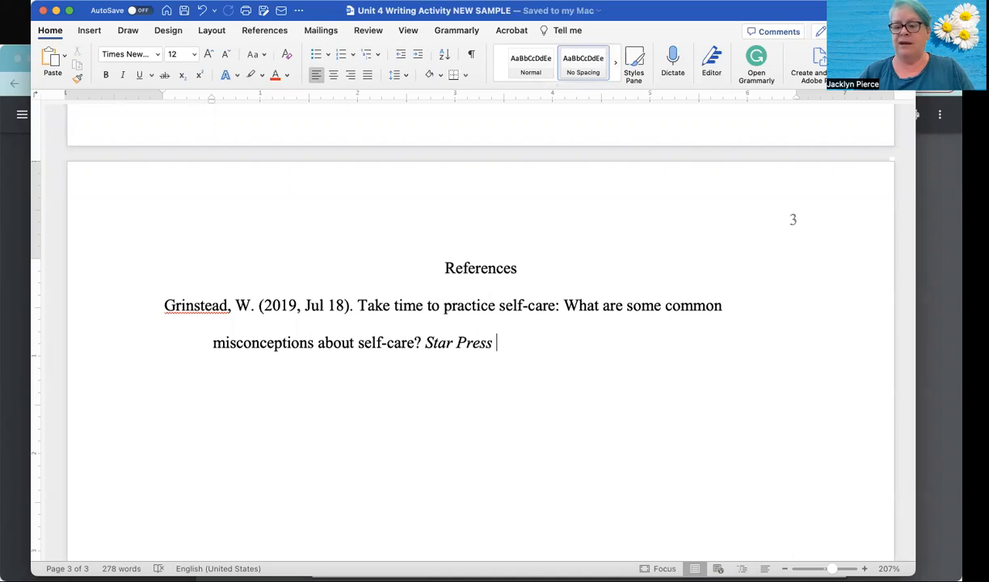
- Open the "Sample Week 4 Document ENG110" file, examine how its References page is formatted, and close it
double_click(593, 326)
scroll(380, 296, "down", 12)
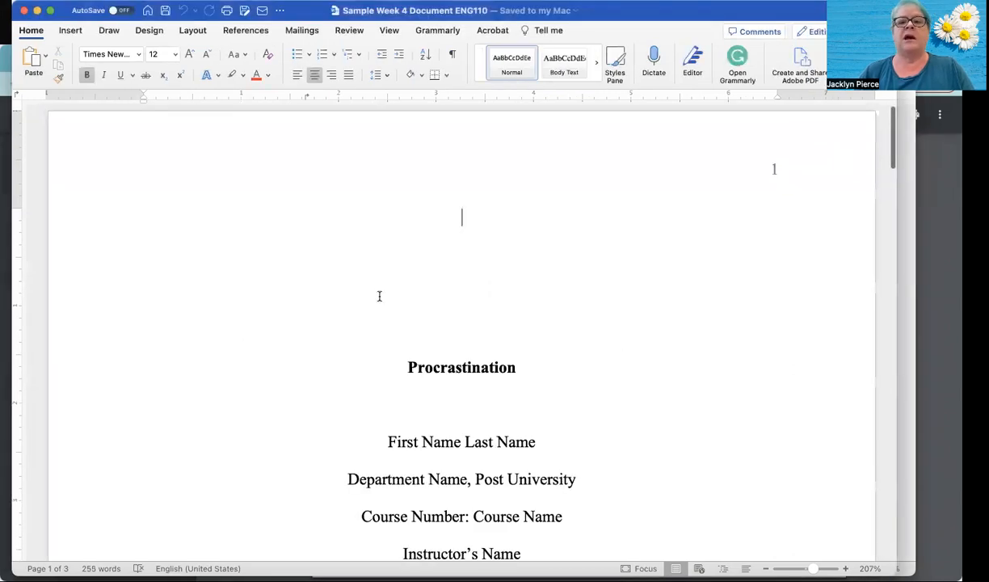
scroll(379, 297, "down", 12)
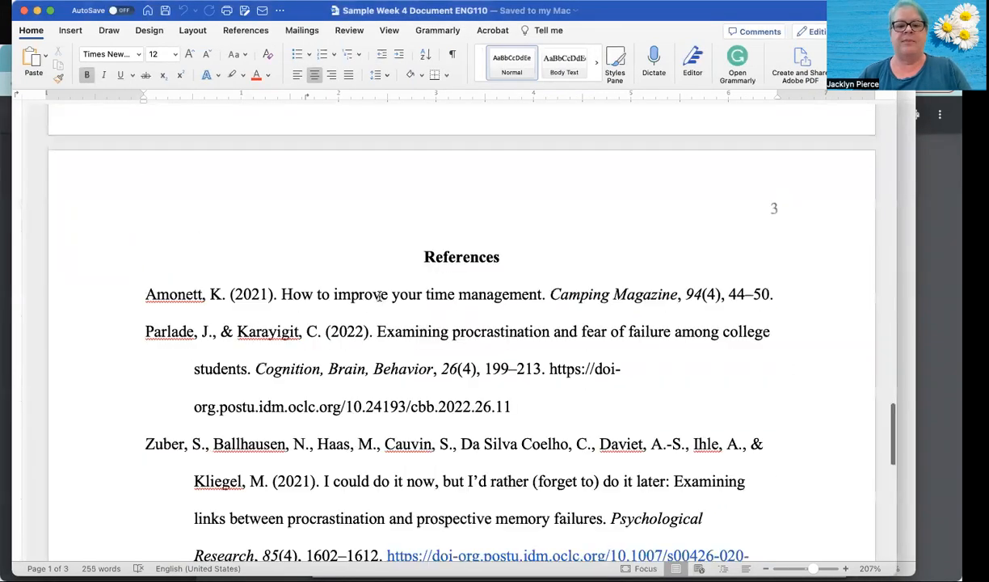
scroll(379, 297, "up", 6)
scroll(379, 297, "down", 3)
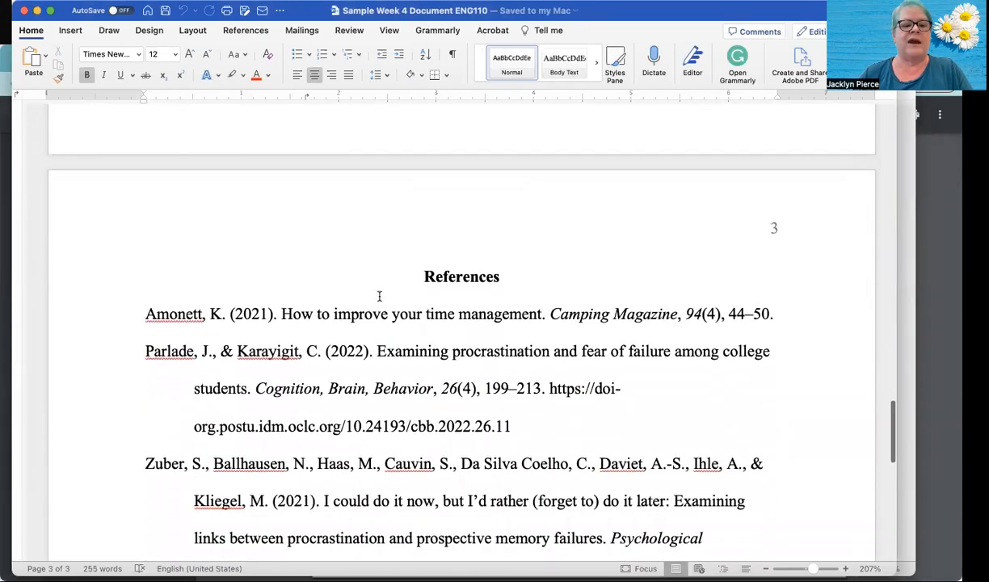
scroll(379, 297, "down", 6)
scroll(380, 300, "up", 10)
scroll(379, 300, "up", 1)
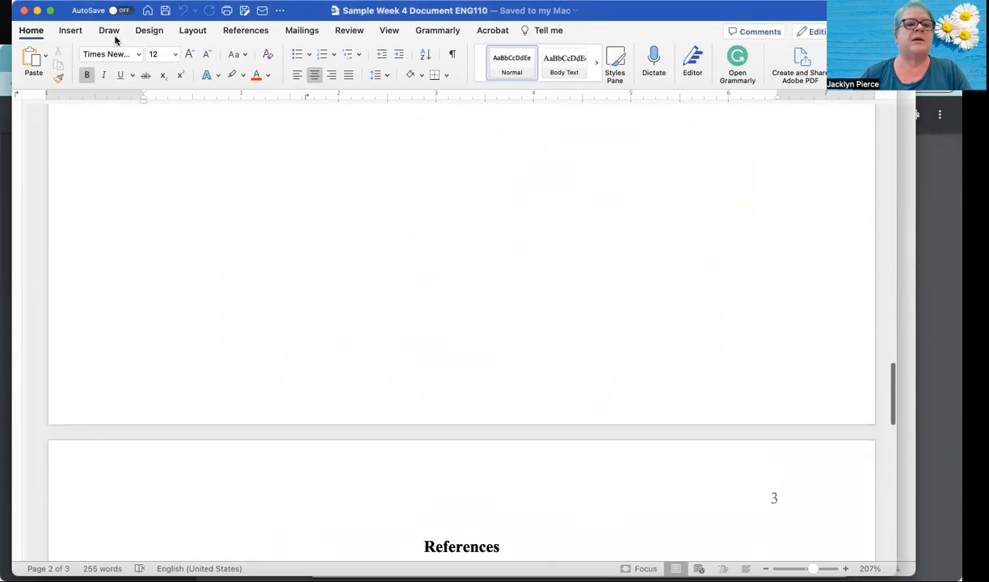
left_click(23, 11)
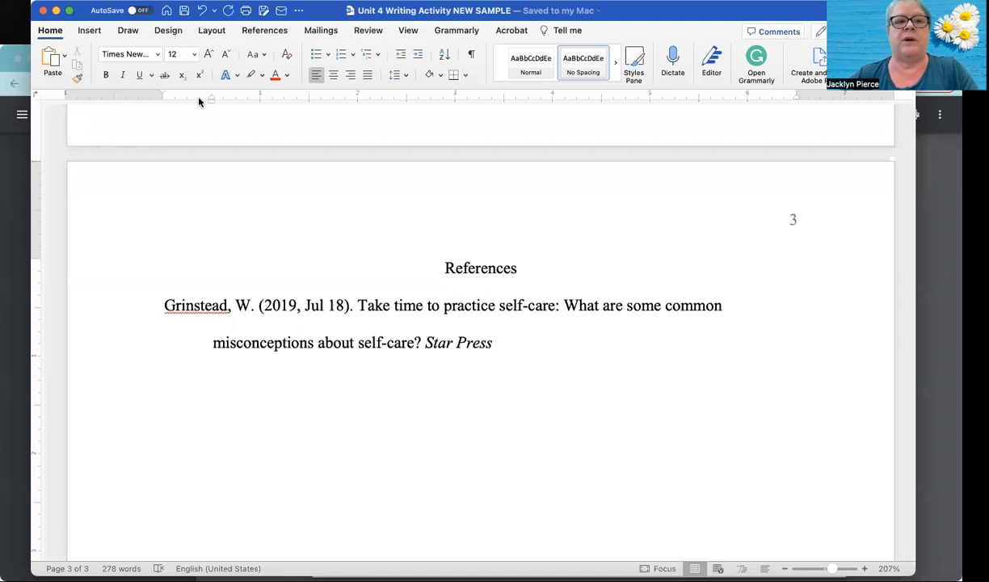